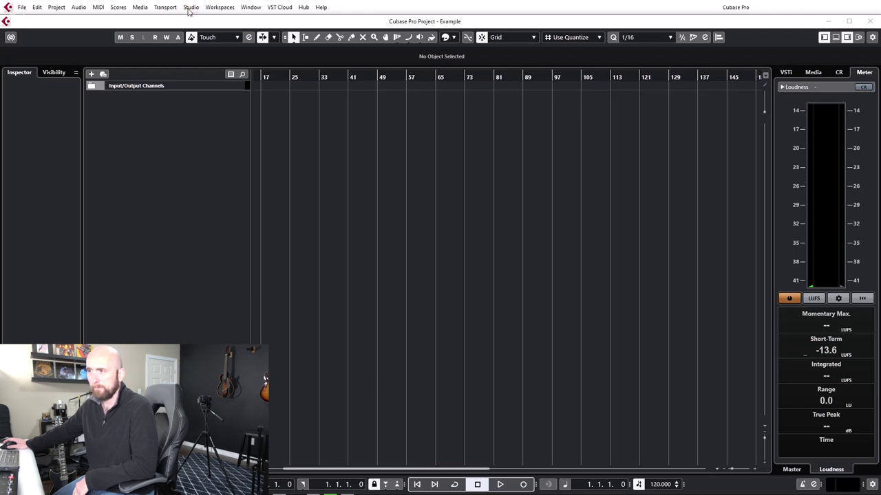
Step: Open Studio Setup and review the device pages from Chord Pads through to the VST Audio System settings
left_click(190, 8)
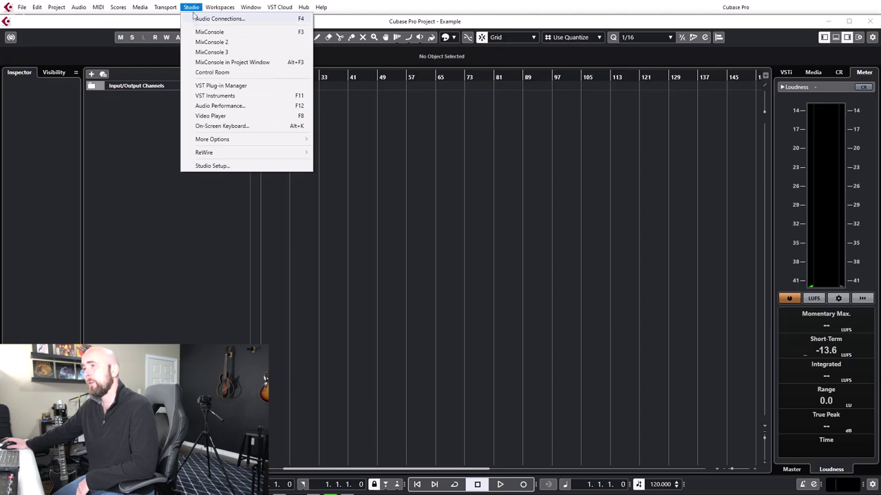
left_click(213, 167)
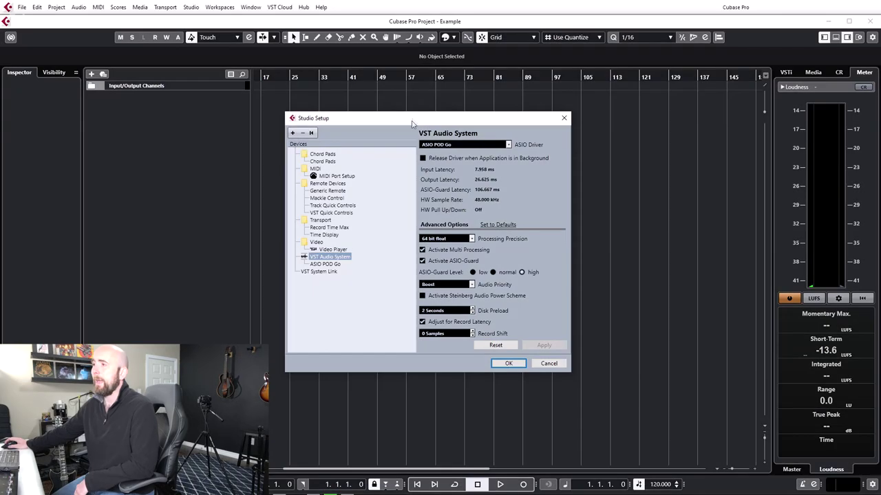
left_click(323, 154)
left_click(316, 169)
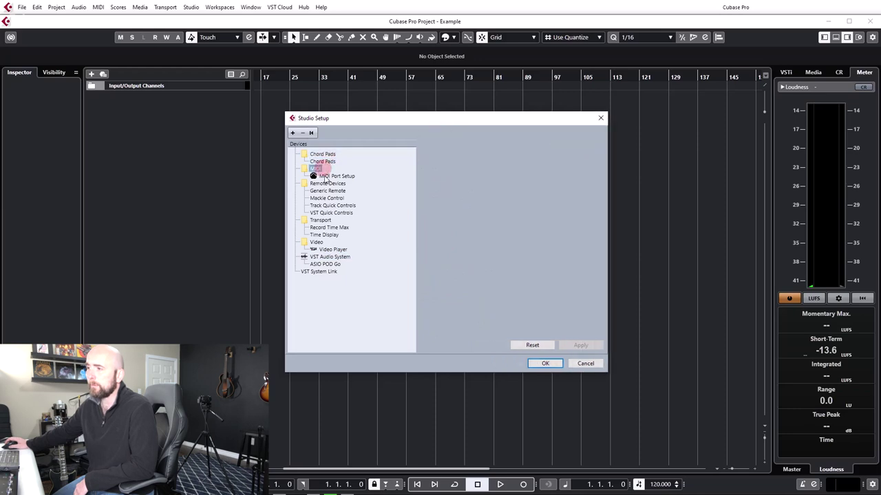
left_click(336, 176)
left_click(328, 183)
left_click(327, 190)
left_click(327, 198)
left_click(331, 213)
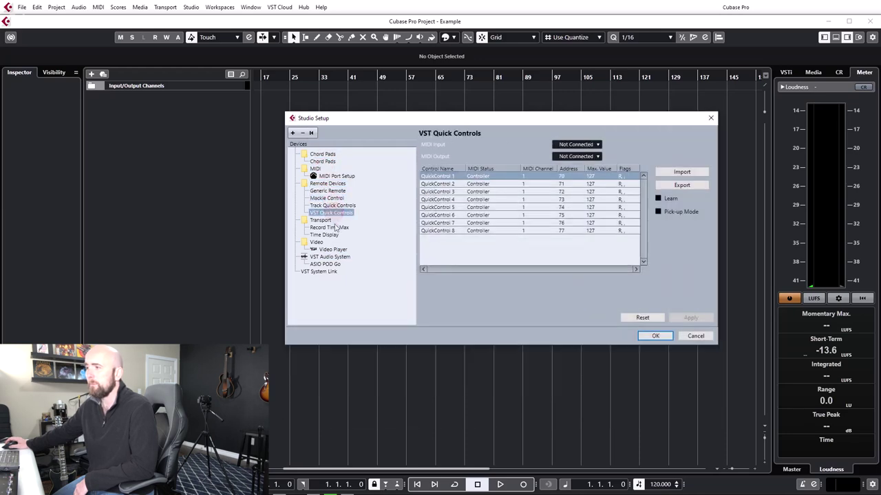
left_click(330, 227)
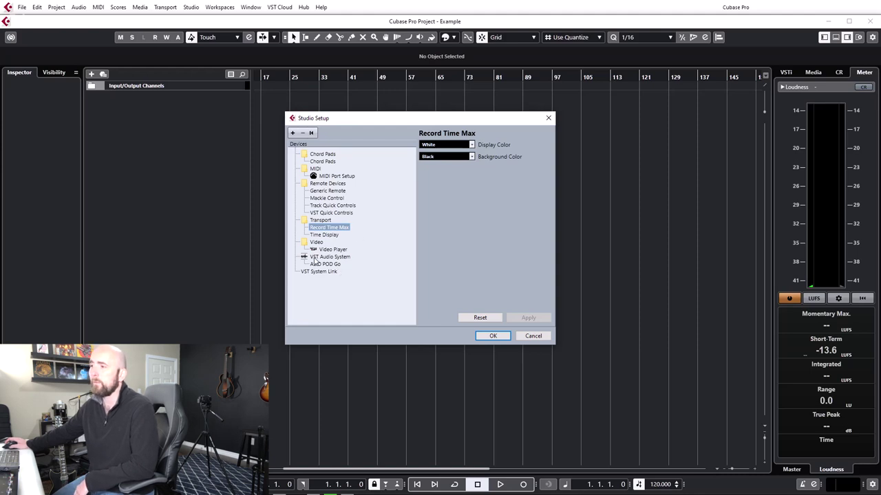
left_click(335, 258)
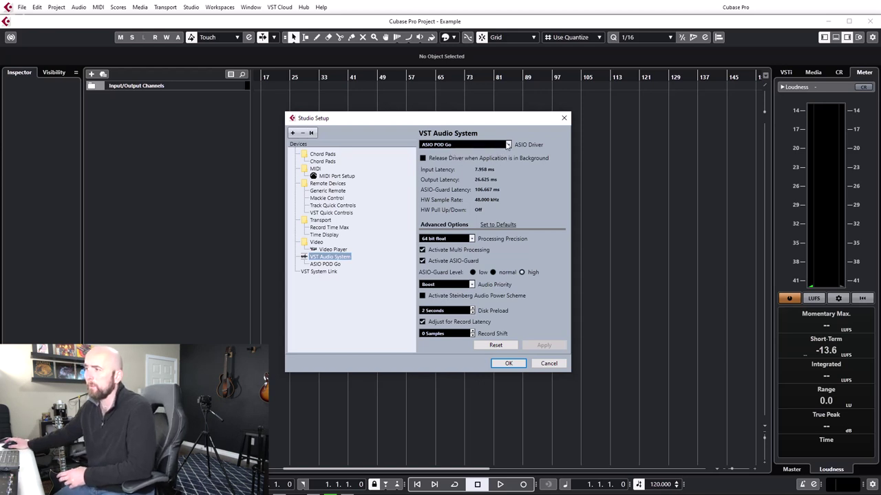
Step: Switch the ASIO driver to AXE IO ASIO in the VST Audio System settings
left_click(507, 145)
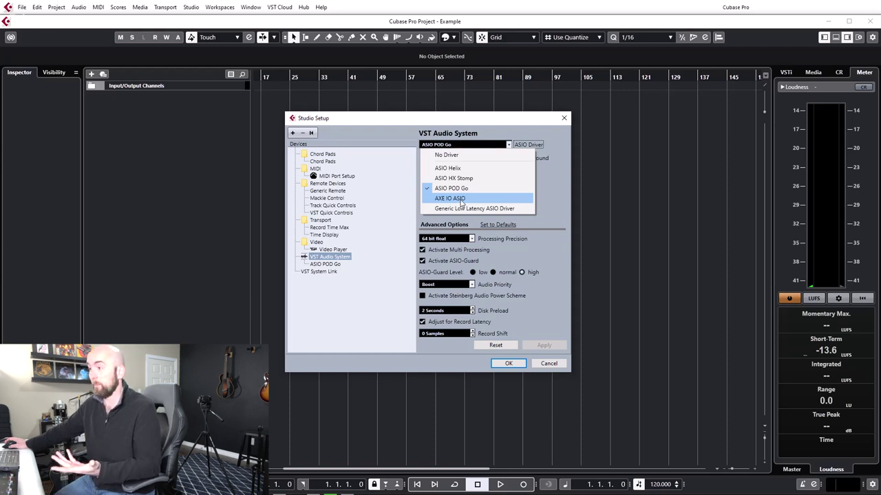
left_click(462, 200)
left_click(562, 262)
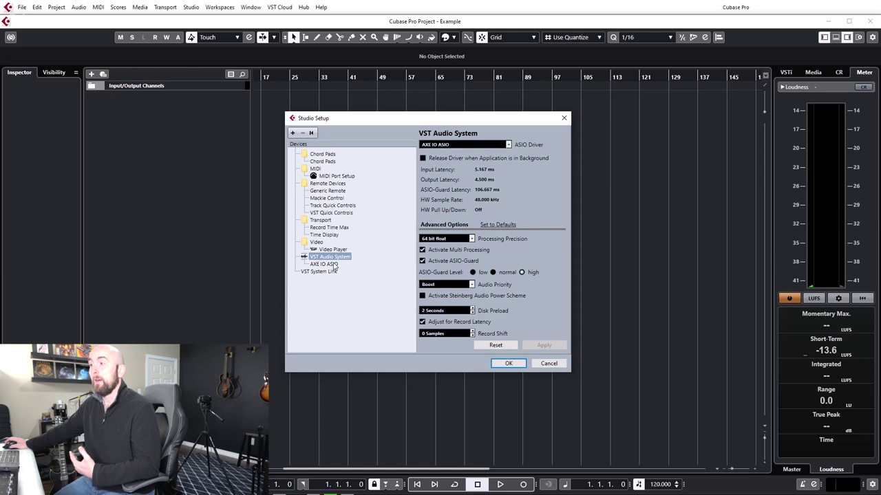
Step: Switch the ASIO driver to ASIO Helix and open that driver's port settings
left_click(475, 145)
left_click(451, 167)
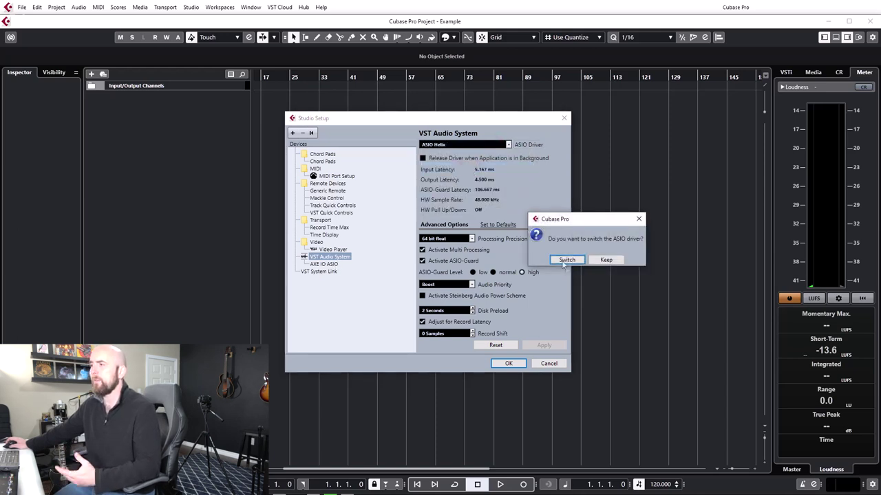
left_click(566, 260)
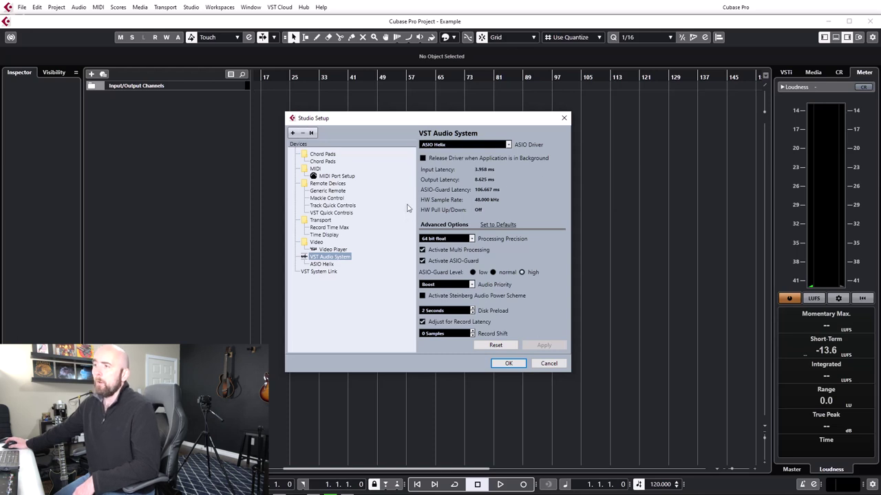
left_click(321, 264)
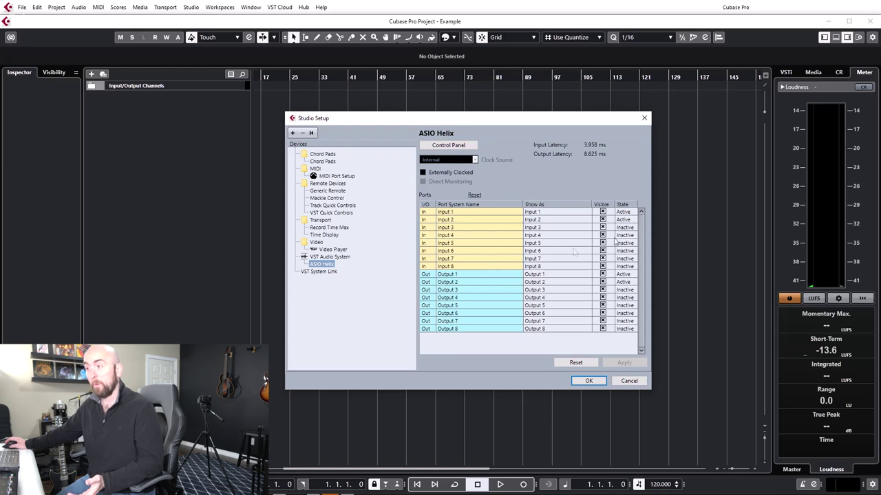
Step: Hide Input 3 through Input 8 in the ASIO Helix port list
left_click(602, 266)
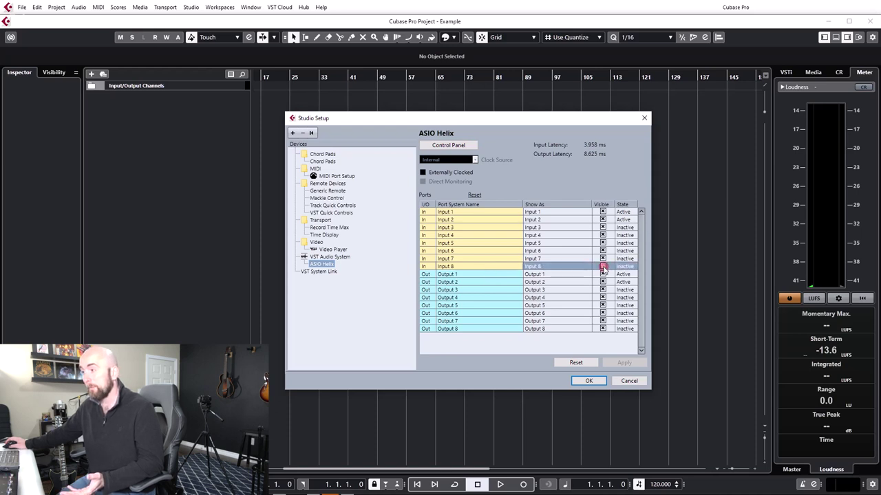
left_click(603, 259)
left_click(603, 250)
left_click(603, 243)
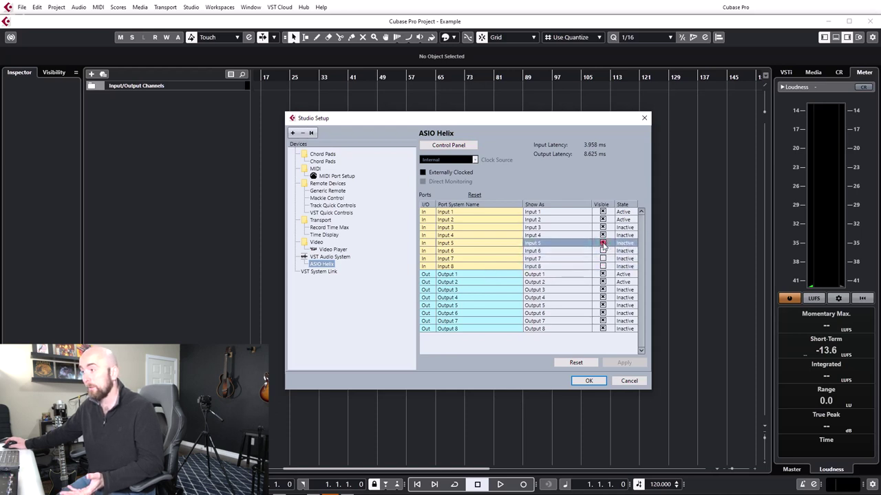
left_click(603, 235)
left_click(602, 227)
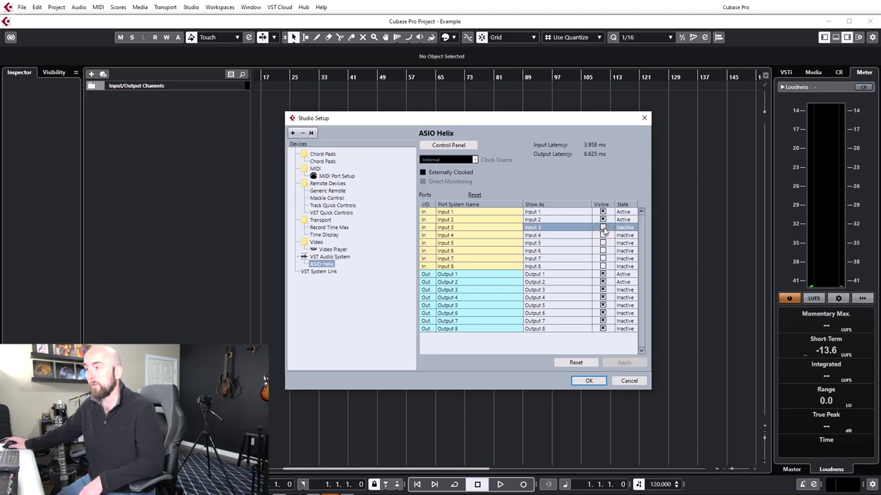
Step: Make Input 3 through Input 8 visible again in the ASIO Helix port list
left_click(602, 227)
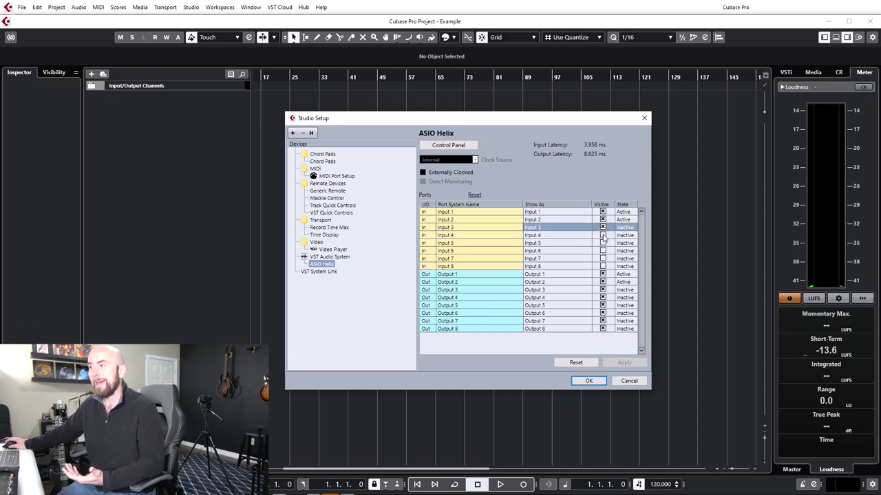
left_click(602, 235)
left_click(603, 243)
left_click(603, 251)
left_click(603, 259)
left_click(603, 266)
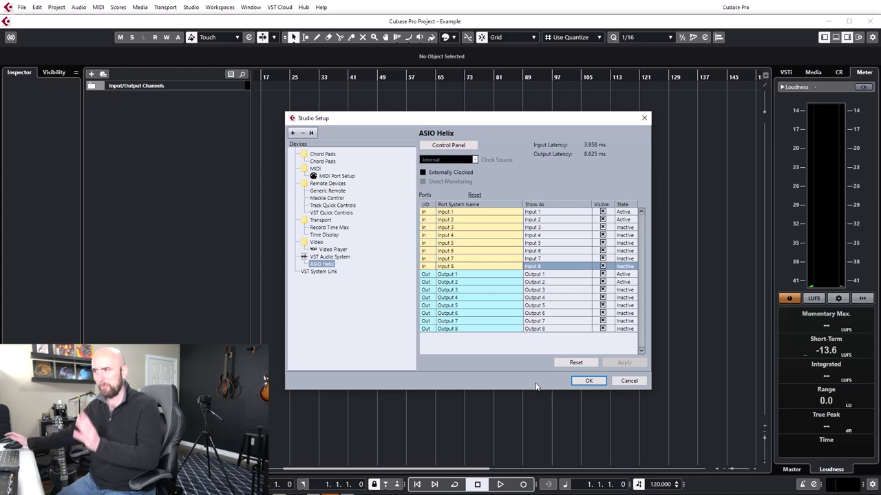
Step: Open the Helix Control Panel and review the default bit depth options, keeping 24 bit
left_click(448, 147)
left_click_drag(91, 10, 407, 148)
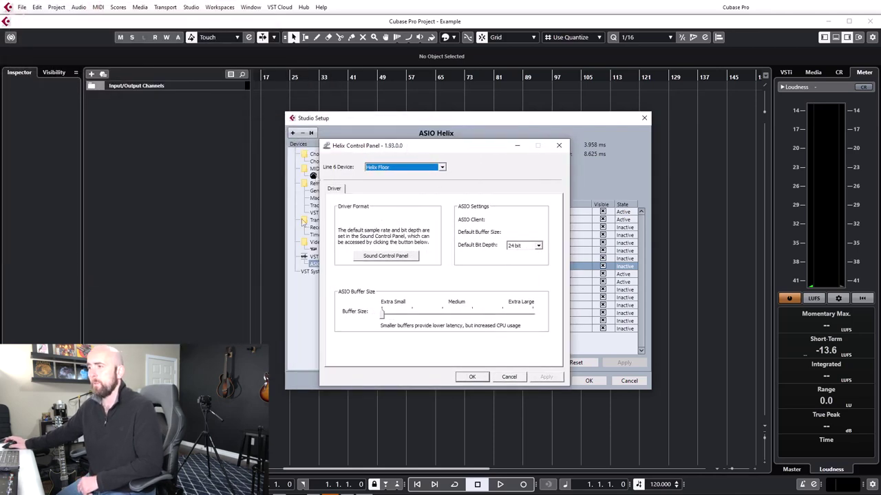
left_click(538, 246)
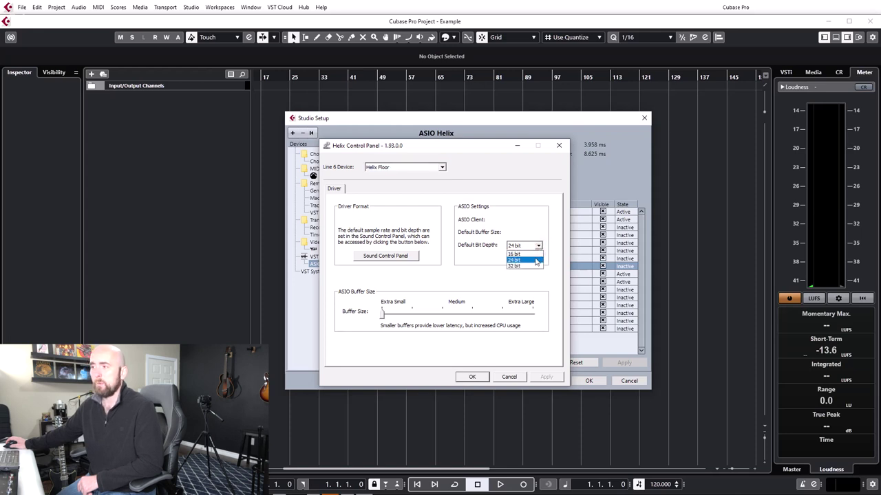
left_click(539, 247)
left_click(540, 246)
left_click(540, 247)
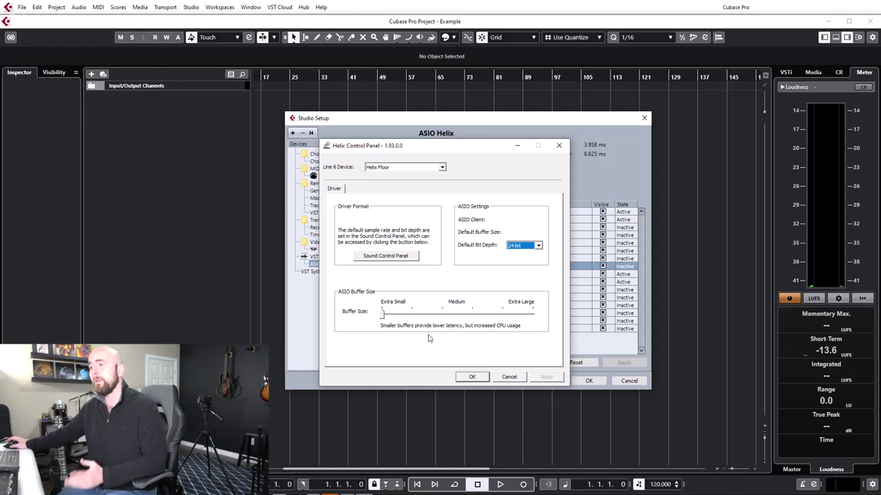
Step: Set the Helix ASIO buffer size one notch above Extra Small, apply it and close the Helix Control Panel
left_click(413, 315)
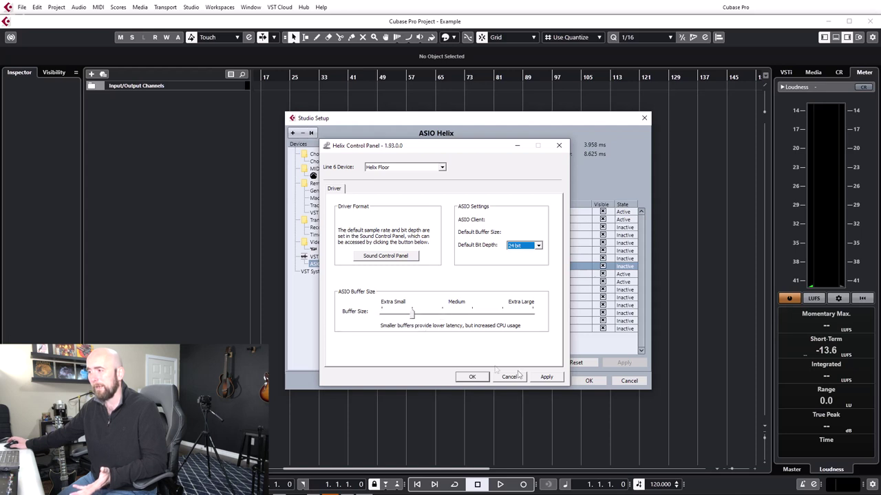
left_click(544, 377)
left_click(472, 377)
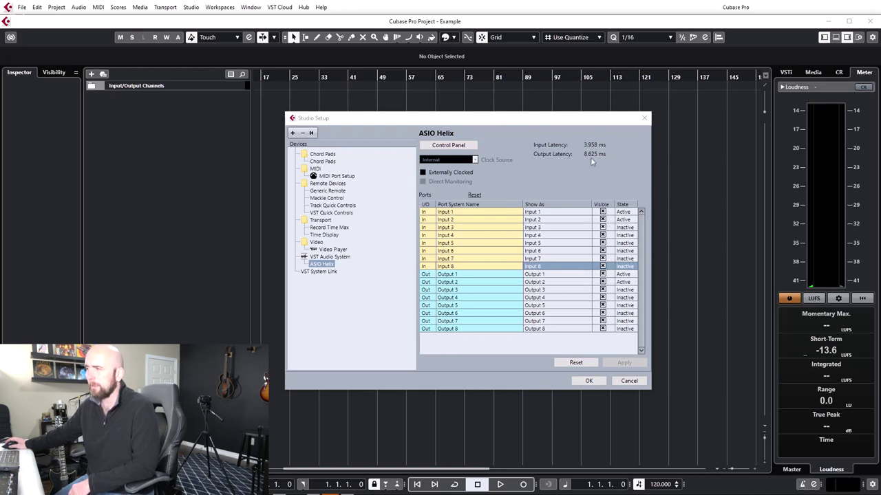
Step: Reload the Helix driver by switching the ASIO driver to ASIO POD Go and back to ASIO Helix
left_click(322, 257)
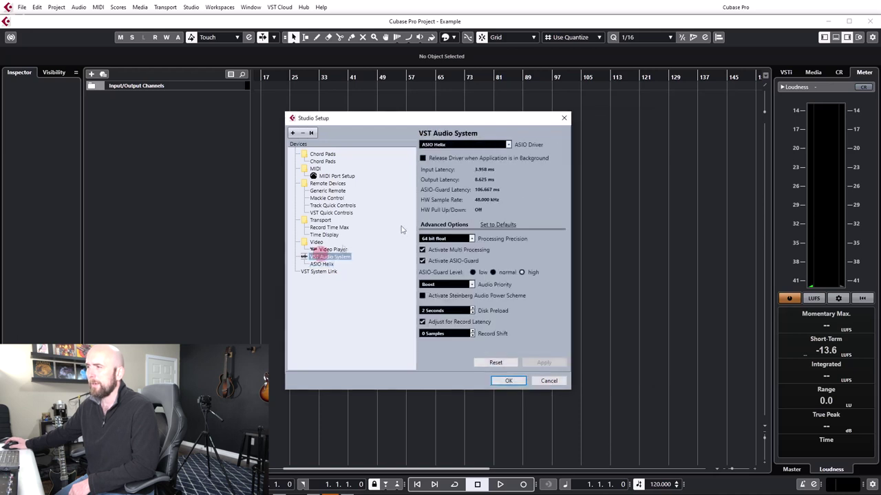
left_click(447, 144)
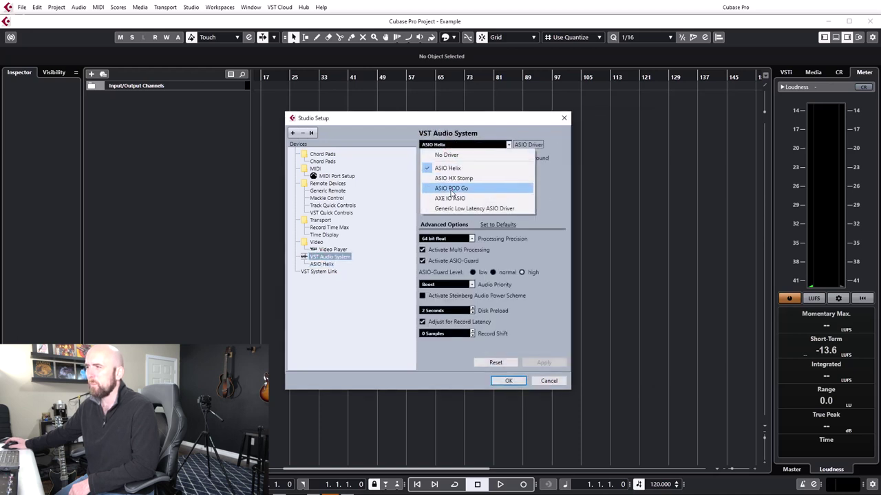
left_click(440, 190)
left_click(566, 260)
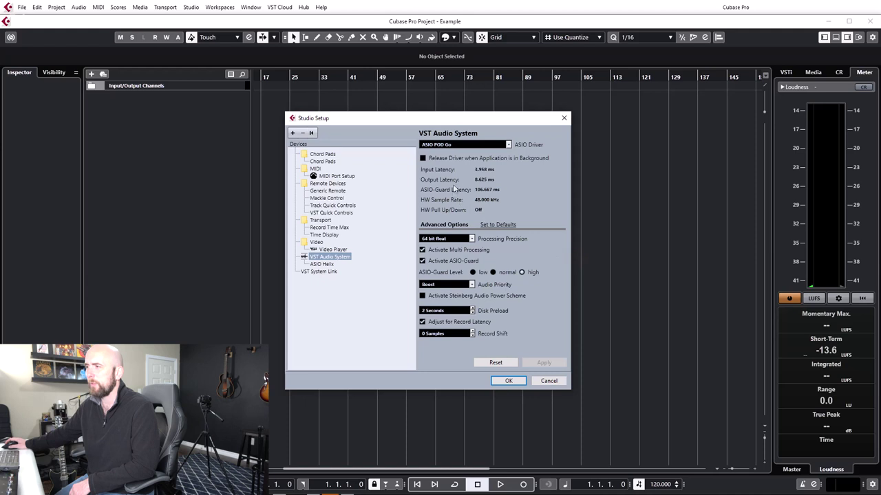
left_click(444, 146)
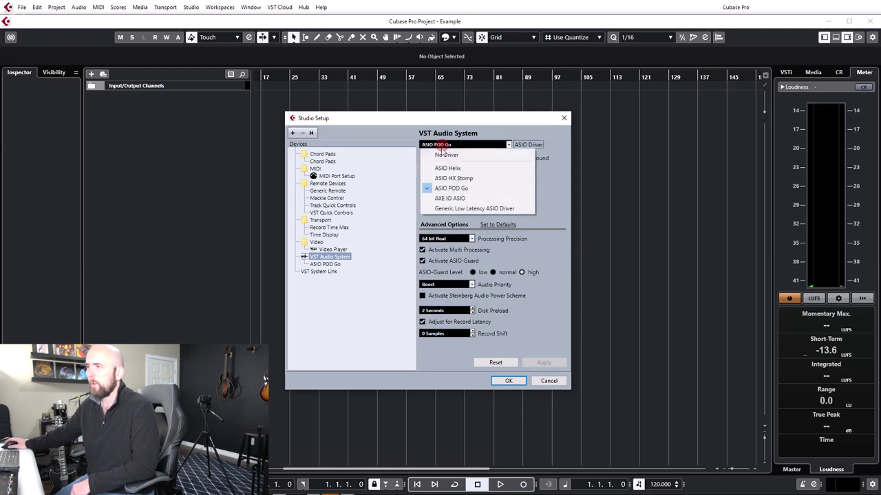
left_click(446, 170)
left_click(577, 260)
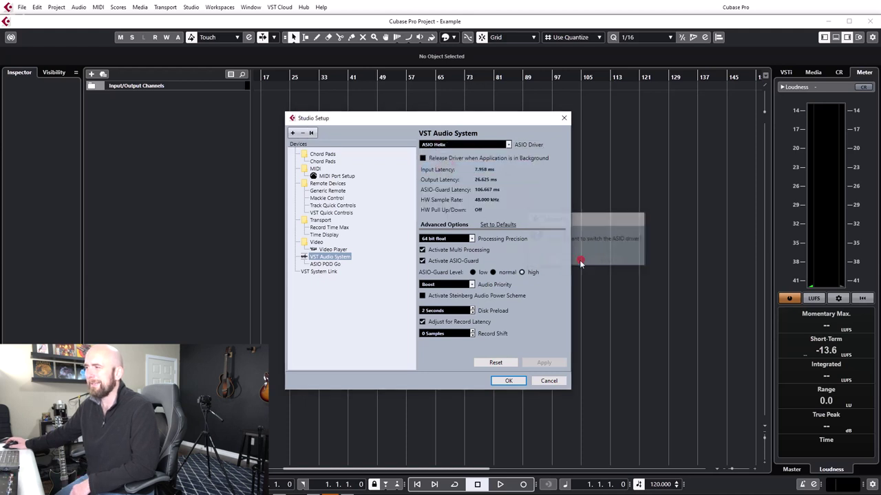
Step: Check the latency on the ASIO Helix and VST Audio System pages and confirm Studio Setup
left_click(325, 265)
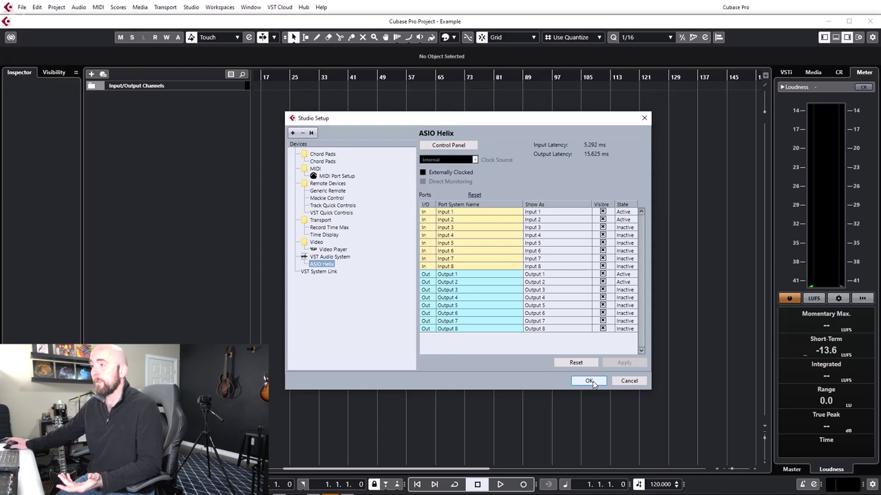
left_click(330, 256)
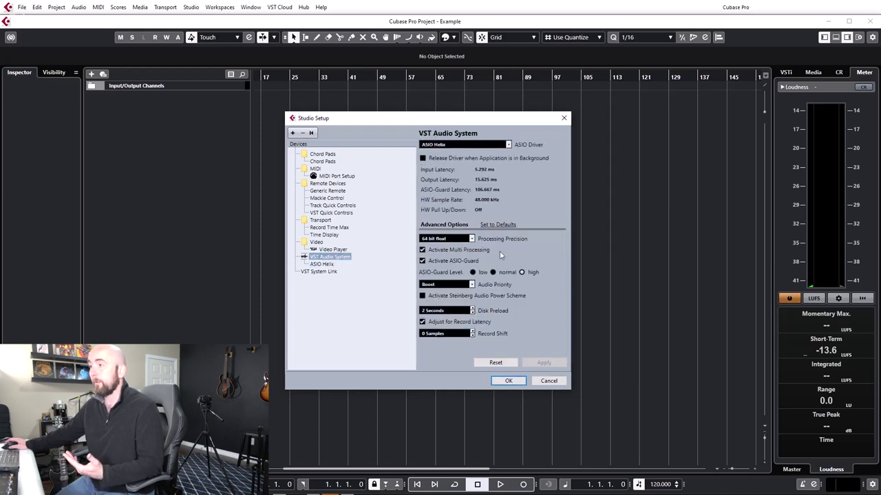
left_click(509, 380)
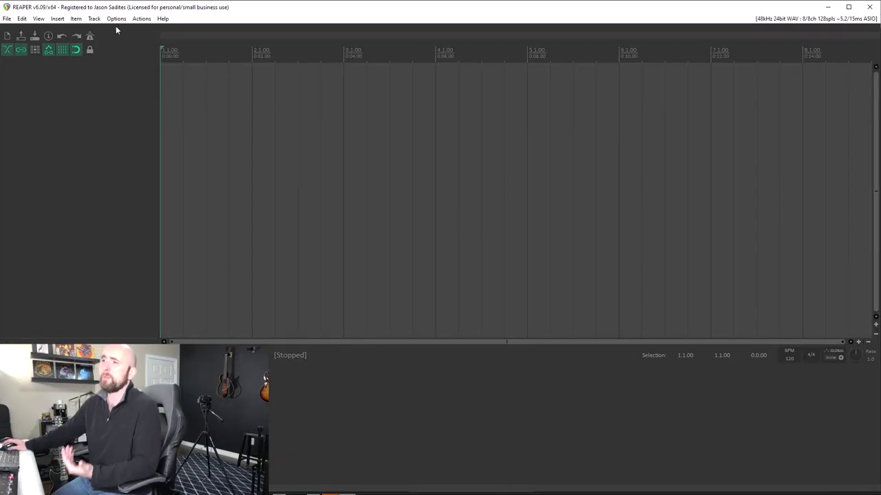
Step: Switch to REAPER and open its Preferences at the general Audio settings
mouse_move(272, 10)
left_mouse_down()
mouse_move(275, 133)
mouse_move(259, 12)
left_mouse_up()
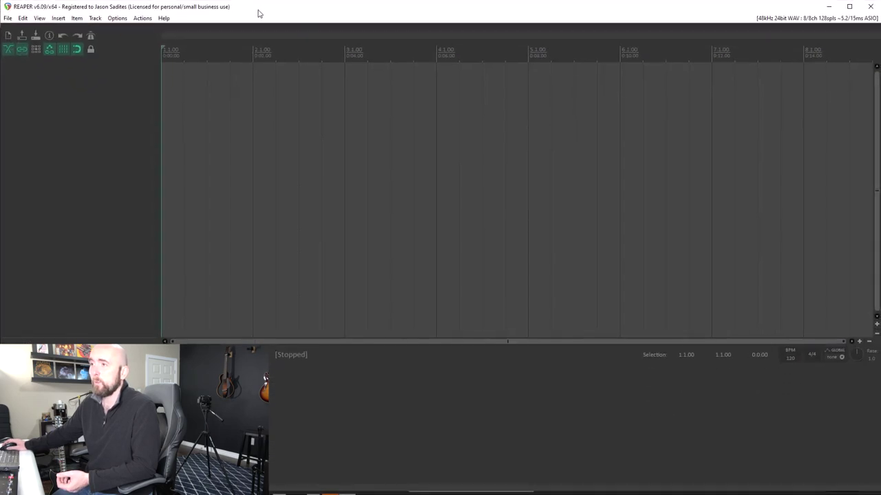
left_click(118, 19)
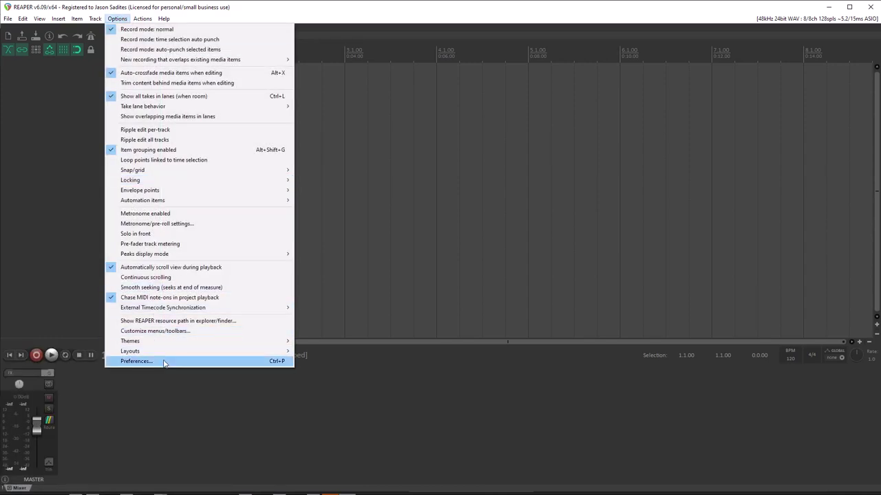
key("Escape")
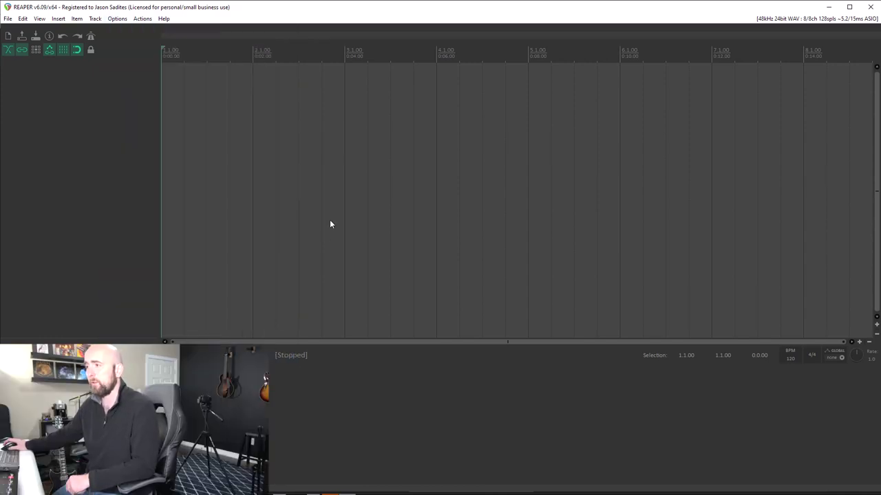
key("ctrl+p")
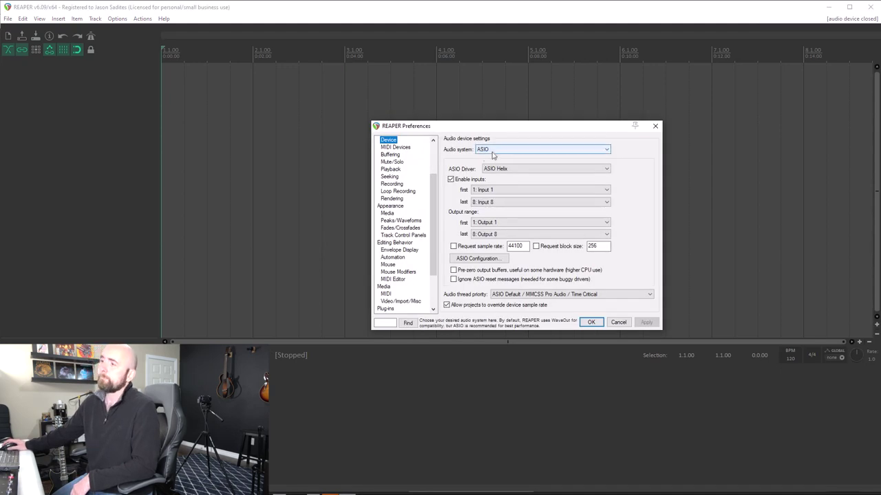
scroll(418, 189, "up", 3)
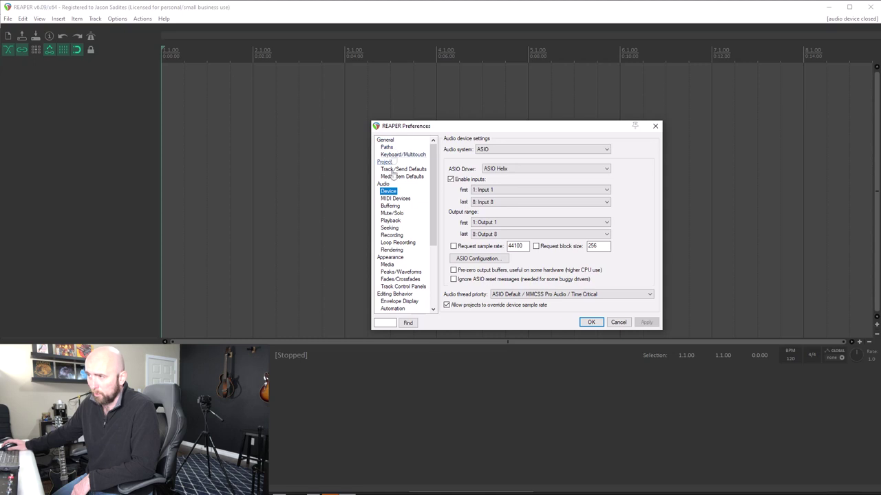
left_click(383, 185)
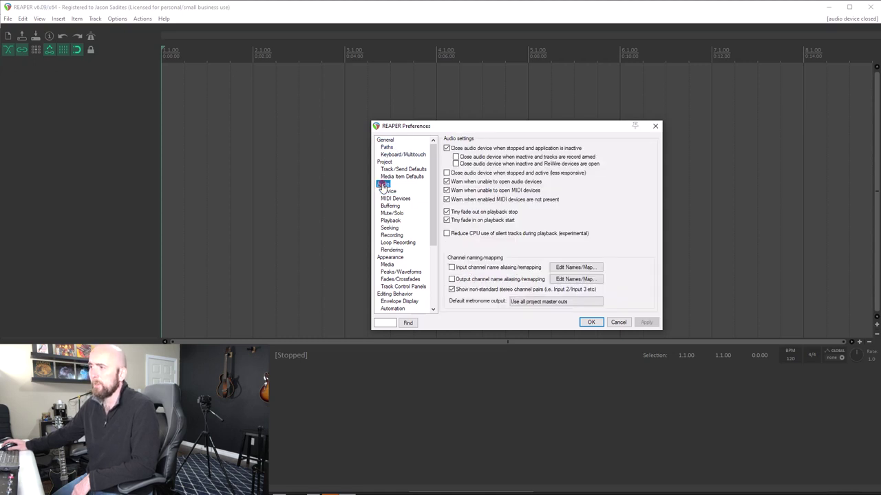
Step: Select ASIO Helix as the ASIO driver in the audio device preferences
left_click(389, 193)
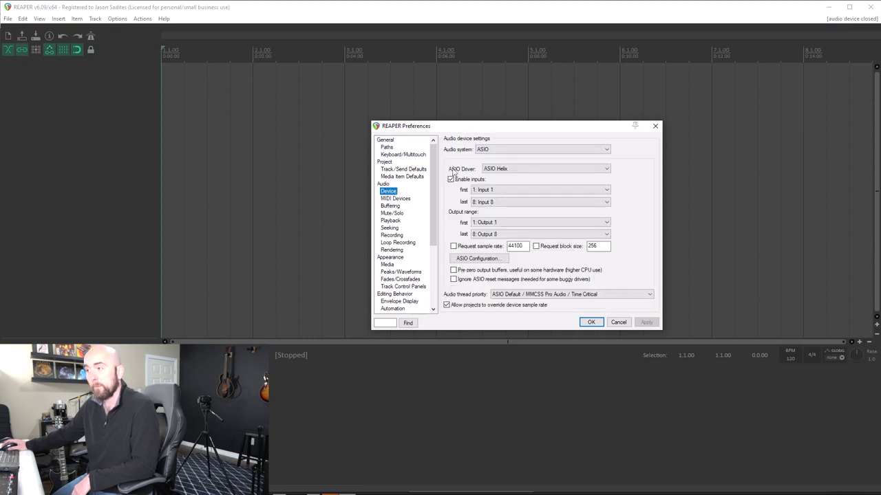
left_click(516, 168)
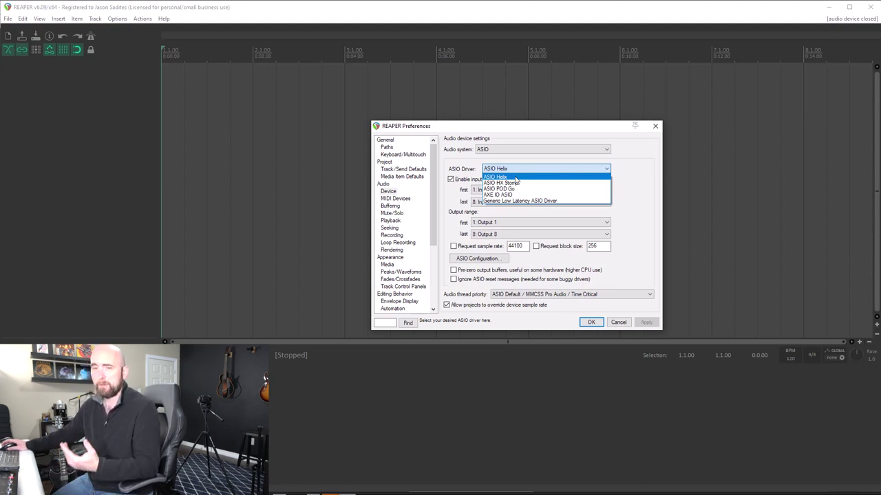
left_click(515, 177)
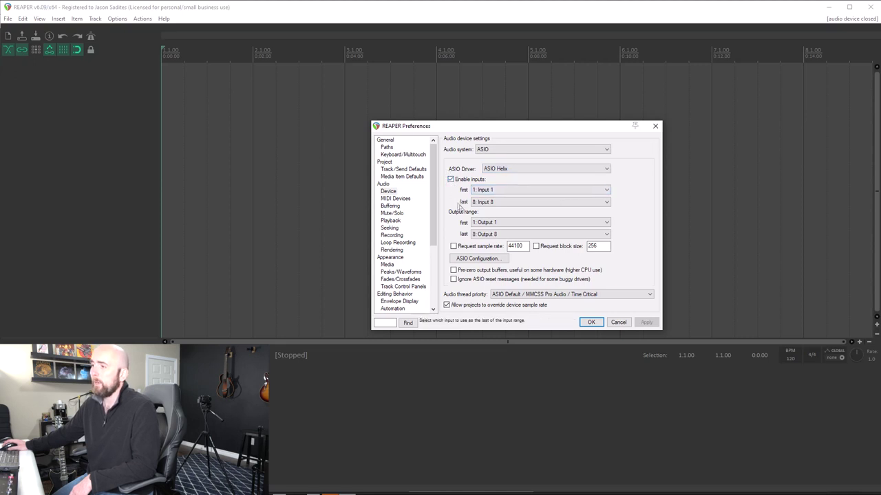
Step: Use Input 1 through Input 8 as the enabled input range and Output 1 through Output 8 as the output range
left_click(605, 192)
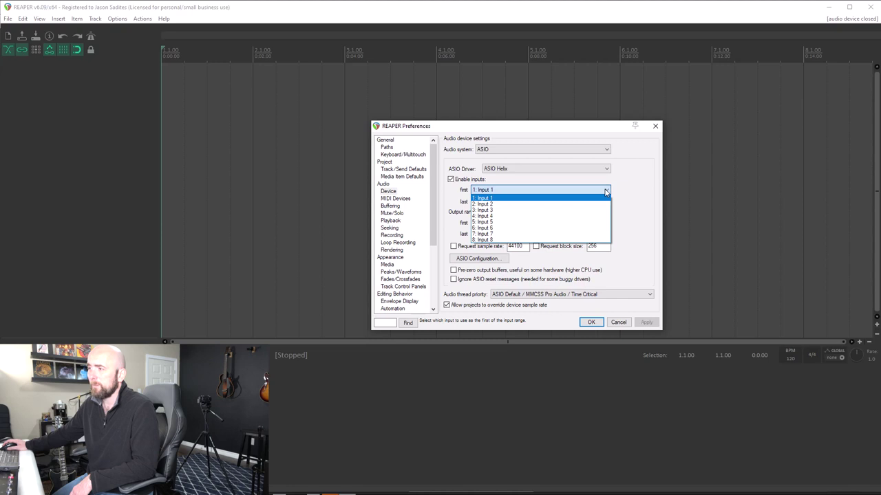
left_click(605, 191)
left_click(606, 201)
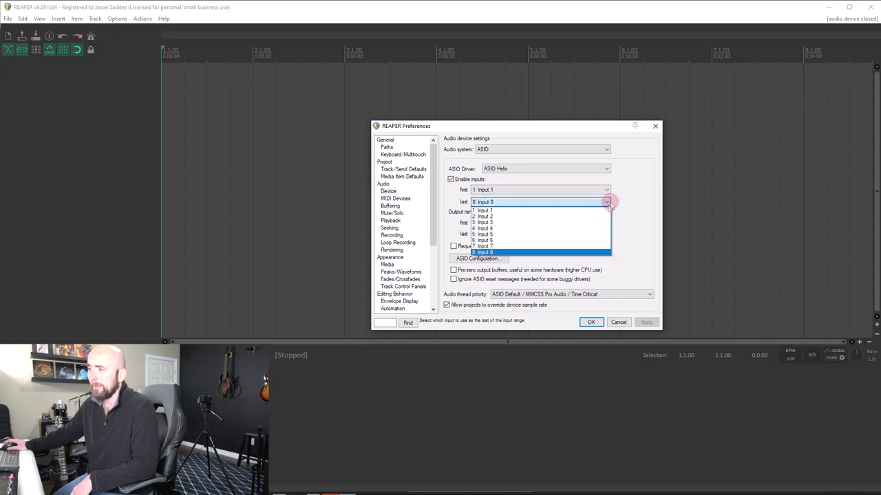
left_click(587, 253)
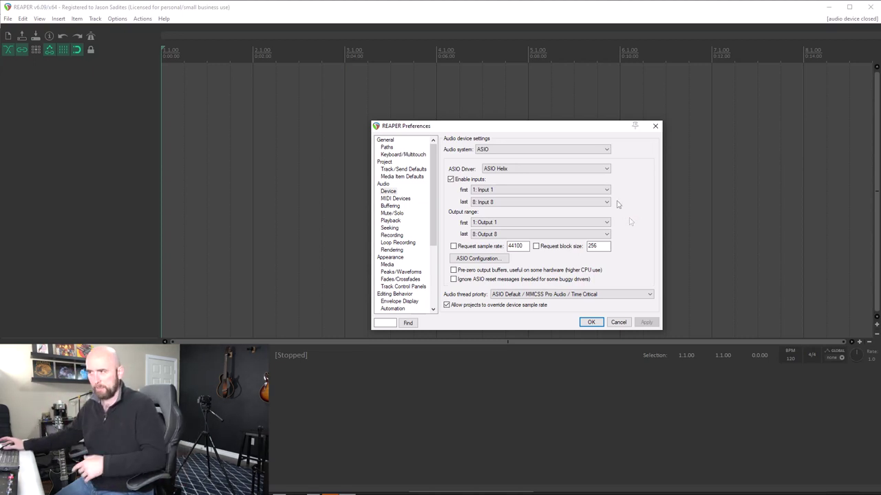
left_click(602, 222)
left_click(601, 222)
left_click(601, 235)
left_click(599, 234)
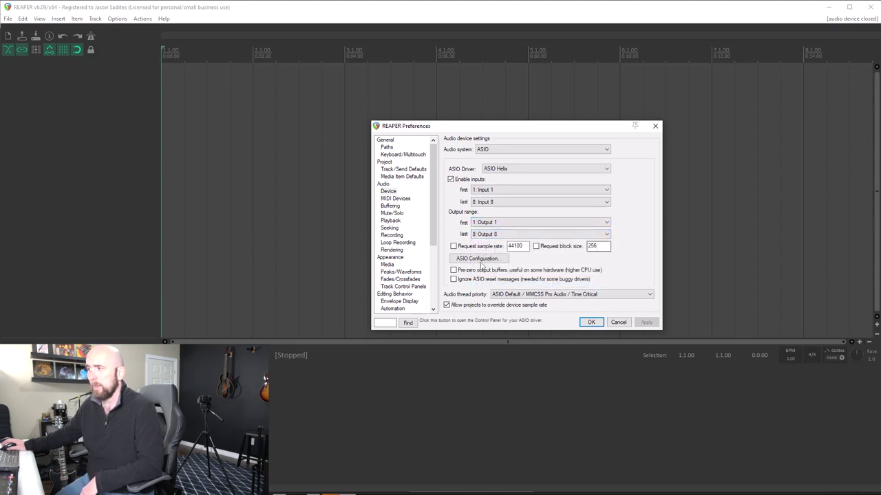
Step: Review the buffer size in the Helix ASIO configuration, accept it and confirm the REAPER Preferences
left_click(476, 259)
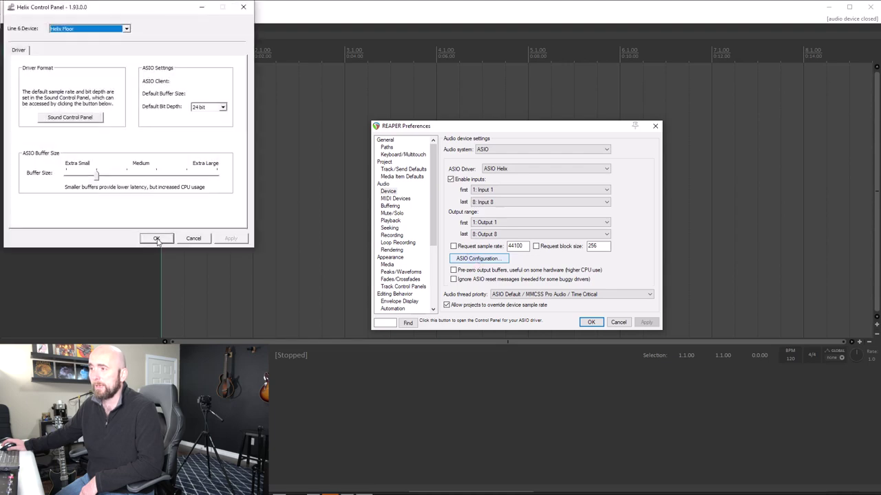
left_click_drag(119, 8, 209, 109)
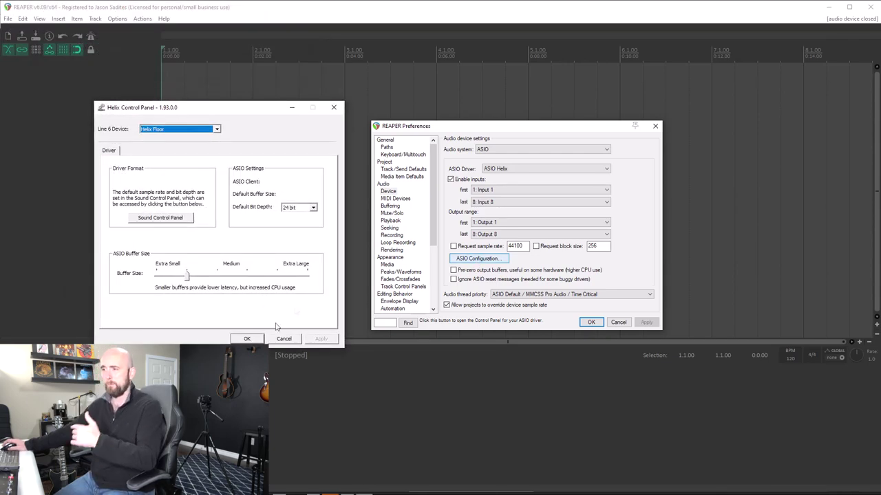
left_click(247, 339)
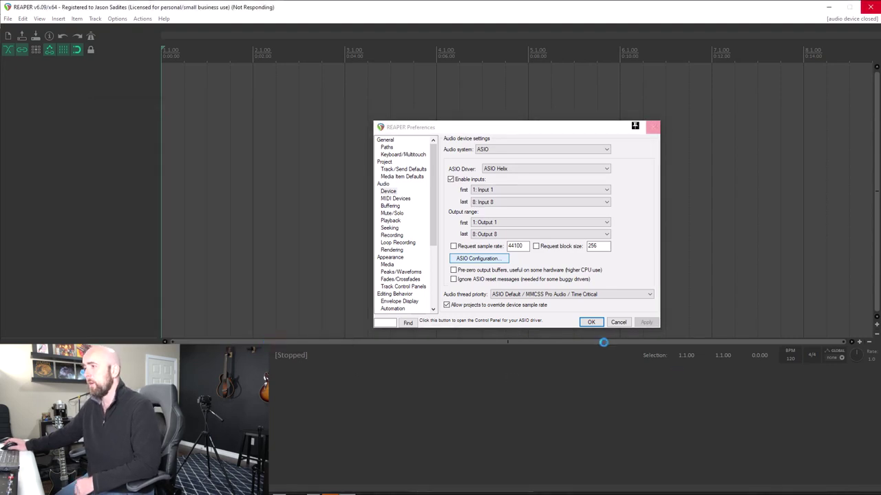
left_click(591, 323)
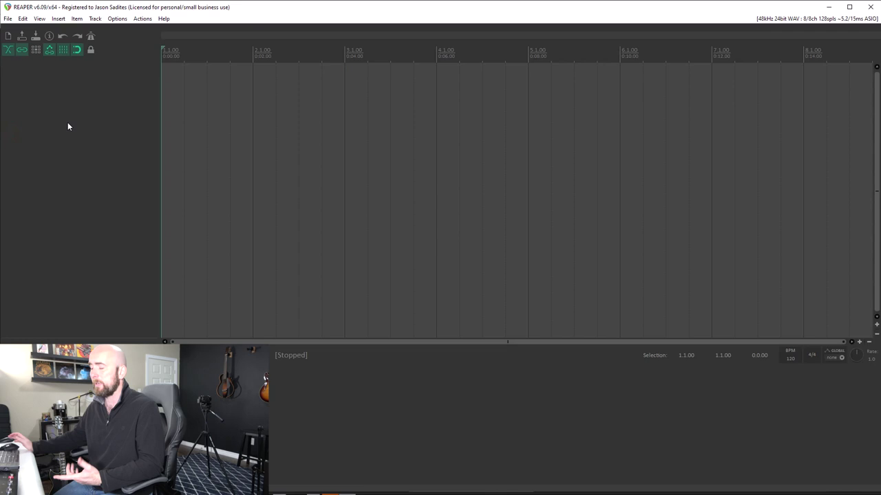
Step: Add two new tracks to the project and name the first one helix_guitar
key("ctrl+t")
key("ctrl+t")
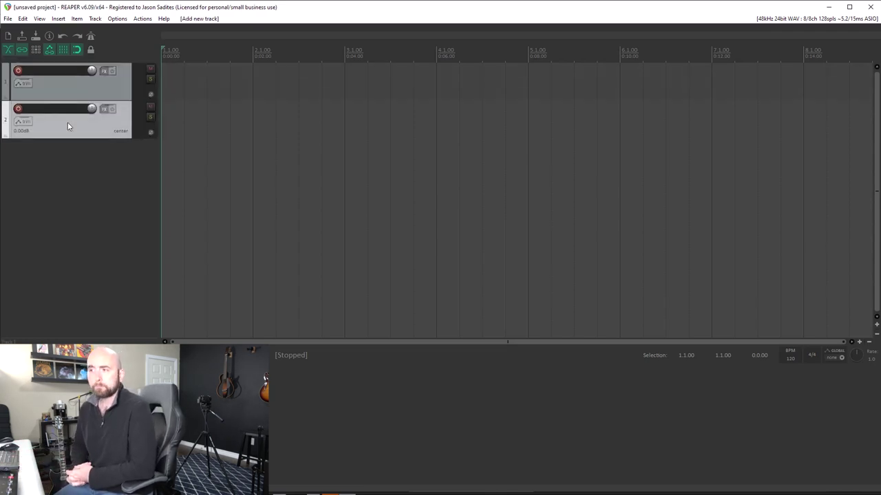
left_click(72, 78)
double_click(72, 70)
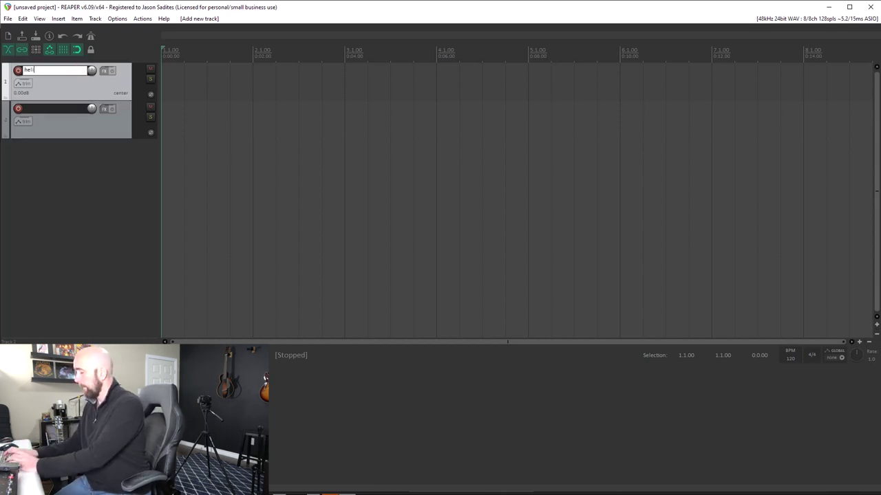
type("helix_guitar")
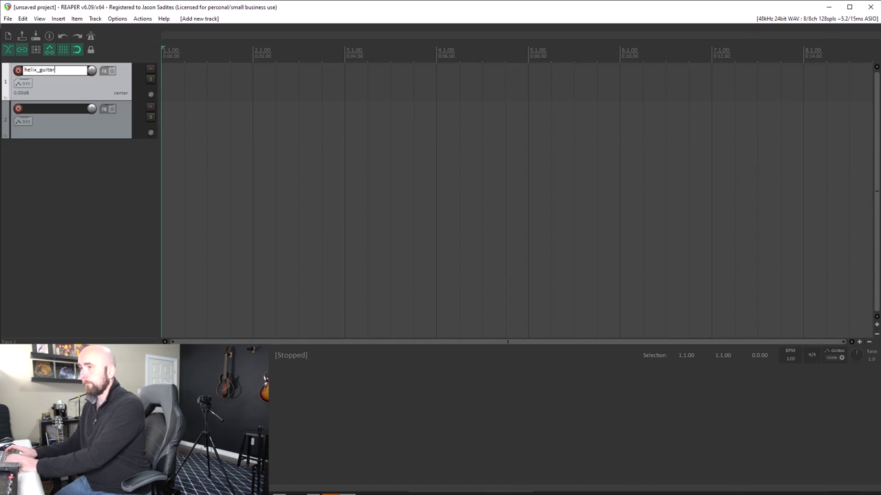
Step: Name the second track helix_guitar_di
left_click(47, 110)
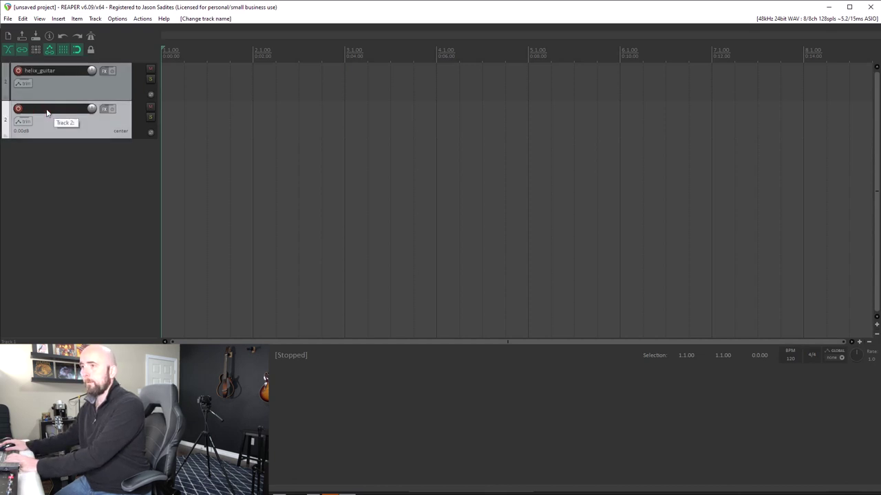
double_click(47, 108)
type("helix")
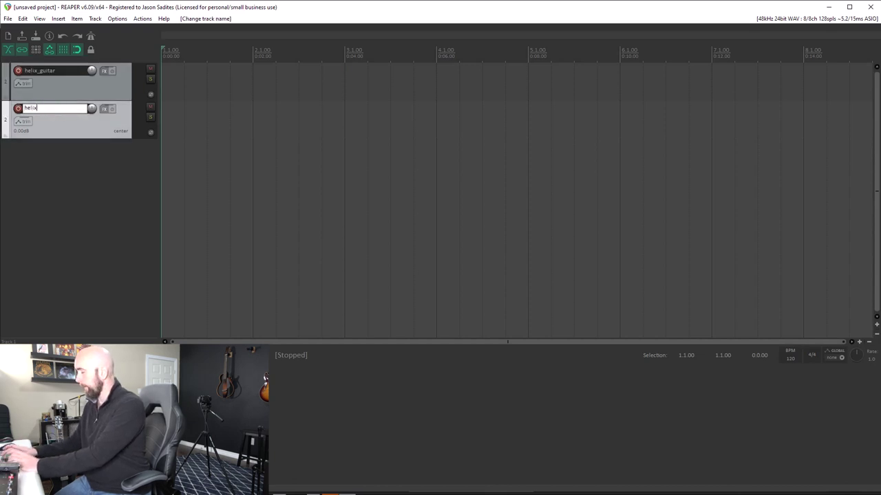
type("_guitar_di")
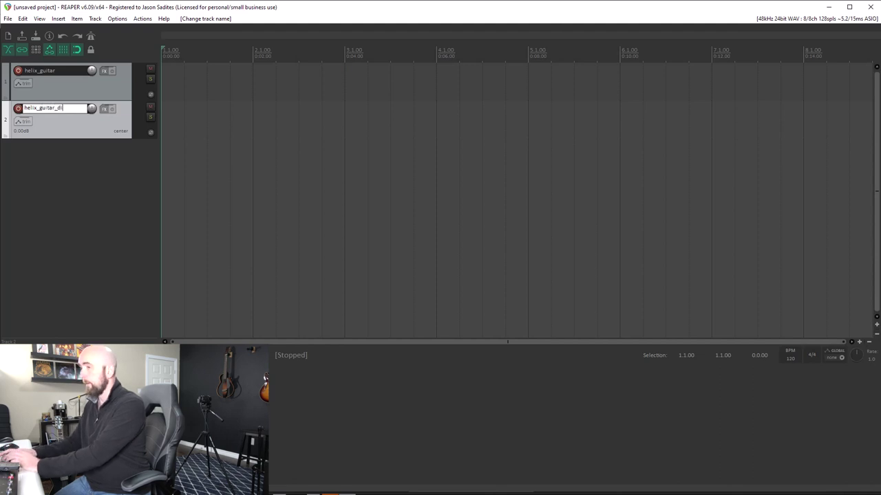
key("Return")
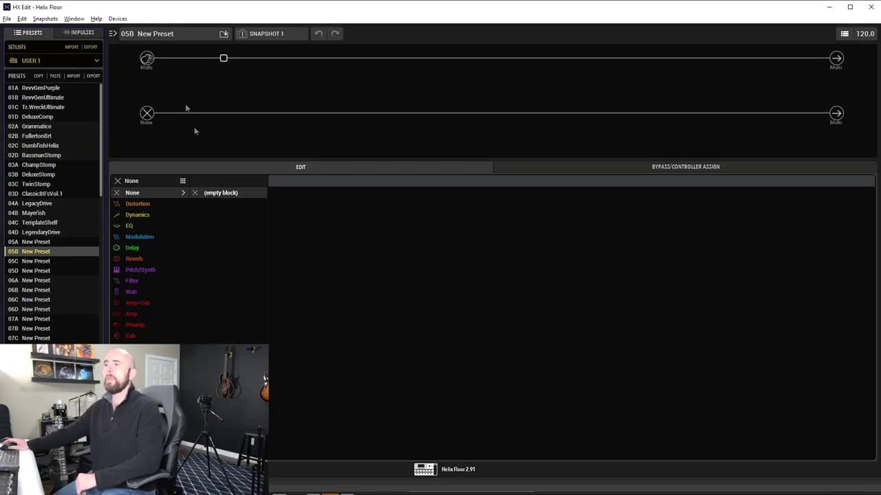
Step: In HX Edit, set the upper signal path's input of preset 05B to Guitar
left_click(151, 58)
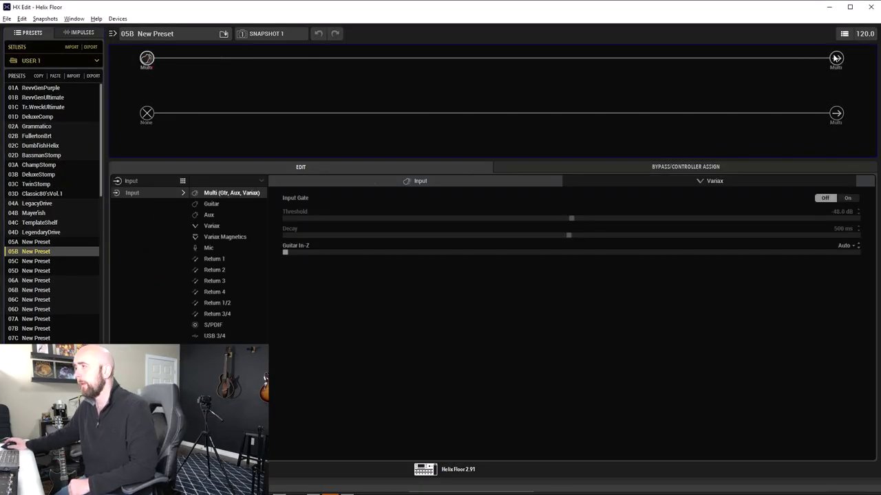
left_click(835, 57)
left_click(145, 59)
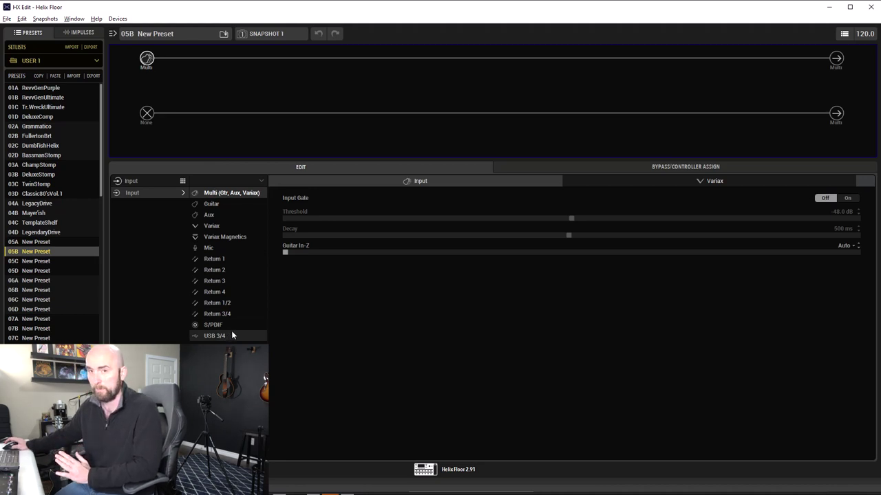
left_click(218, 203)
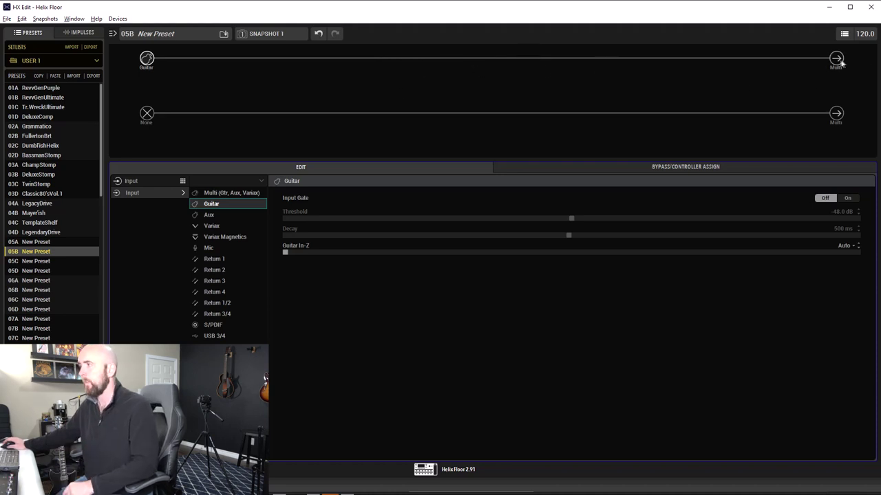
Step: Add a Placater Dirty Amp+Cab block in the middle of the upper signal path
left_click(438, 59)
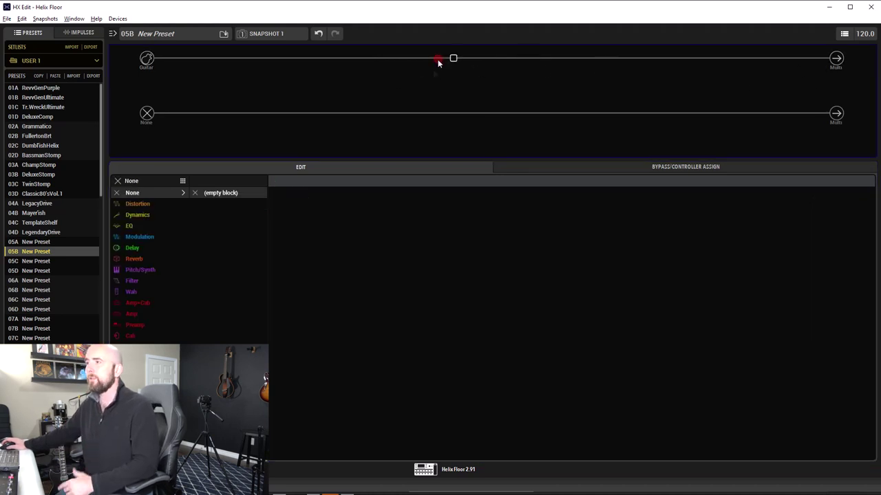
left_click(140, 302)
scroll(226, 282, "down", 8)
scroll(226, 288, "down", 3)
left_click(221, 303)
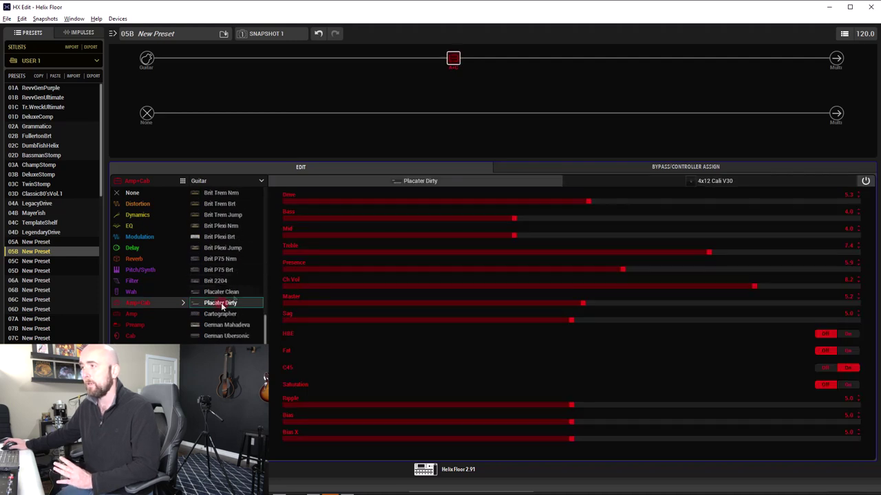
Step: Set the upper signal path's output to USB 1/2 and review its input and output assignments
left_click(836, 59)
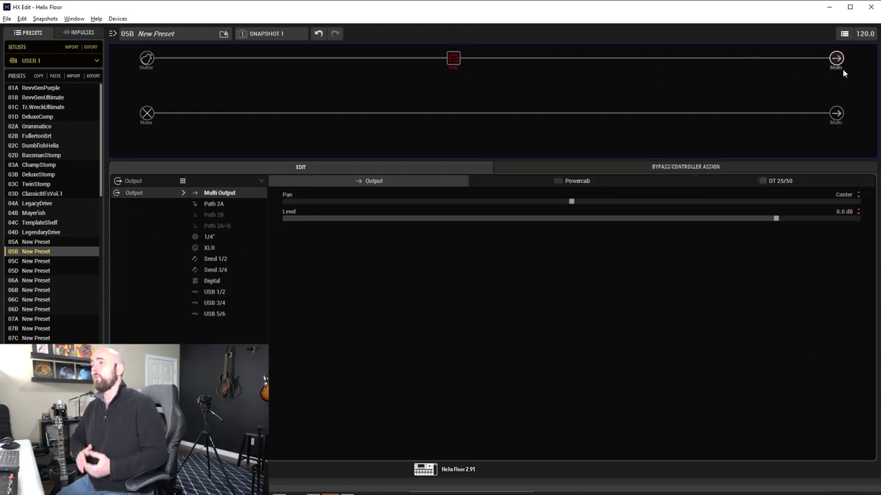
left_click(225, 294)
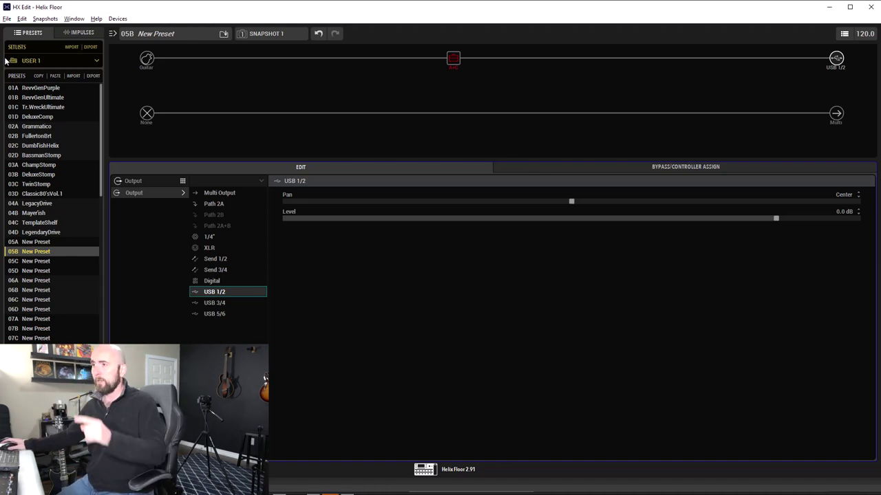
left_click(148, 59)
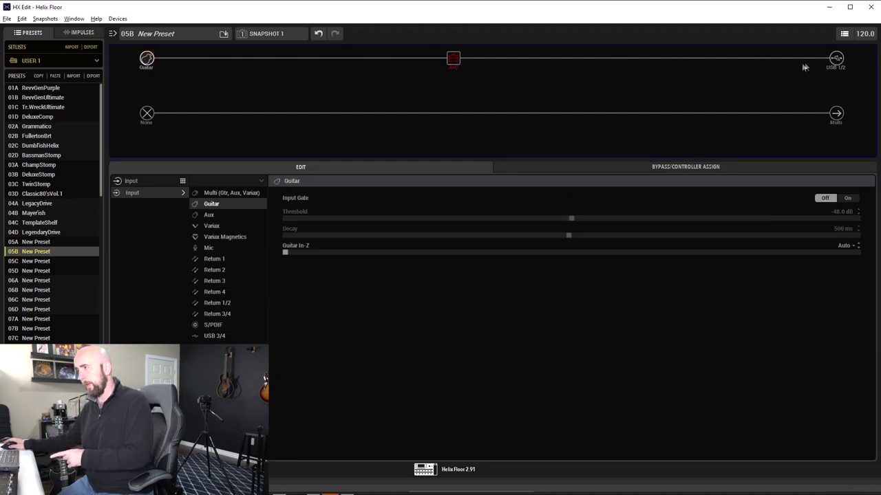
left_click(832, 63)
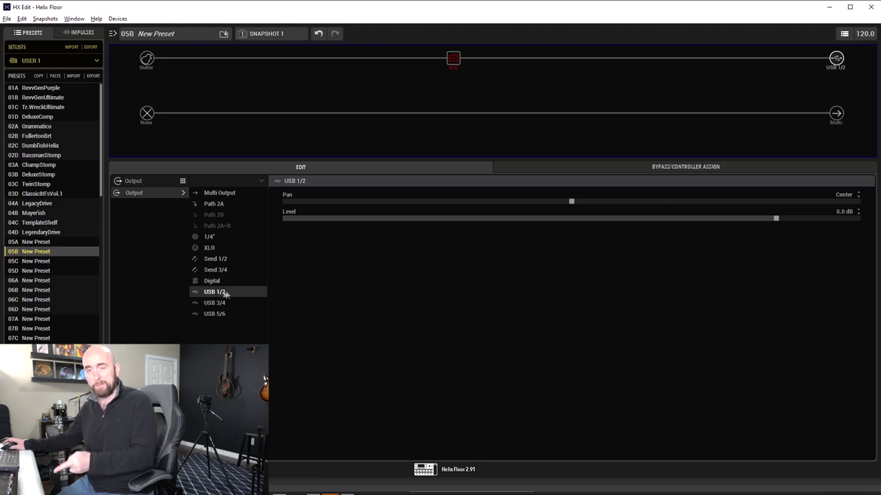
Step: Return to REAPER and arm the helix_guitar and helix_guitar_di tracks for recording
left_click(829, 8)
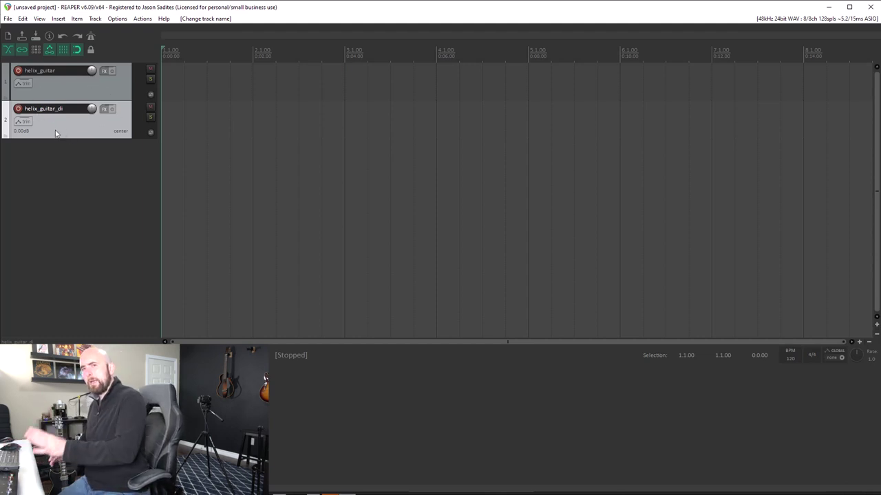
left_click(75, 88)
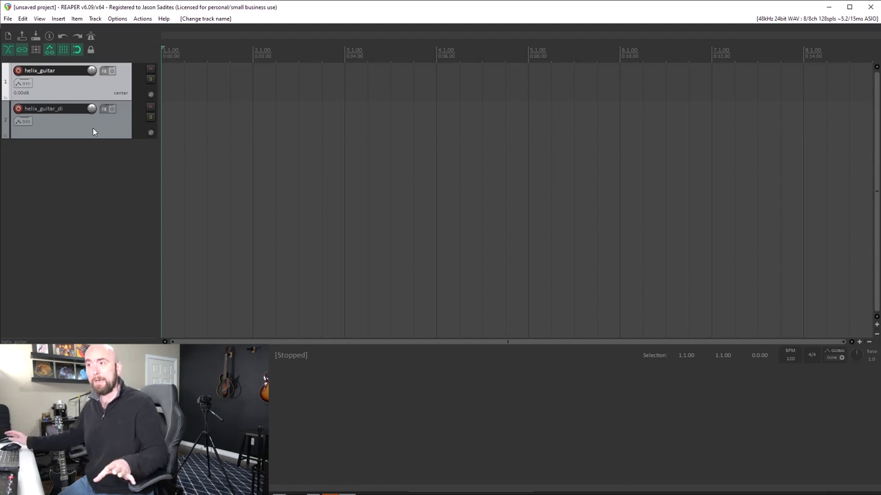
left_click(20, 72)
left_click(19, 111)
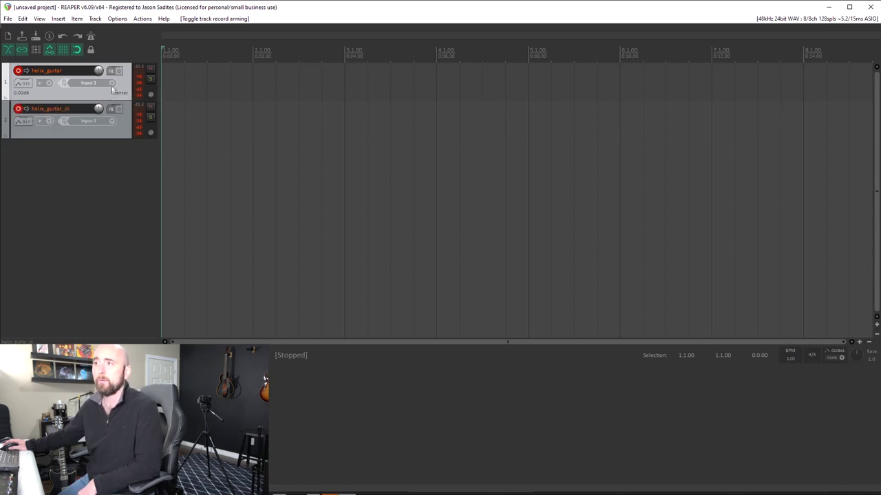
Step: Set the helix_guitar track's record input to mono Input 2
left_click(110, 83)
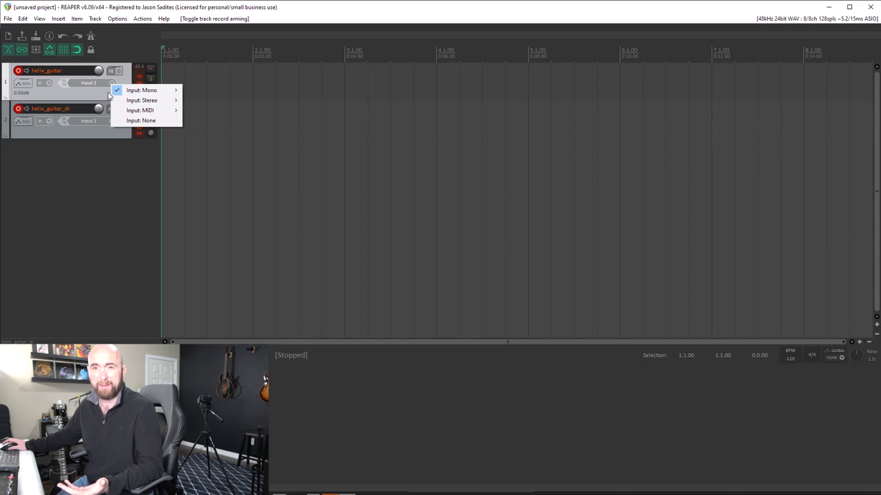
mouse_move(145, 91)
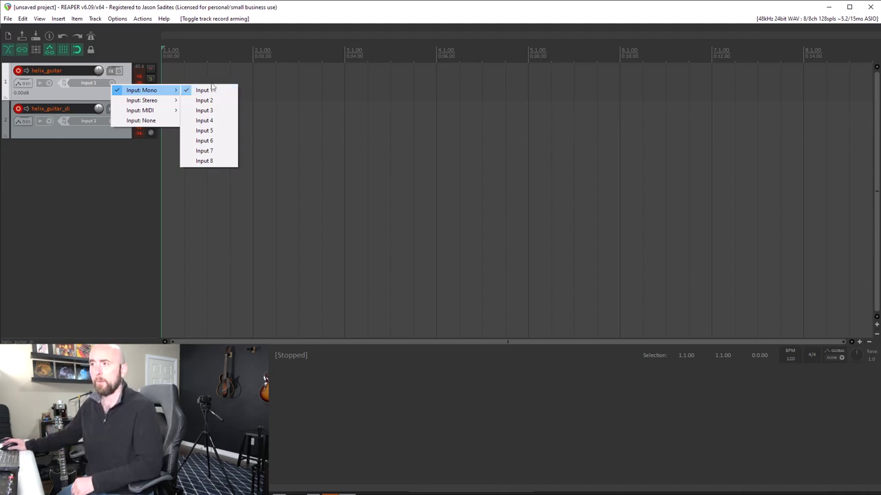
left_click(214, 99)
Step: Set the helix_guitar track's record input to stereo Input 1 / Input 2
left_click(110, 82)
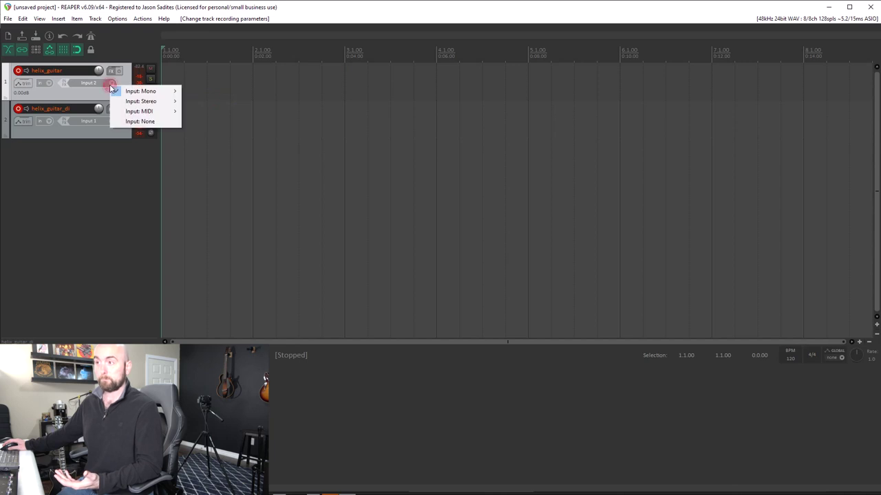
mouse_move(124, 103)
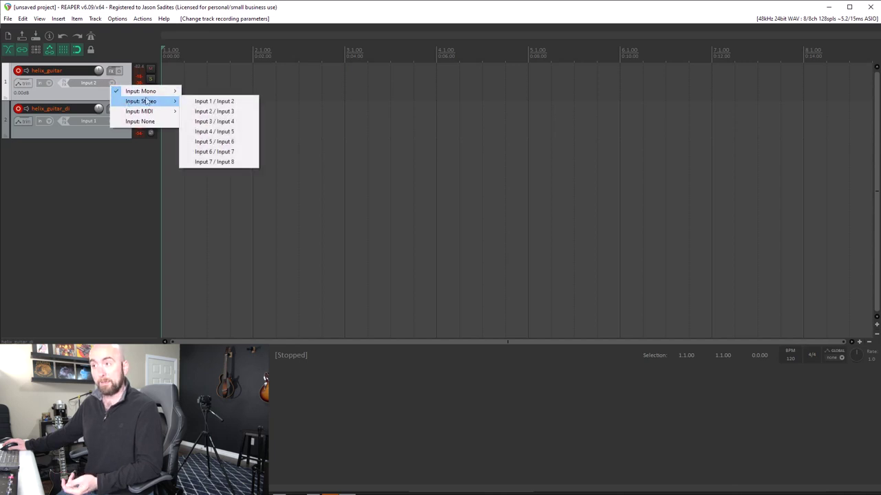
left_click(218, 101)
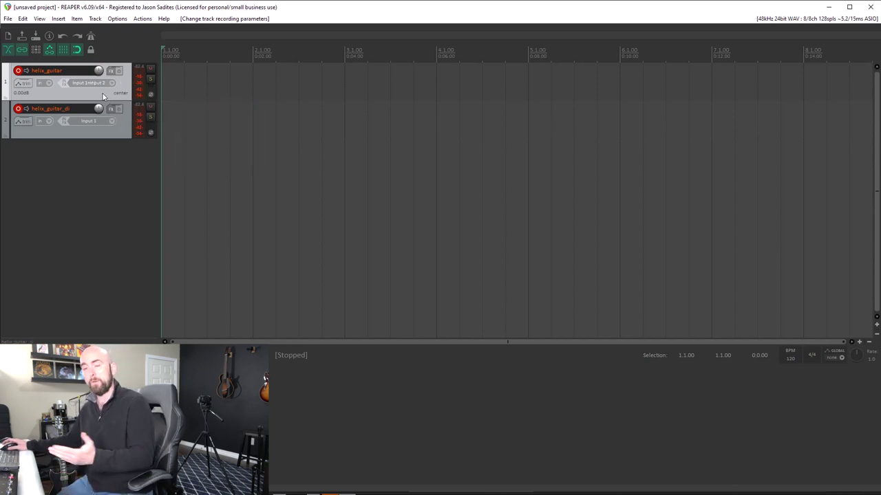
Step: Review the helix_guitar track's record mode choices, including the force format options for recording its input
left_click(49, 85)
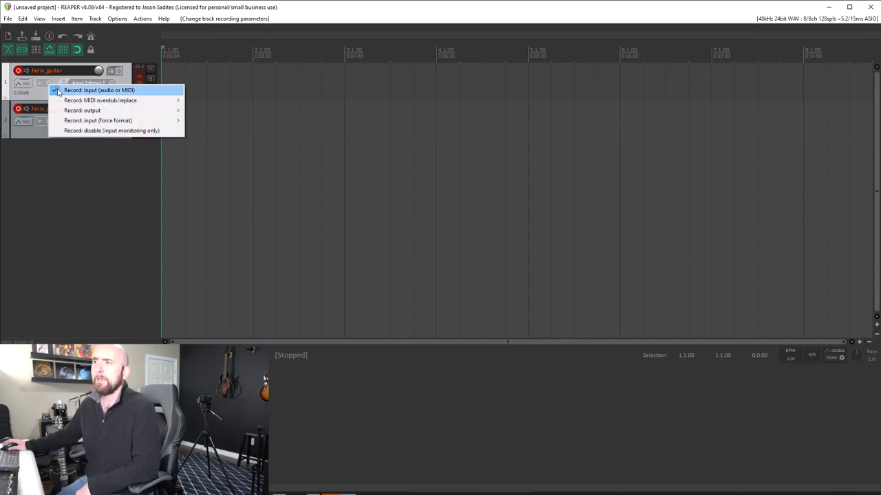
left_click(95, 90)
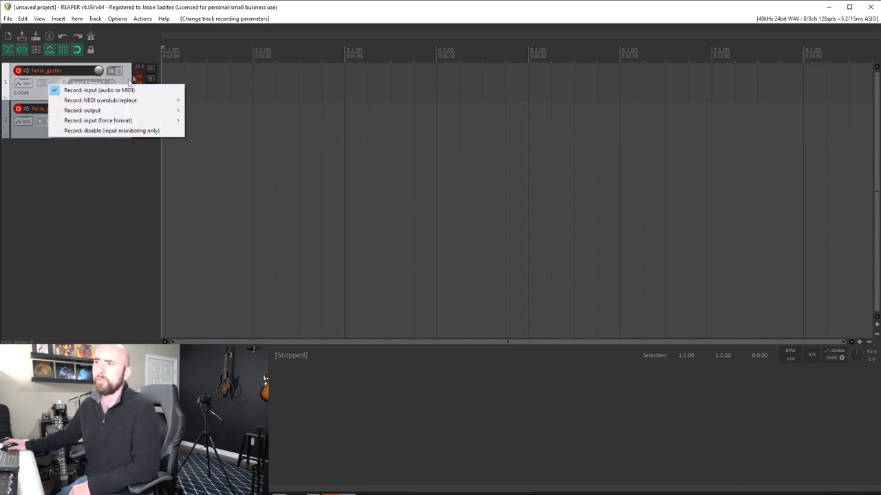
left_click(48, 85)
mouse_move(62, 118)
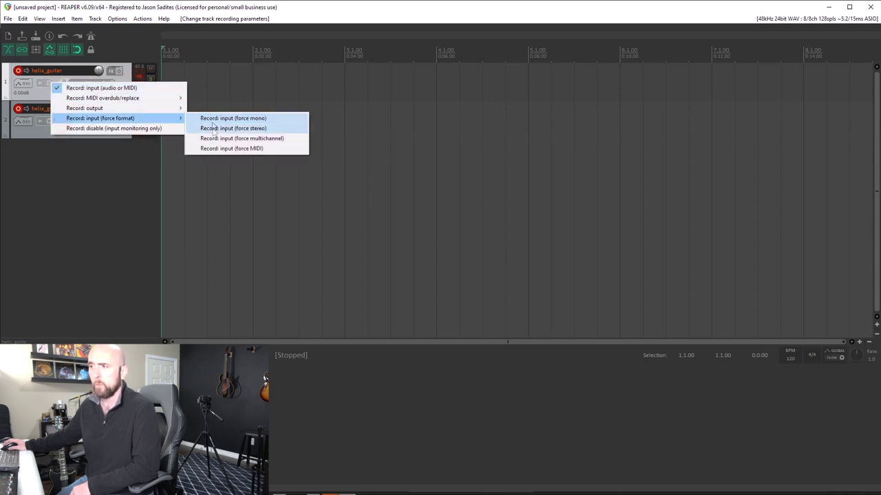
left_click(40, 96)
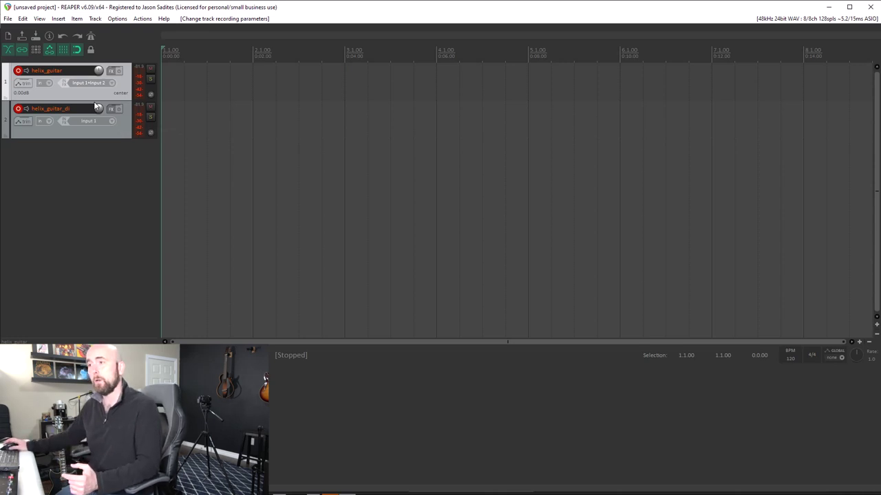
Step: Set the helix_guitar_di track's record input to mono Input 7
left_click(110, 124)
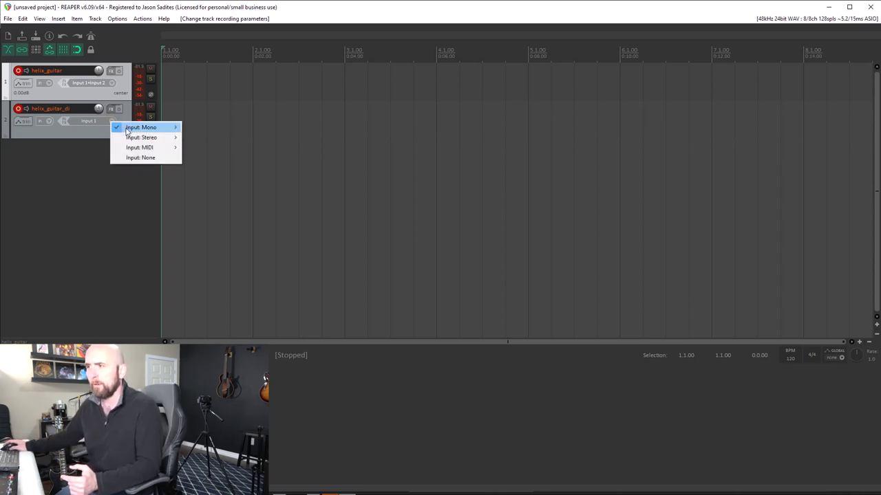
mouse_move(162, 129)
left_click(207, 188)
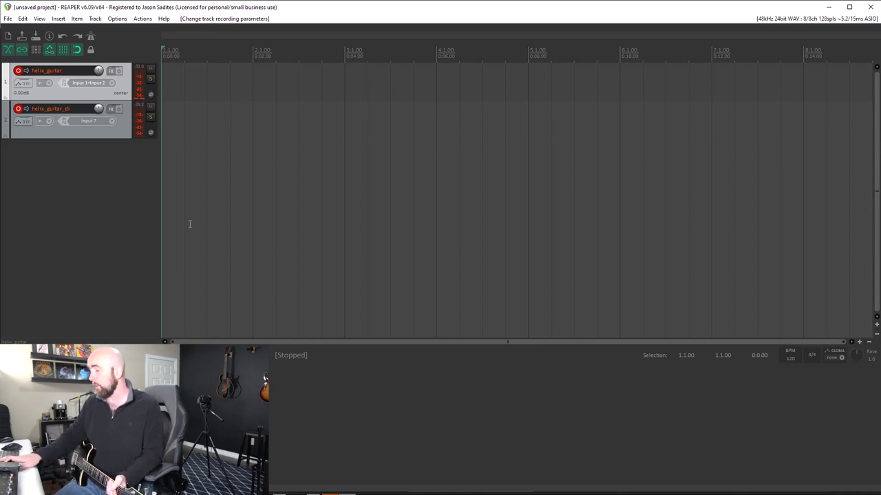
Step: Record a short guitar take on both armed tracks and enlarge both tracks' heights to show the waveforms
key("ctrl+r")
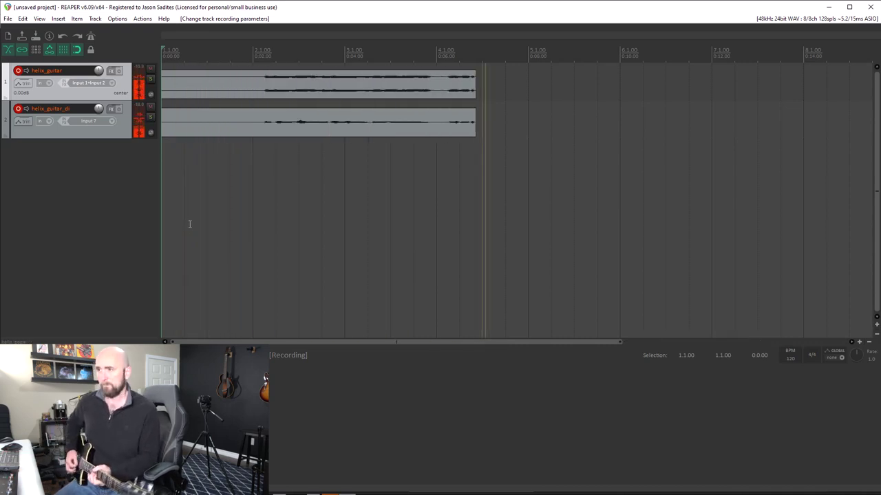
key("space")
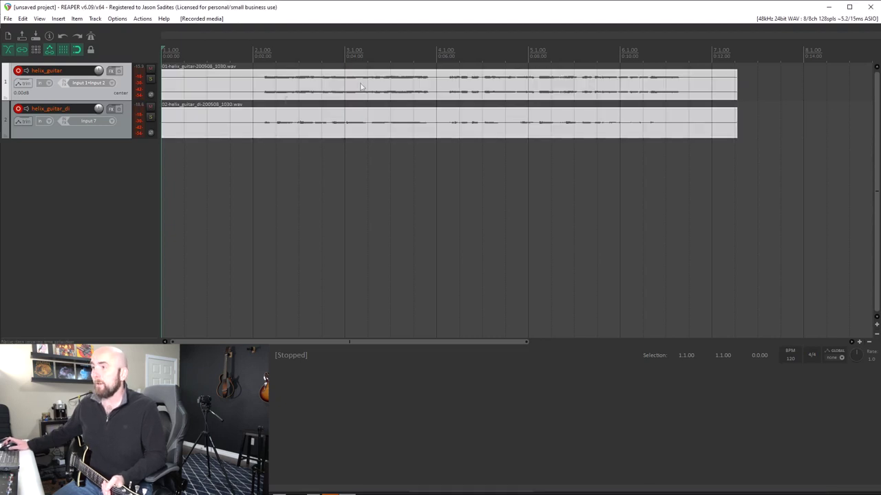
left_click_drag(76, 101, 79, 176)
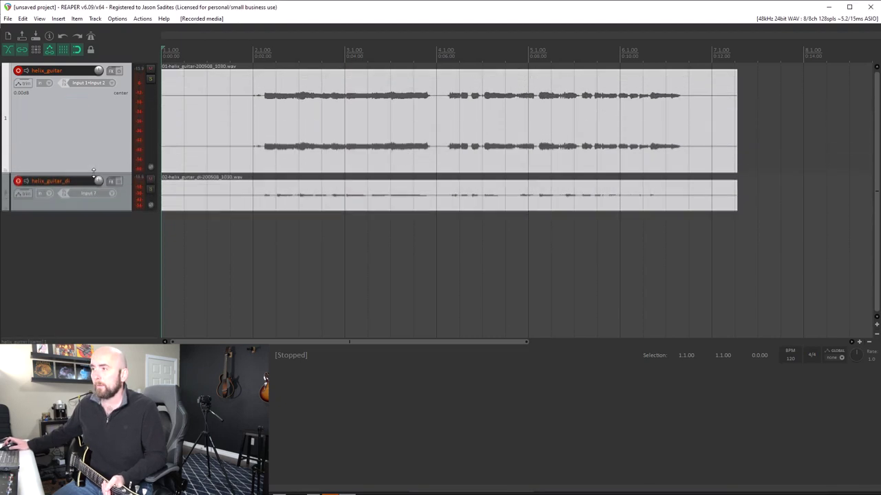
left_click_drag(92, 215, 92, 313)
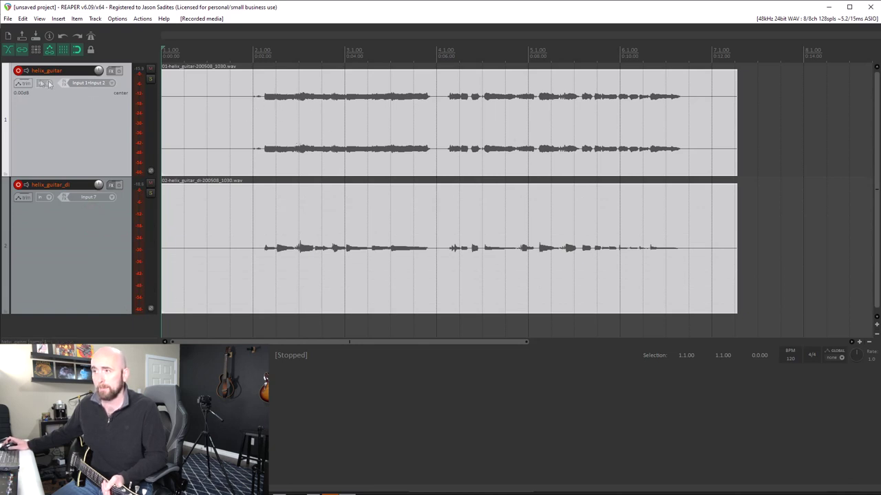
Step: Mute the helix_guitar_di track and play the processed helix_guitar recording from measure 2
left_click(248, 101)
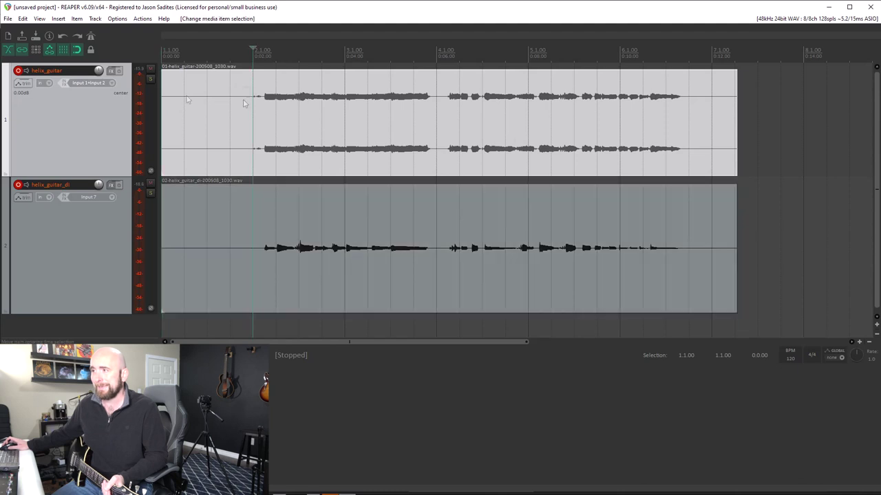
left_click(151, 184)
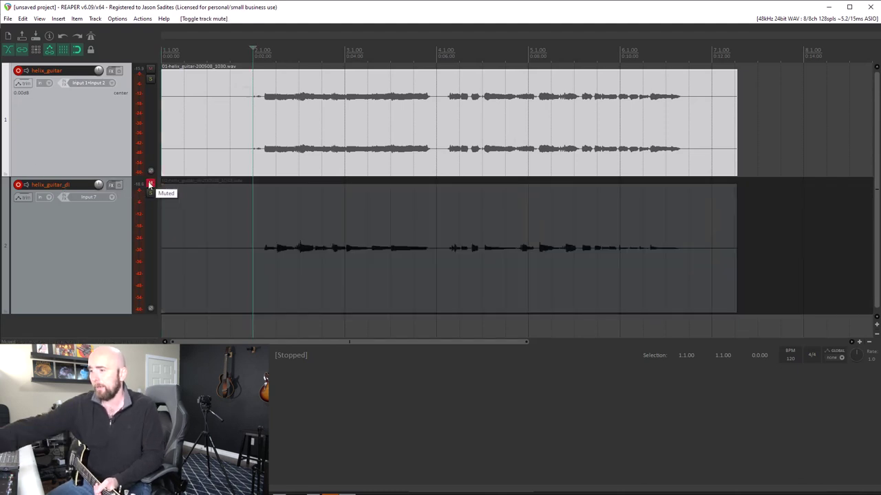
key("space")
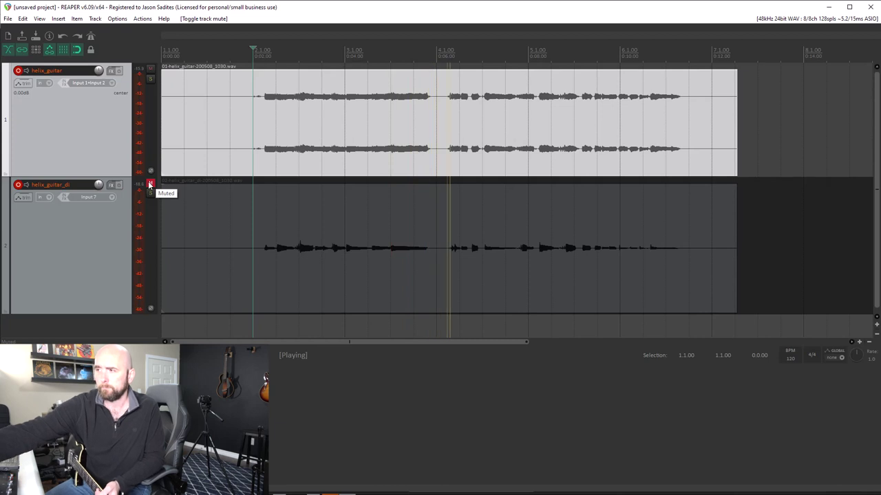
key("space")
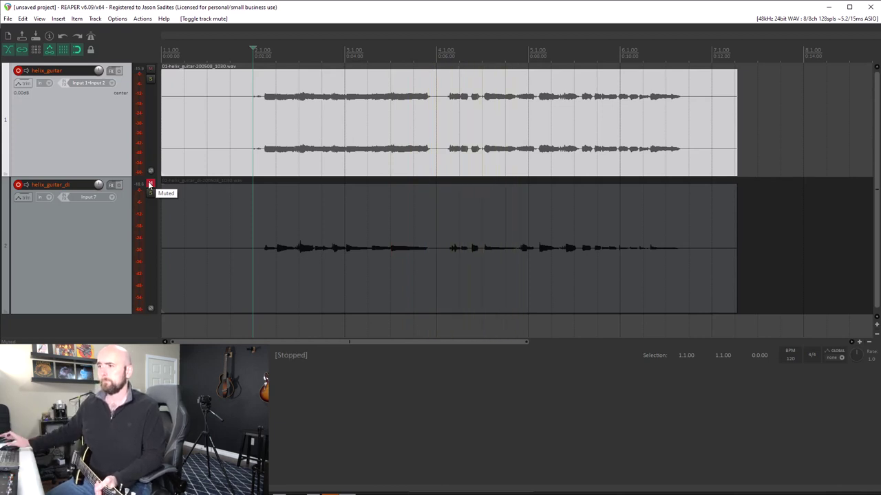
Step: Unmute the helix_guitar_di track, mute helix_guitar, and play back the DI recording by itself
left_click(149, 185)
left_click(150, 69)
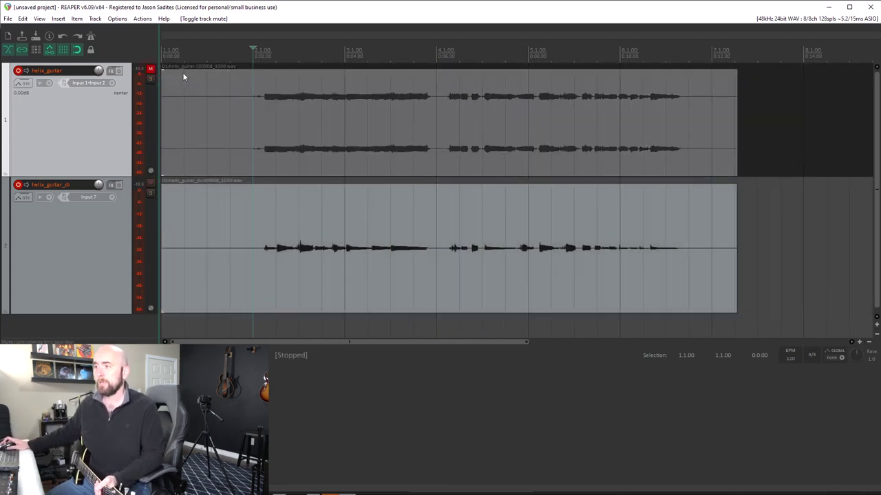
key("space")
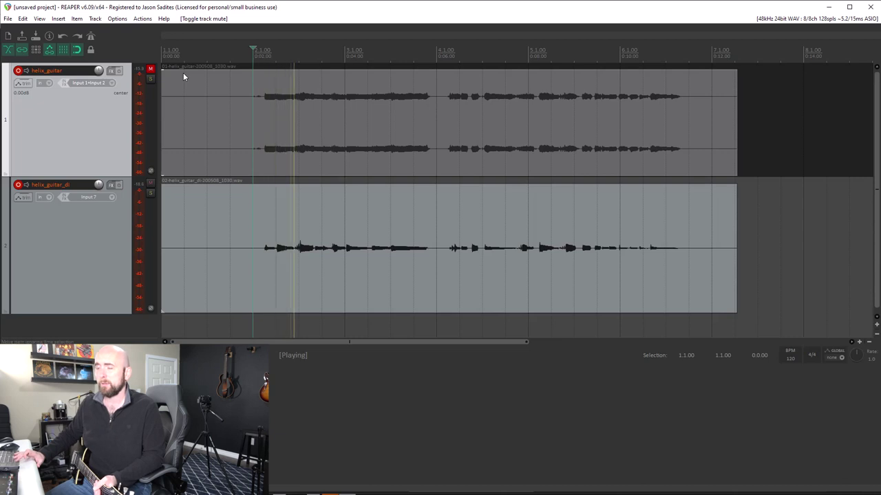
key("space")
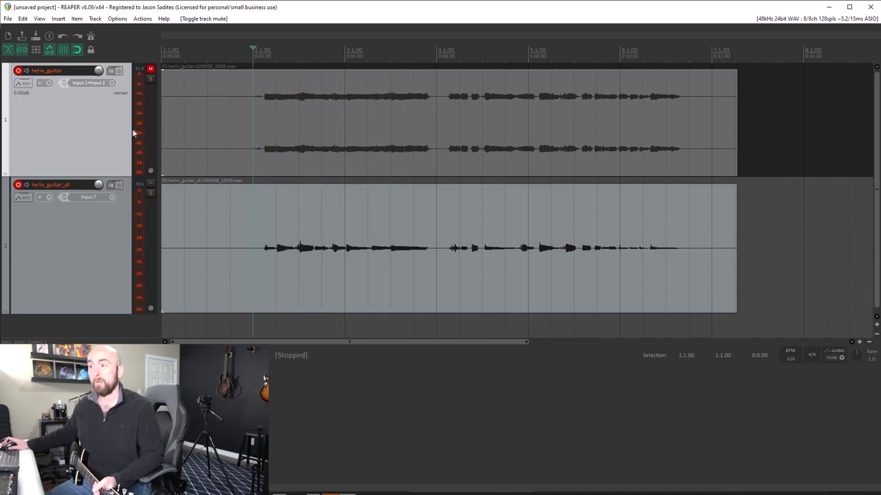
Step: Delete the recorded takes from both tracks and set the helix_guitar track's record input to mono Input 1
scroll(421, 155, "down", 2)
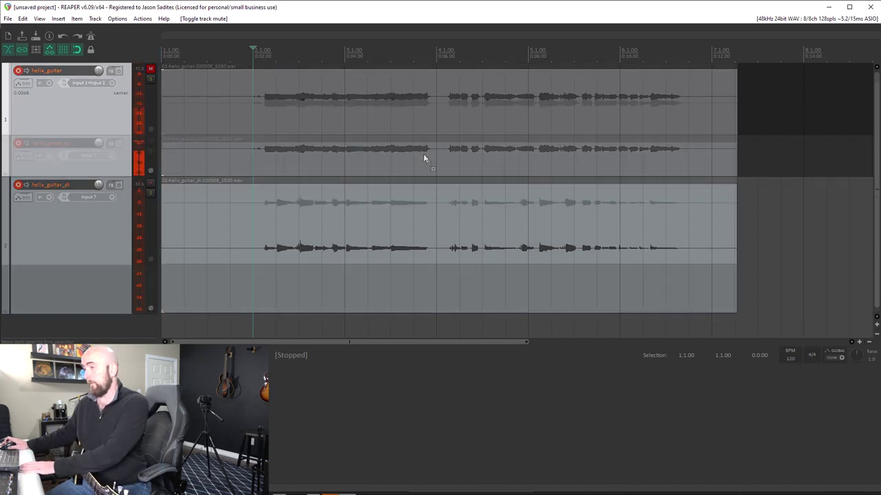
key("ctrl+a")
key("Delete")
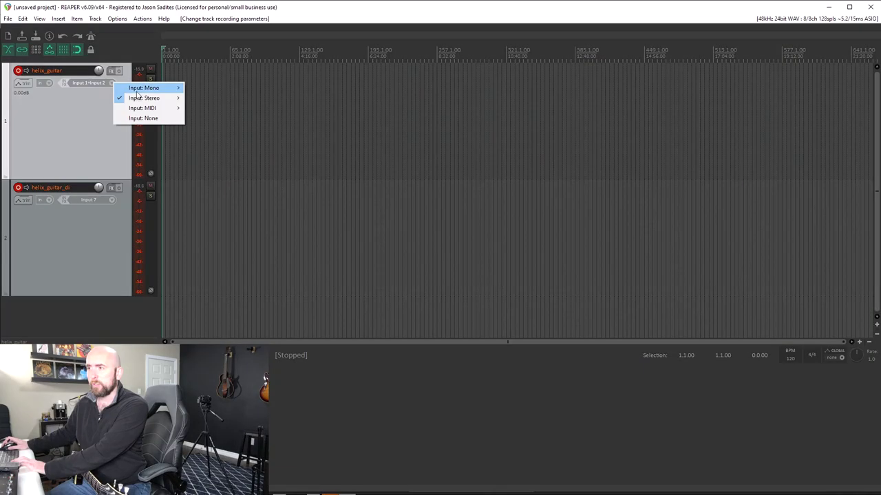
mouse_move(137, 94)
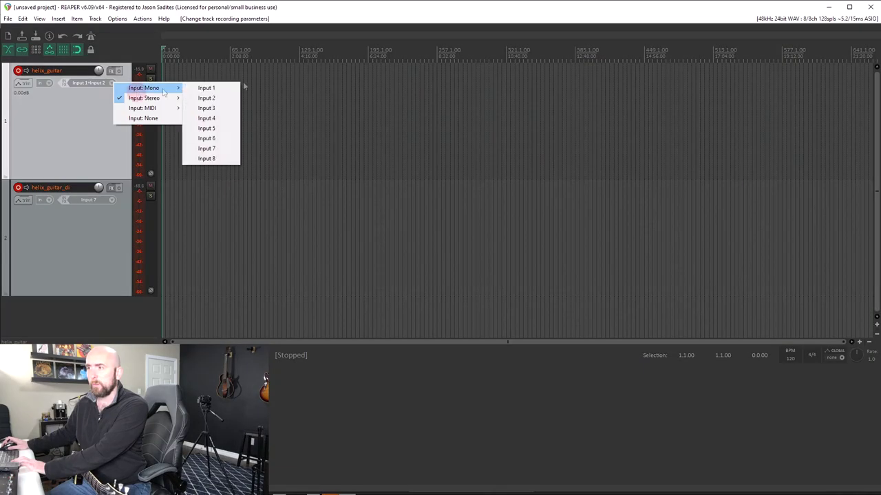
left_click(229, 89)
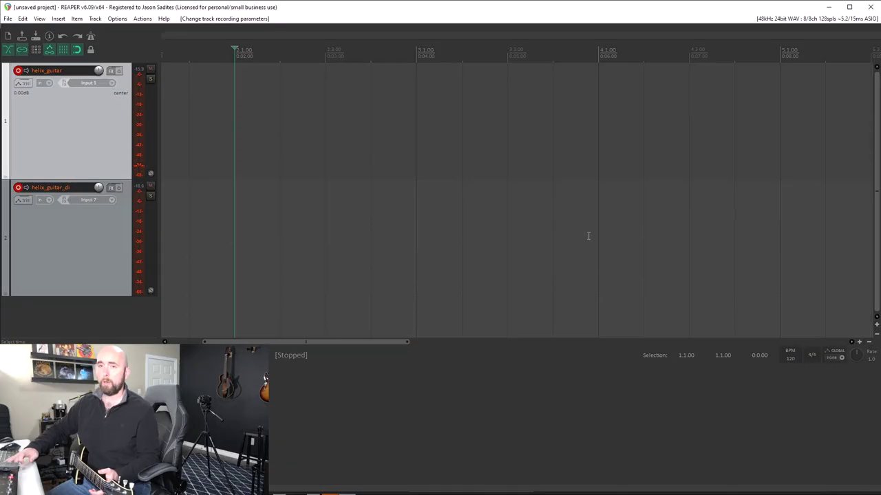
Step: Record a new guitar take on both tracks from measure 2 and play it back
key("ctrl+r")
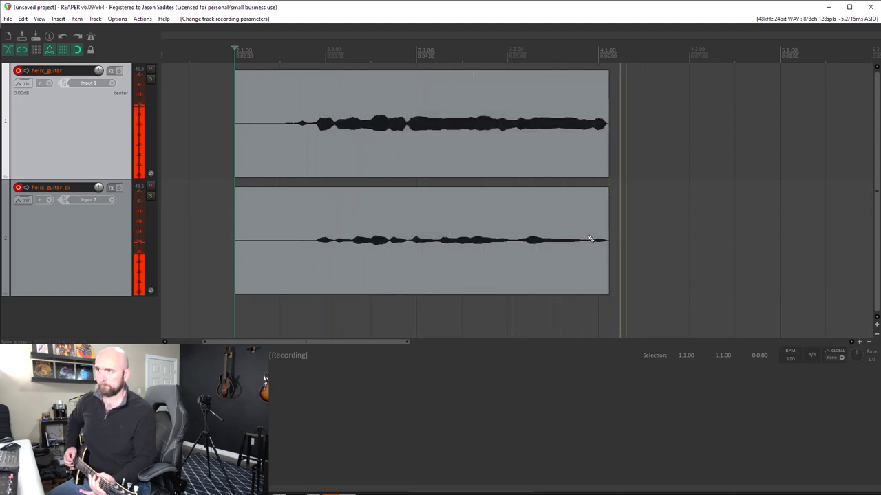
key("space")
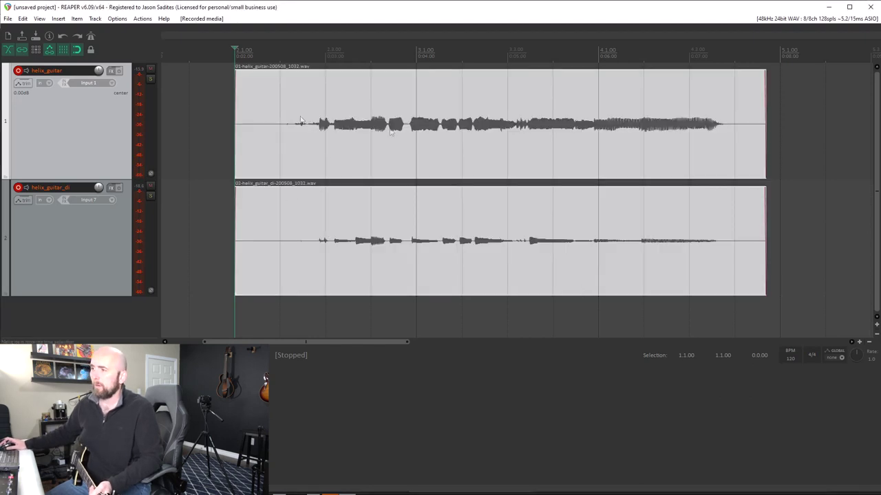
key("space")
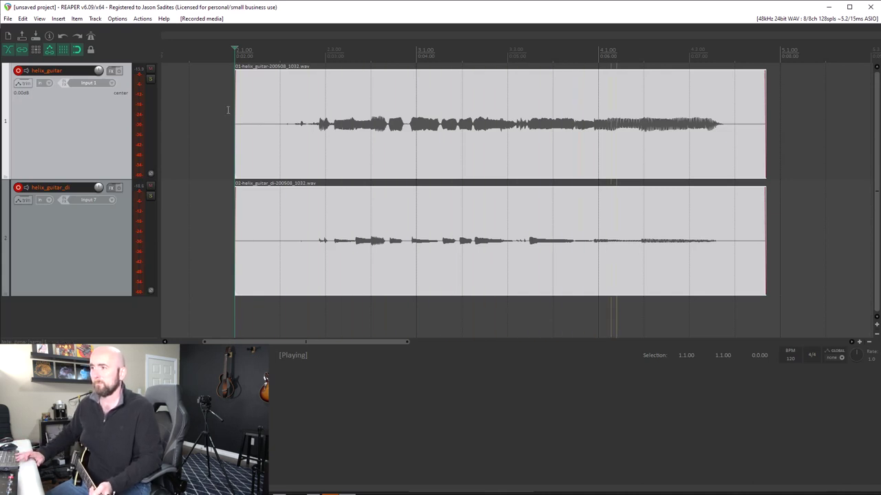
key("space")
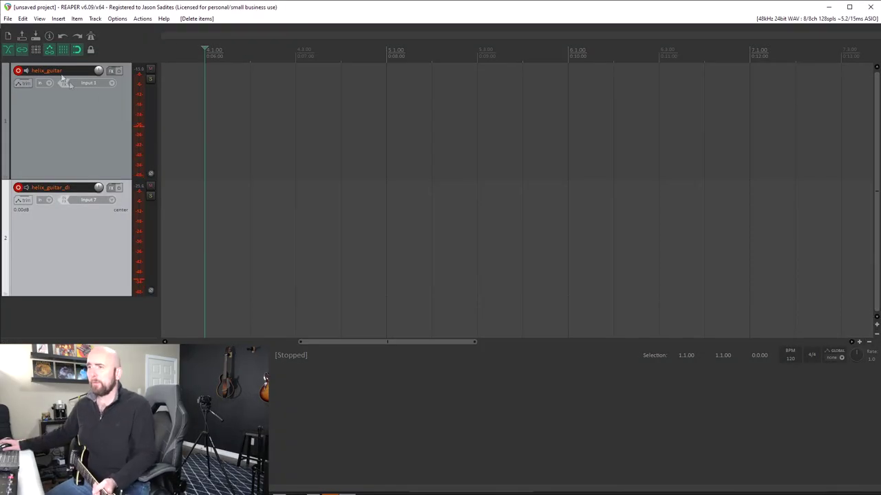
Step: Turn record monitoring off and back on for the helix_guitar track
left_click(27, 72)
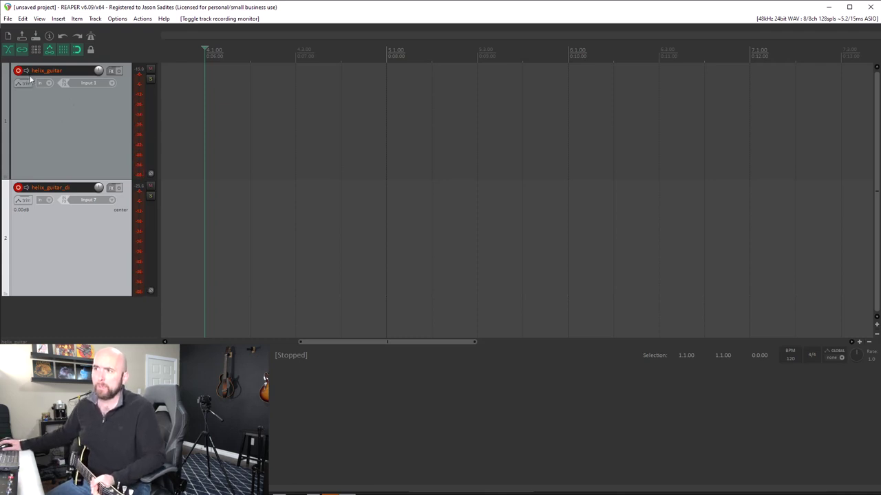
left_click(27, 73)
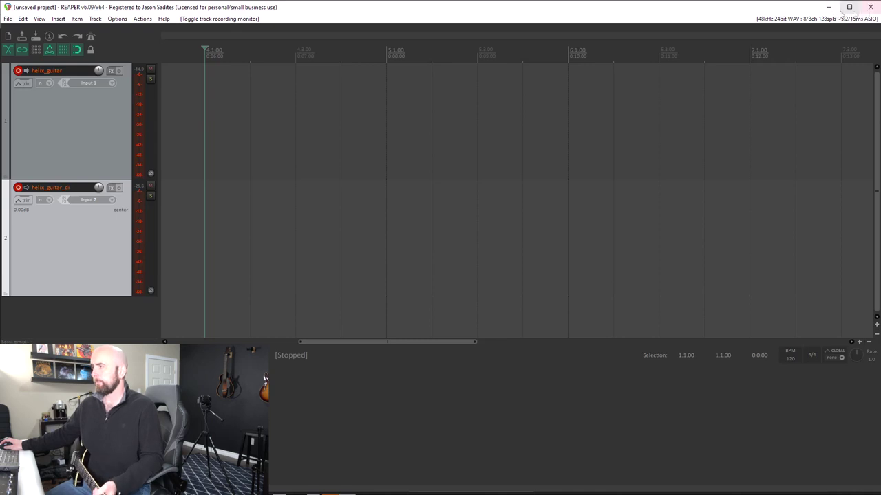
Step: Switch to Cubase Pro, set its VST audio driver to ASIO Helix, and review the device's input and output ports
left_click(831, 10)
left_click(394, 21)
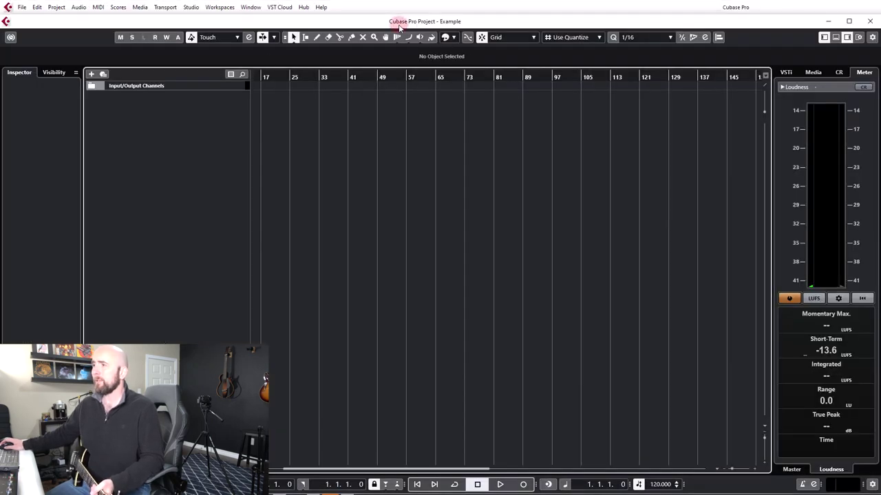
left_click(191, 7)
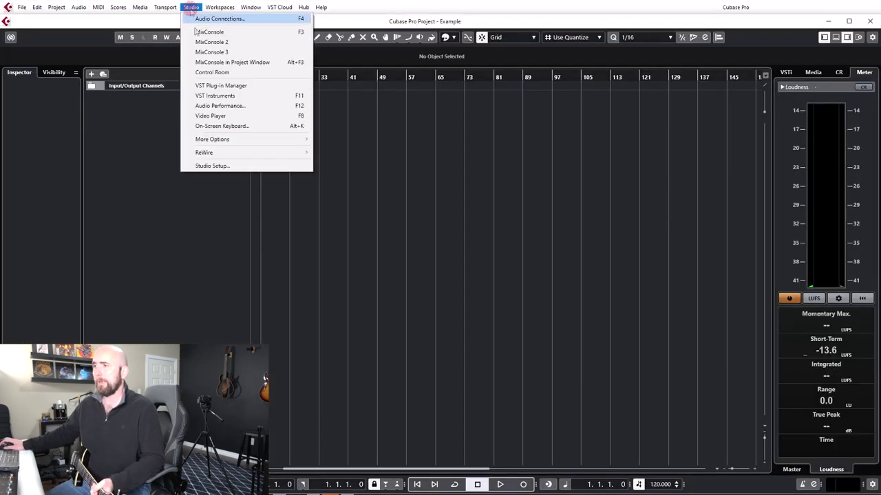
left_click(212, 164)
left_click(430, 146)
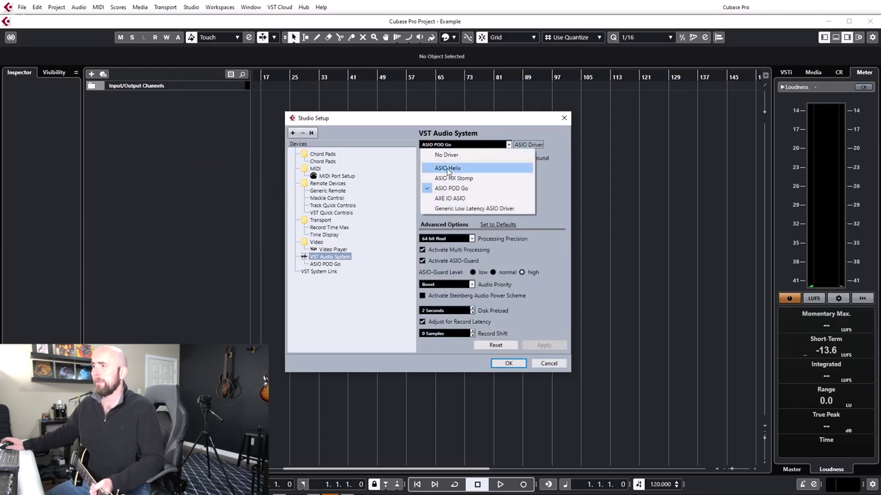
left_click(434, 165)
left_click(562, 262)
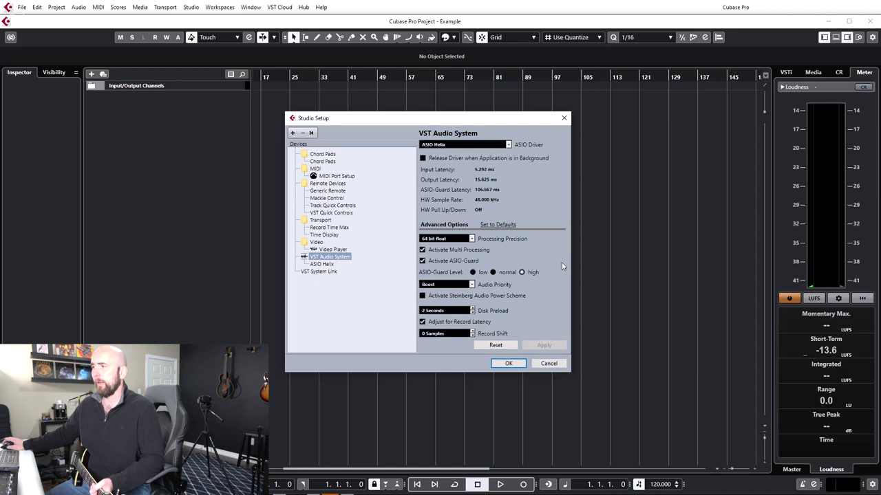
left_click(322, 265)
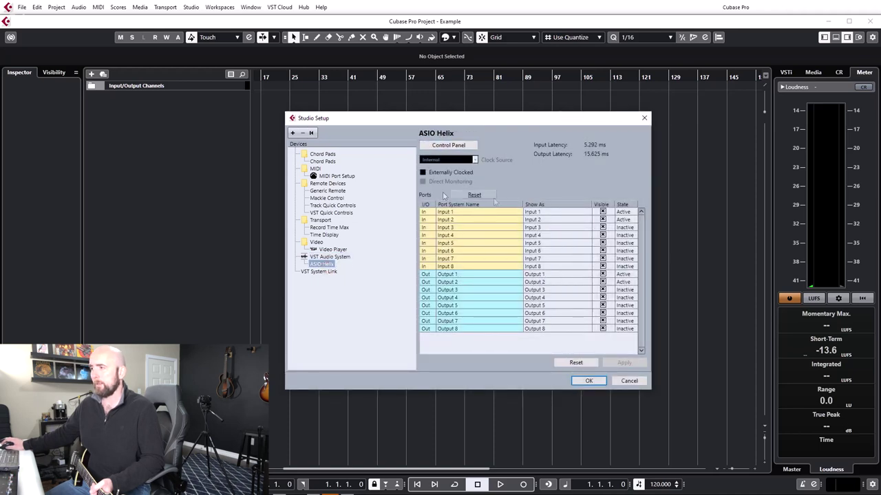
left_click(589, 381)
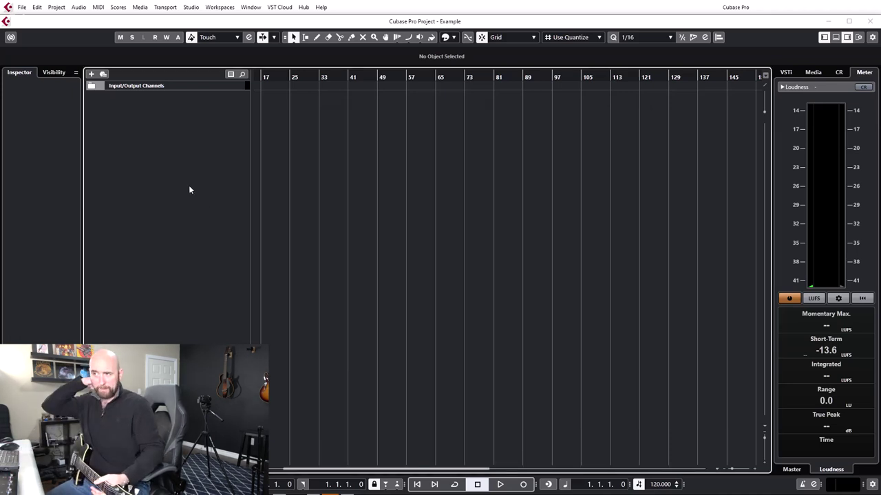
Step: Open the audio connections and examine the input, output, group/FX, external and control room routing for the Helix
left_click(185, 7)
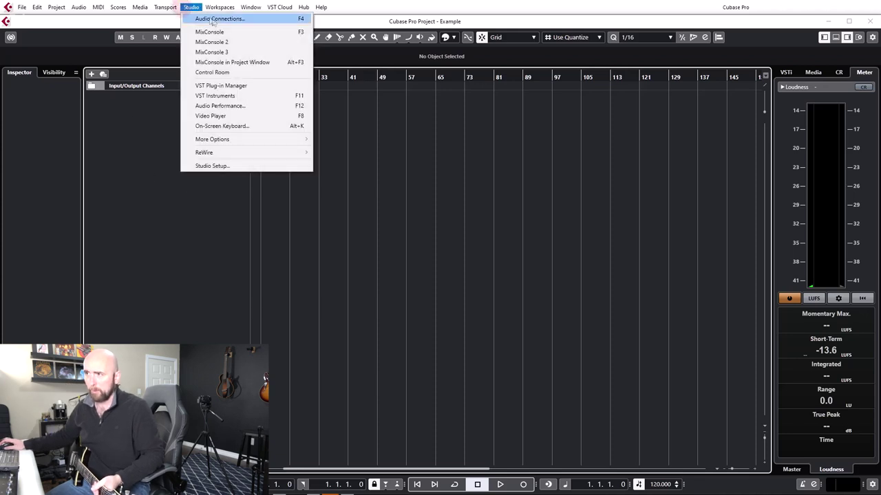
left_click(209, 17)
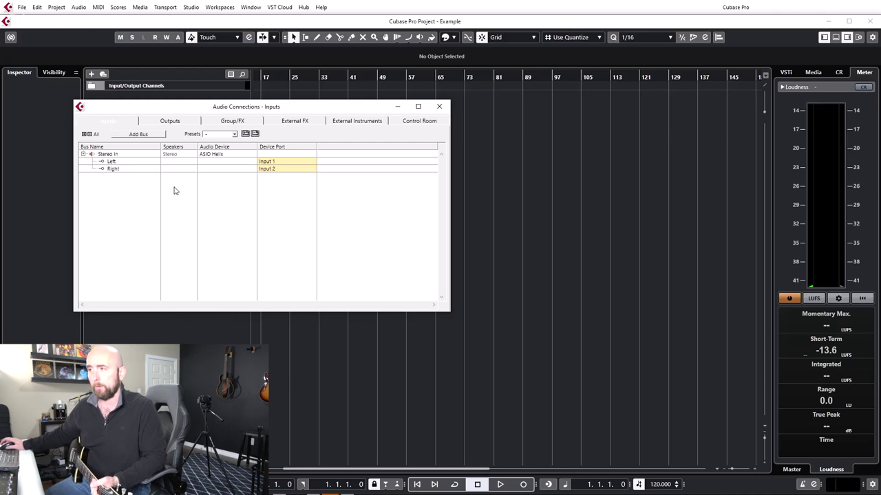
left_click(118, 114)
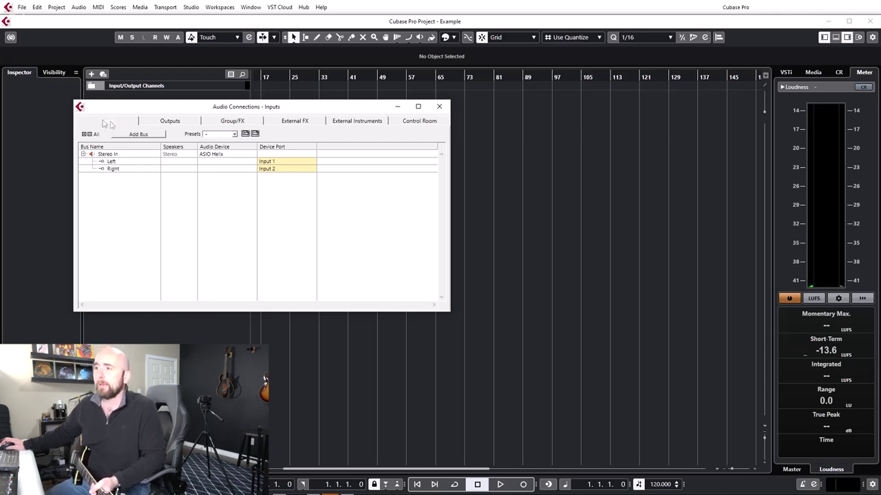
left_click(148, 122)
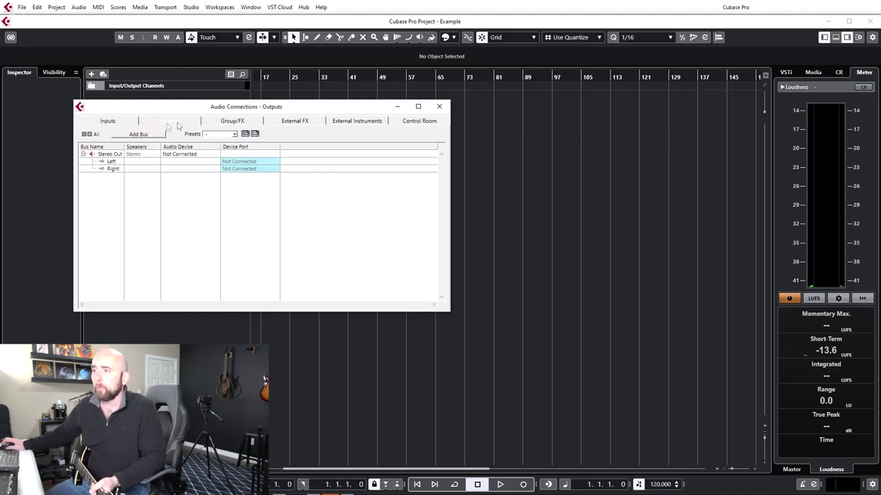
left_click(230, 122)
left_click(292, 122)
left_click(339, 121)
left_click(425, 121)
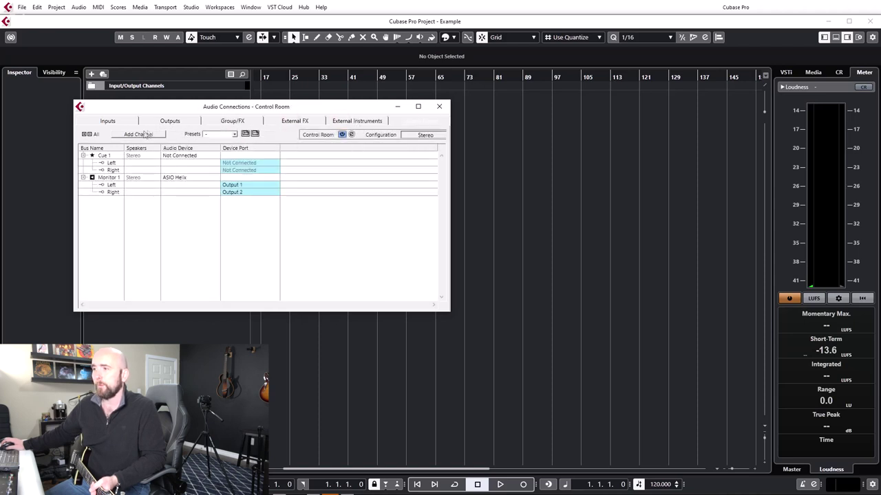
Step: Add one mono input bus to the project's audio connections
left_click(108, 121)
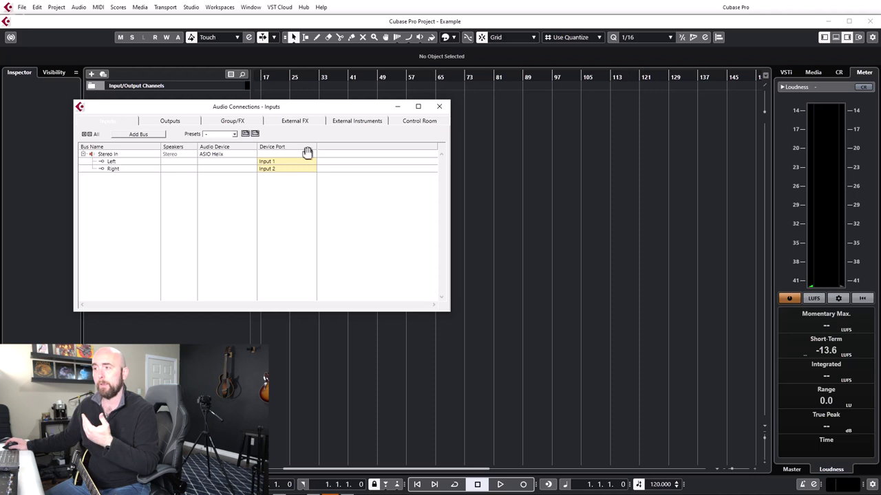
left_click(152, 137)
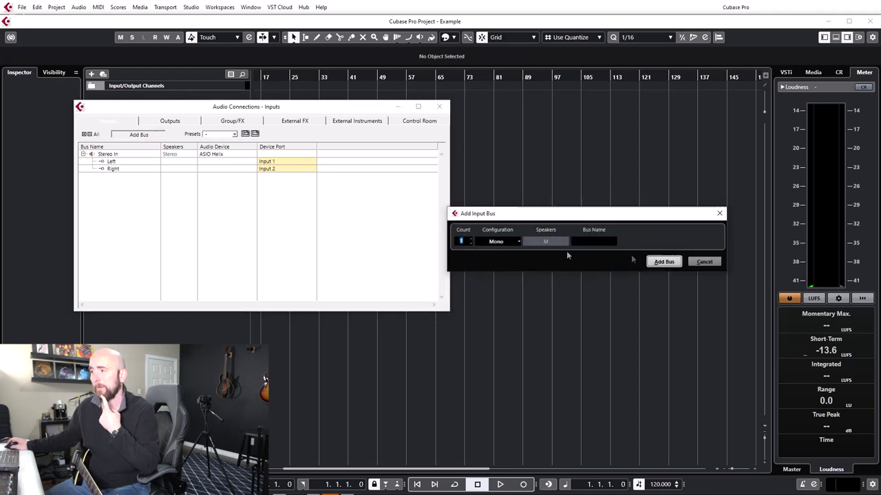
left_click(669, 262)
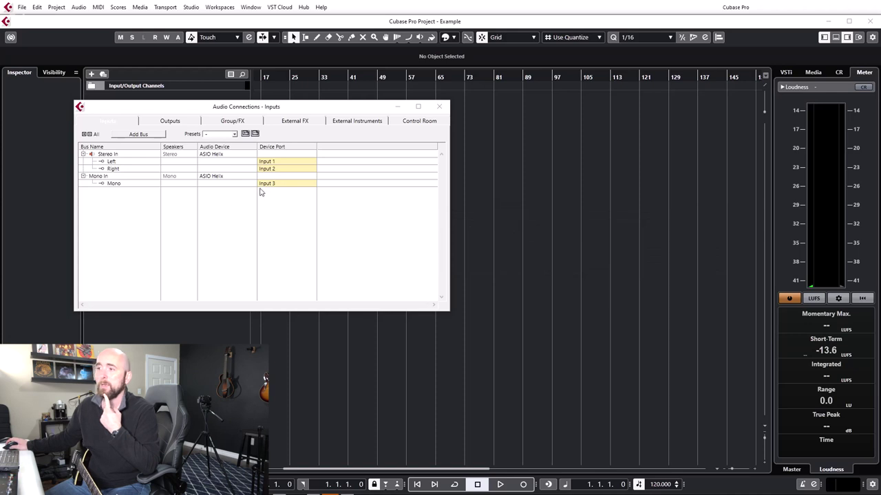
Step: Rename the stereo input bus to Helix Guitar and the mono input bus to Helix Guitar DI
double_click(108, 153)
type("Helix Guitar")
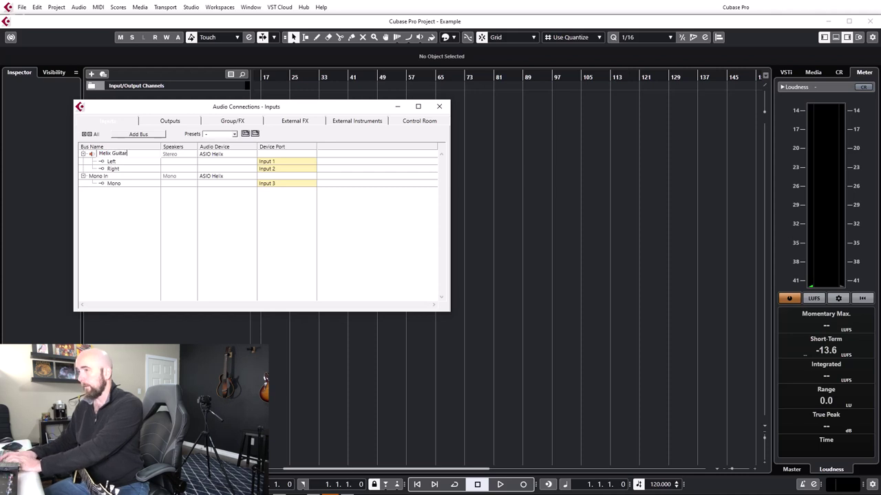
double_click(114, 155)
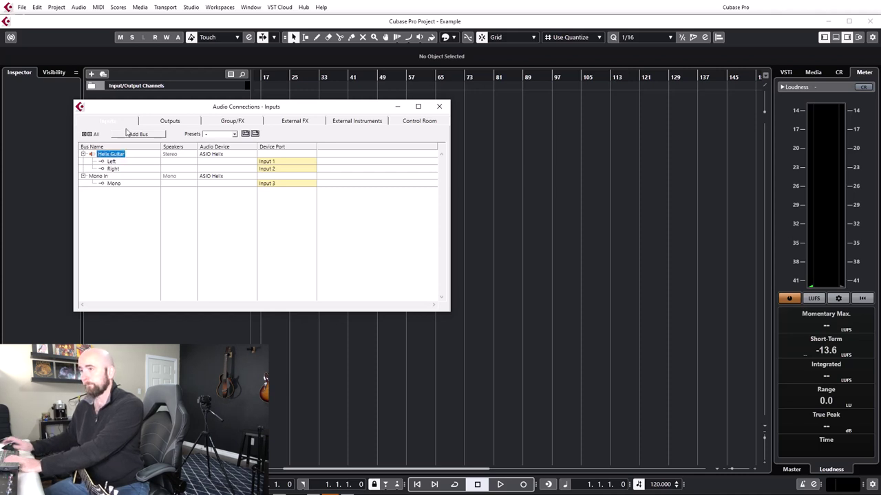
double_click(97, 177)
type("Helix Guitar DI")
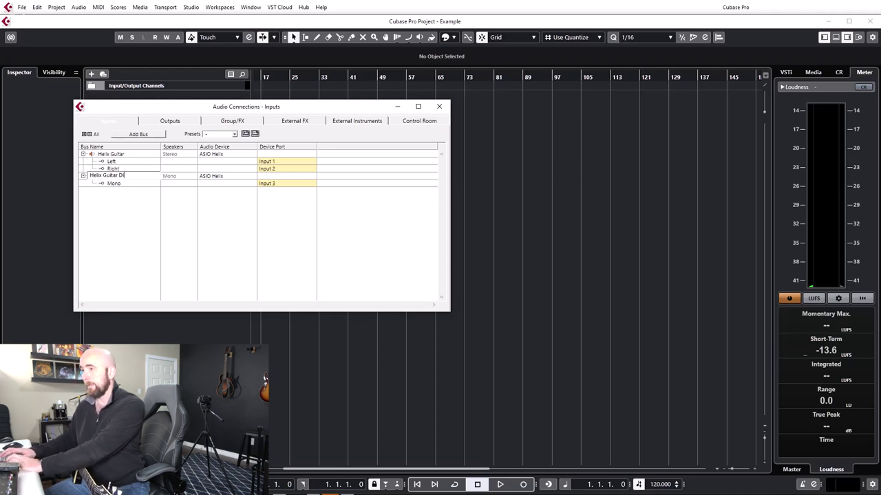
key("Return")
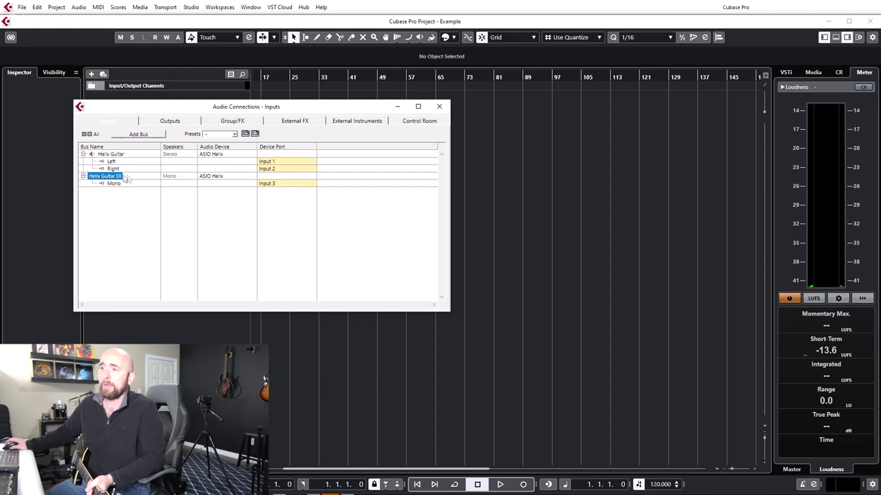
Step: Assign the Helix Guitar DI bus to device port Input 7 and close the audio connections
left_click(273, 184)
left_click(285, 255)
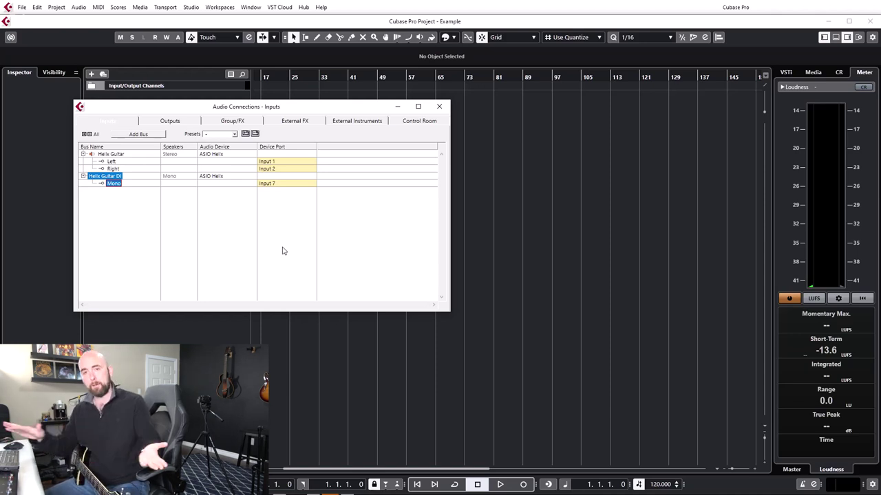
left_click(437, 110)
Step: Begin adding a stereo audio track, set the Add Track dialog to stay open, and check its available audio inputs
double_click(146, 121)
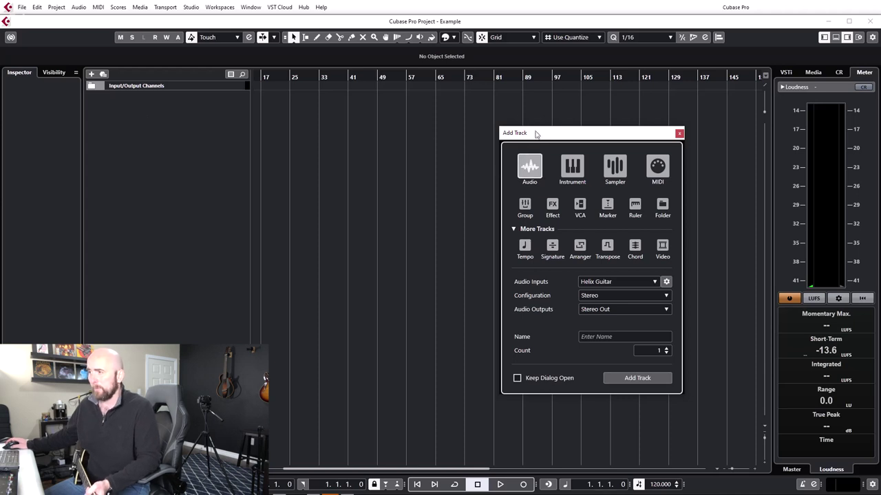
left_click_drag(534, 133, 378, 125)
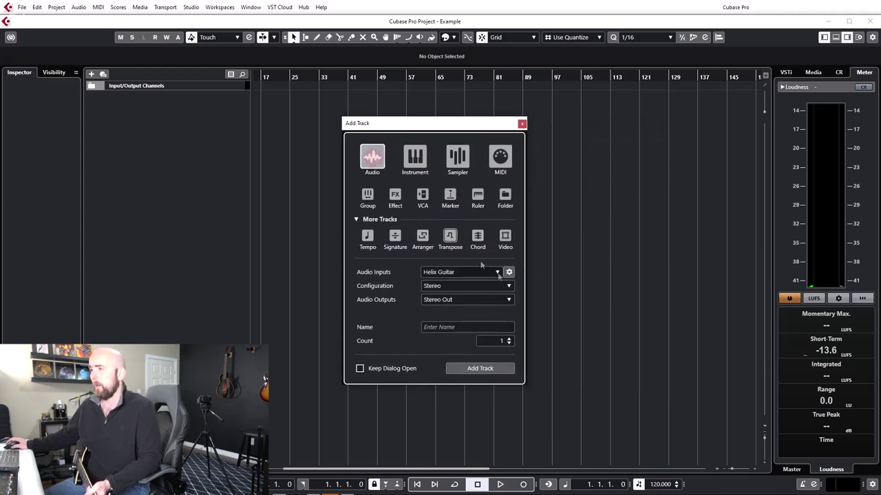
left_click(378, 369)
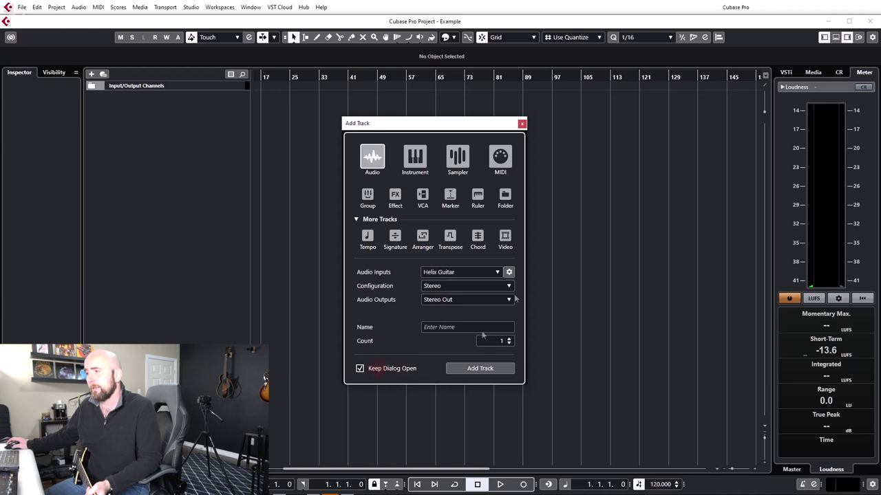
left_click(467, 275)
left_click(467, 274)
left_click(476, 274)
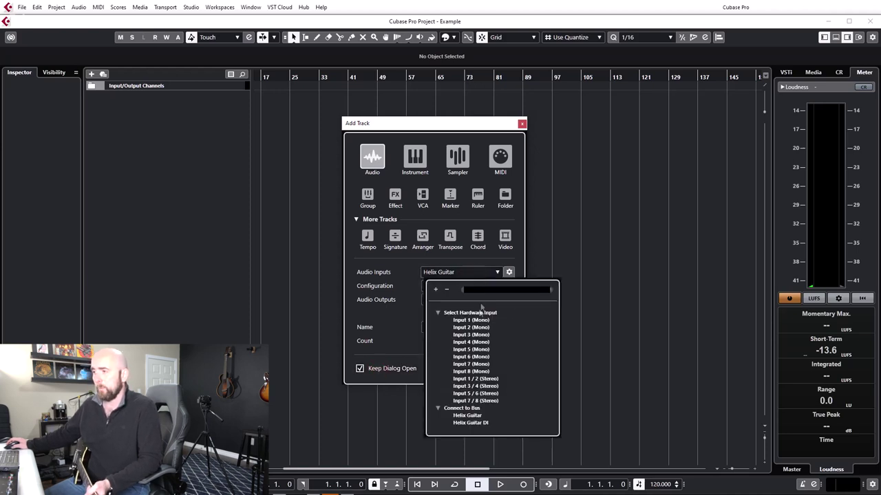
left_click(411, 286)
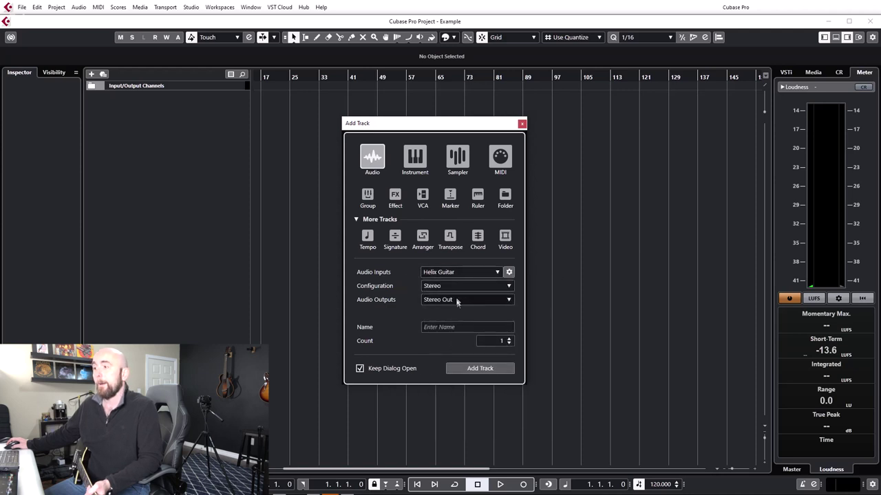
Step: Name the new stereo track Helix Guitar and add it with the Helix Guitar input bus
left_click(446, 326)
type("Helix Guitar")
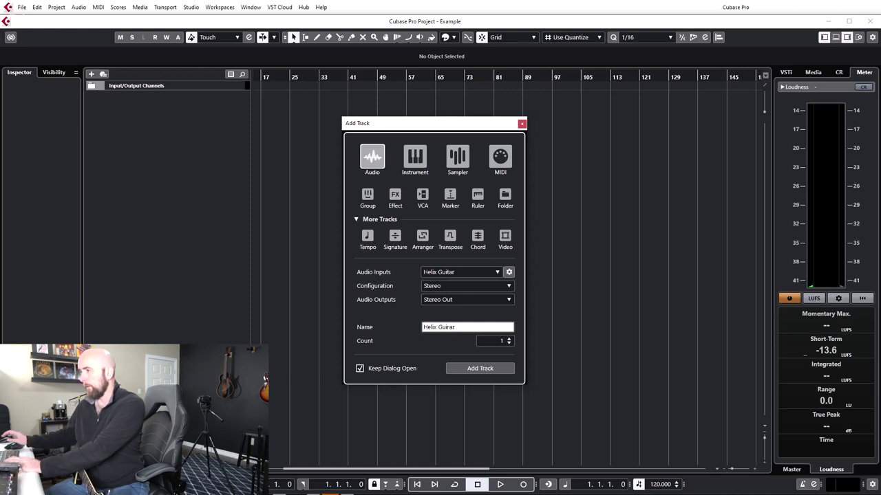
key("BackSpace")
key("BackSpace")
key("BackSpace")
key("BackSpace")
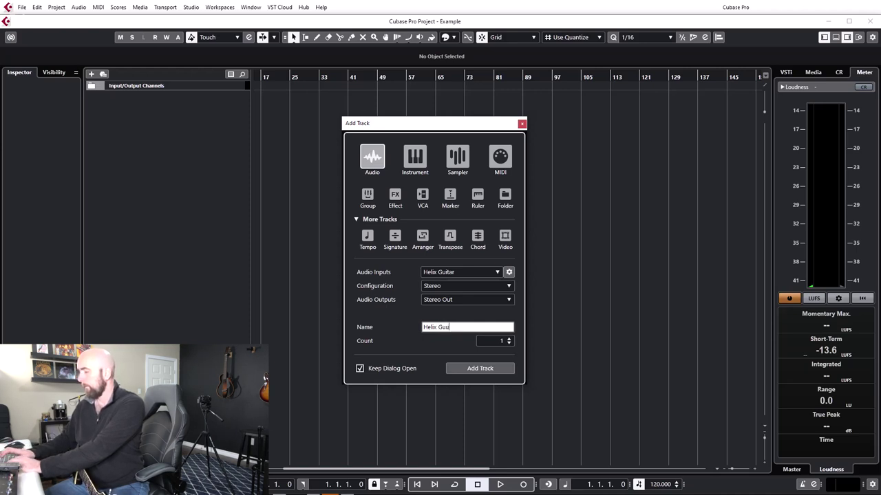
type("itar")
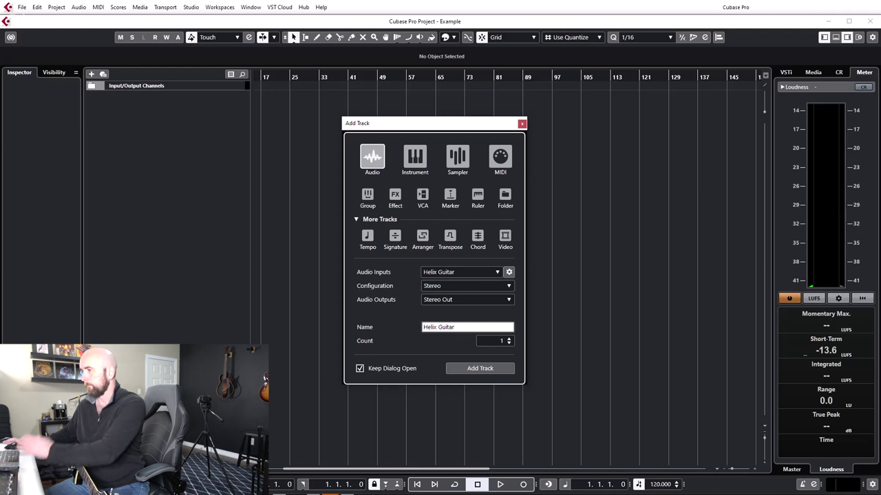
left_click(476, 368)
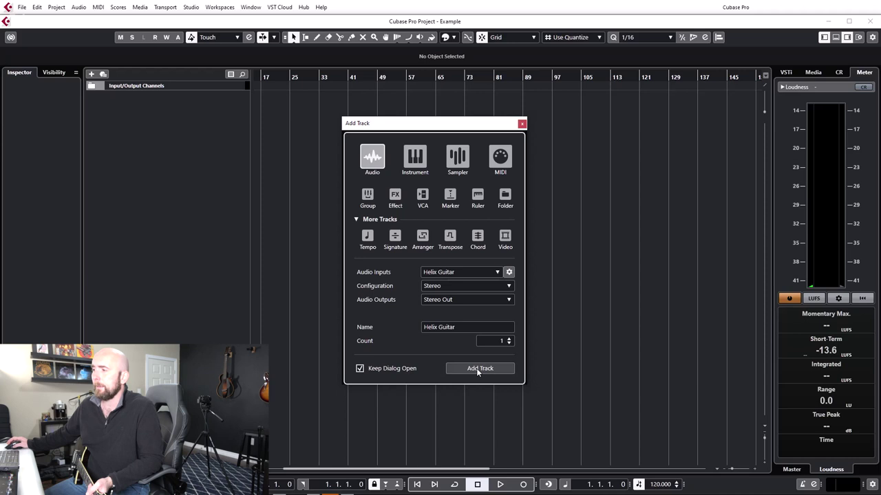
left_click(476, 368)
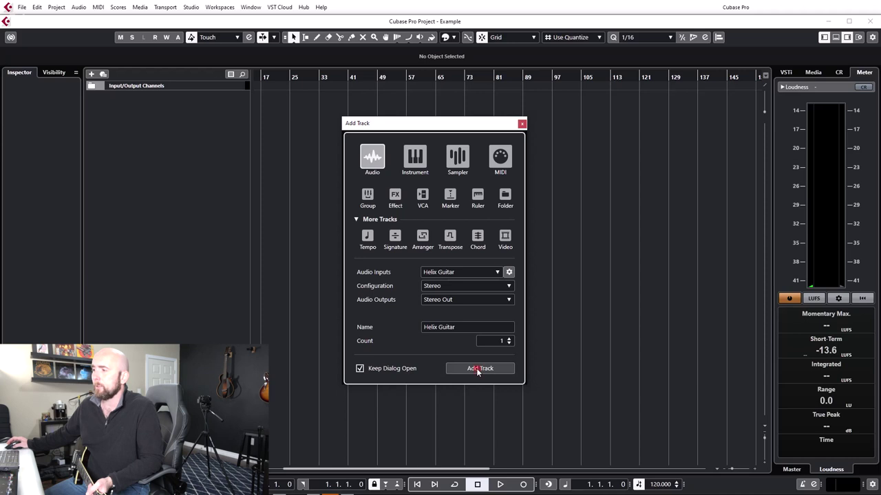
Step: Add a mono audio track named Helix Guitar DI that uses the Helix Guitar DI input bus, and close the dialog
left_click(479, 273)
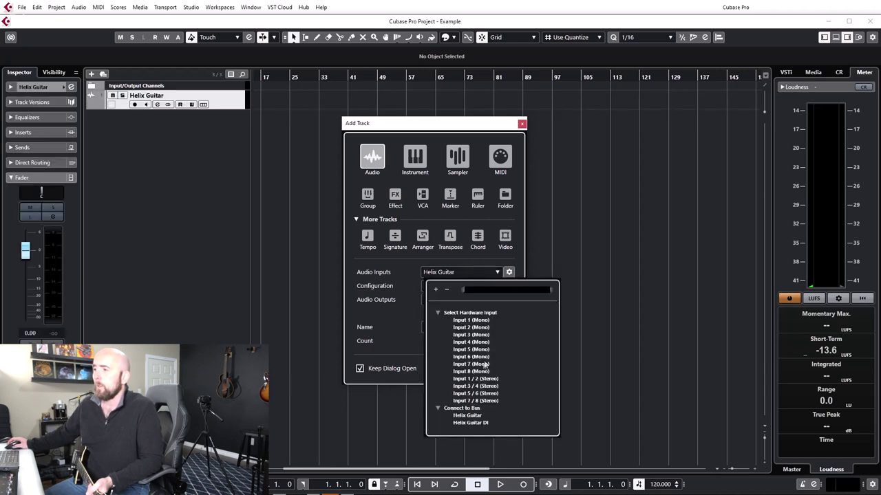
left_click(470, 423)
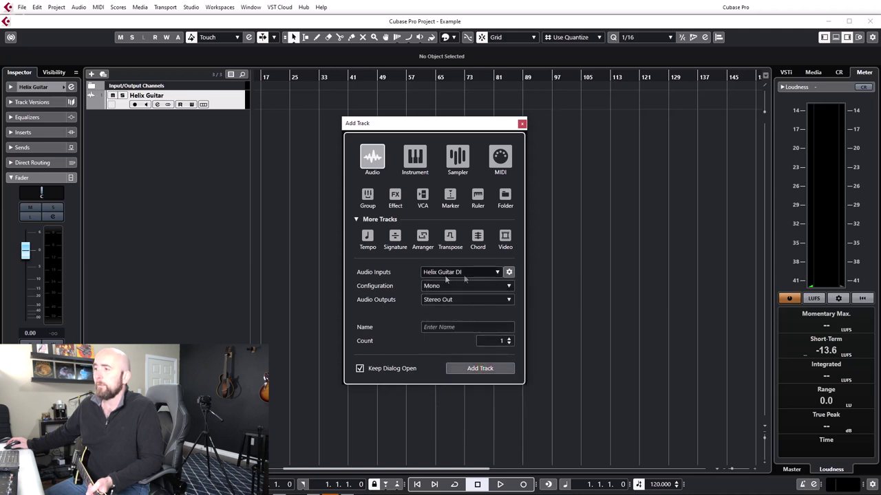
left_click(460, 273)
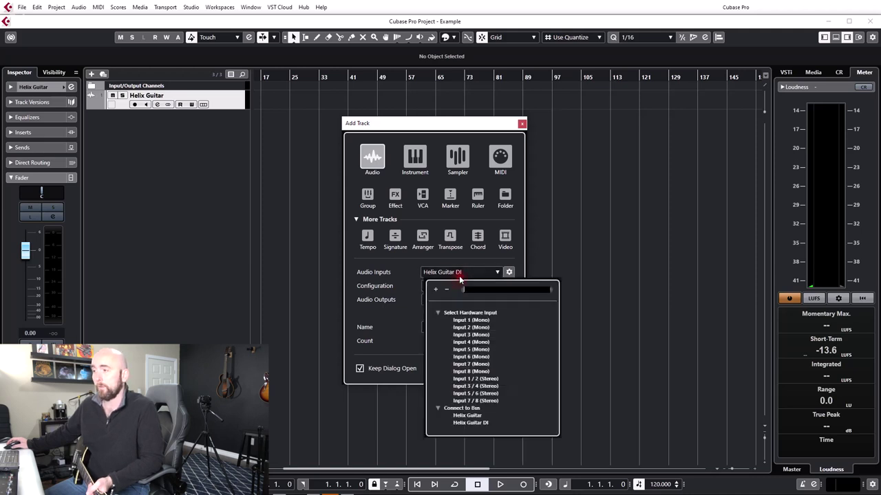
left_click(453, 289)
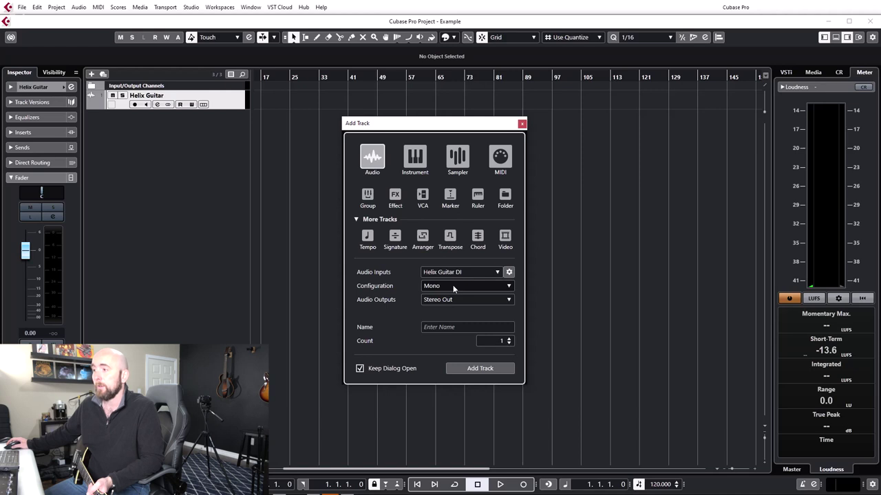
left_click(454, 326)
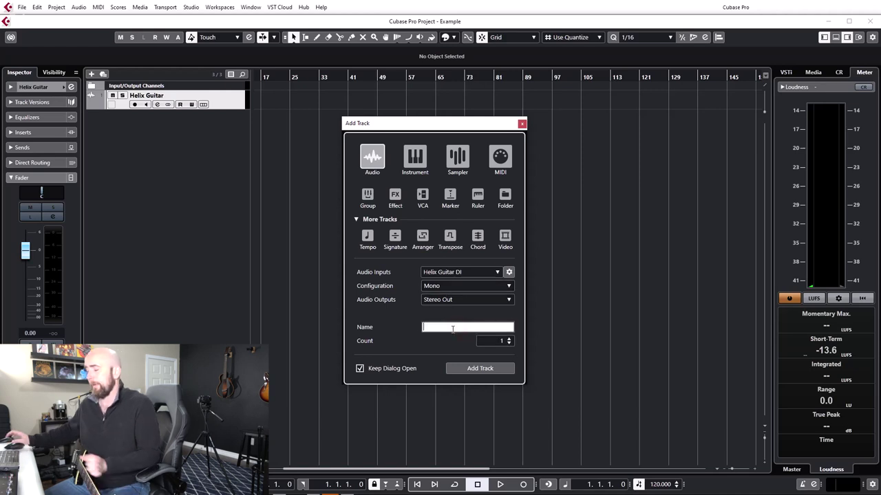
type("Hel")
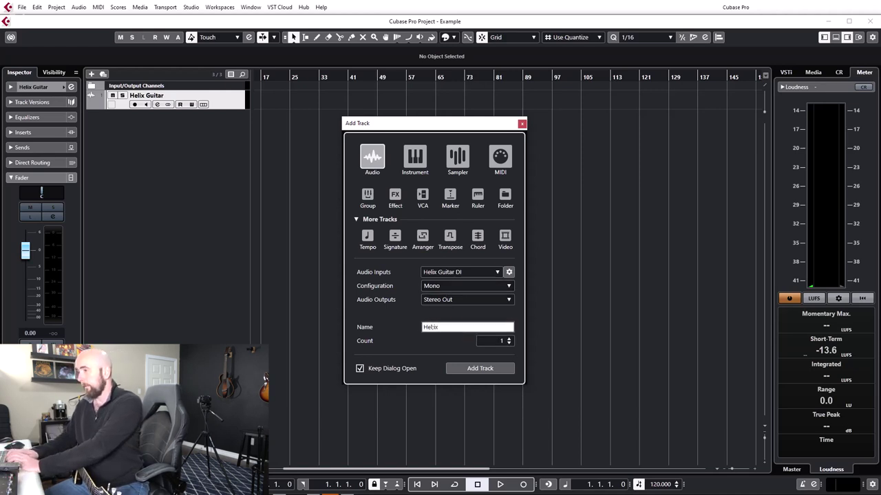
type("ix Gui")
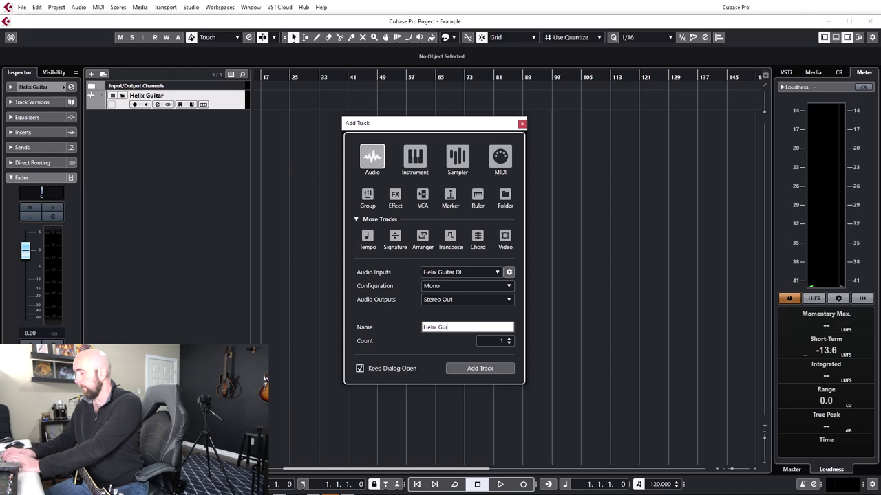
type("tar DI")
key("Return")
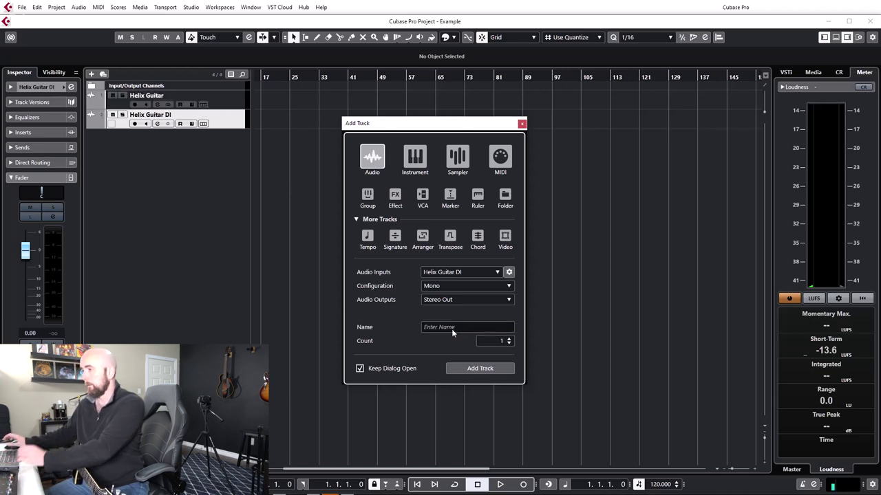
left_click(521, 124)
Step: Increase the height of the Helix Guitar and Helix Guitar DI tracks and arm both for recording
left_click_drag(221, 109, 226, 220)
left_click(134, 104)
left_click(135, 160)
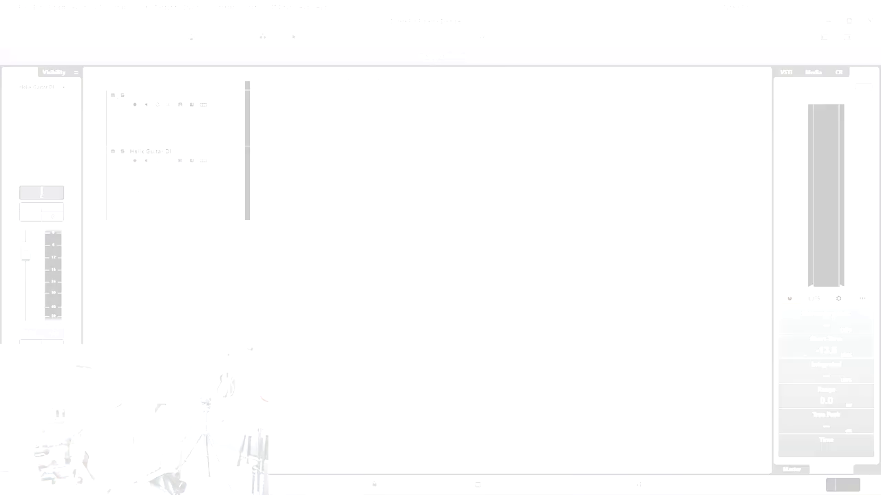
key("KP_Multiply")
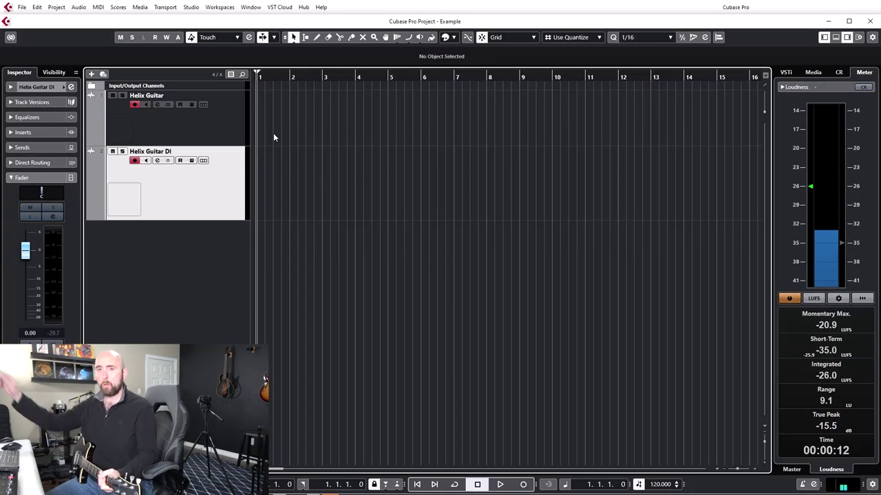
Step: Monitor the Helix Guitar track's input, turn that monitoring off, and toggle input monitoring for the Helix Guitar DI track
left_click(147, 105)
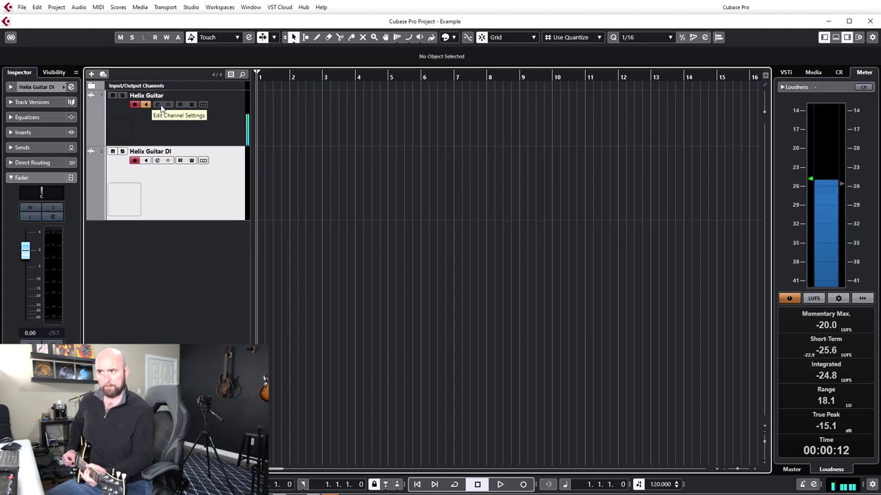
left_click(138, 104)
left_click(157, 104)
left_click(146, 160)
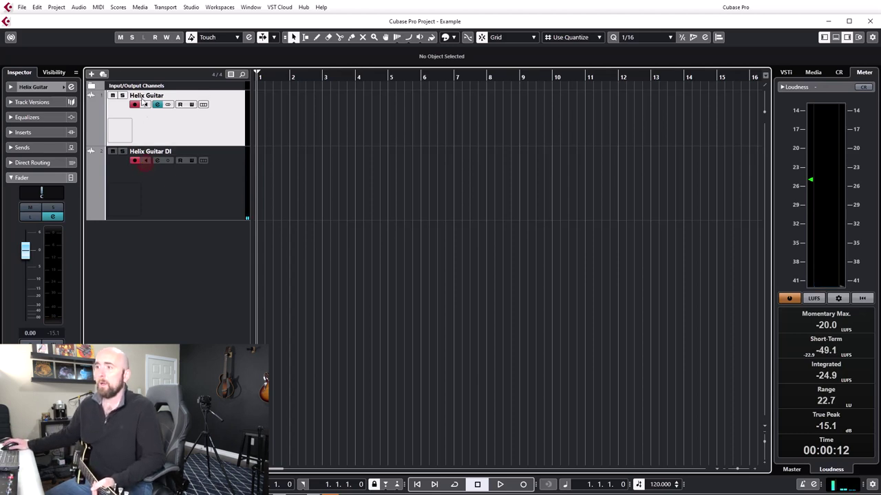
Step: Record a test take on the Helix Guitar and Helix Guitar DI tracks, and play part of it back
key("KP_Multiply")
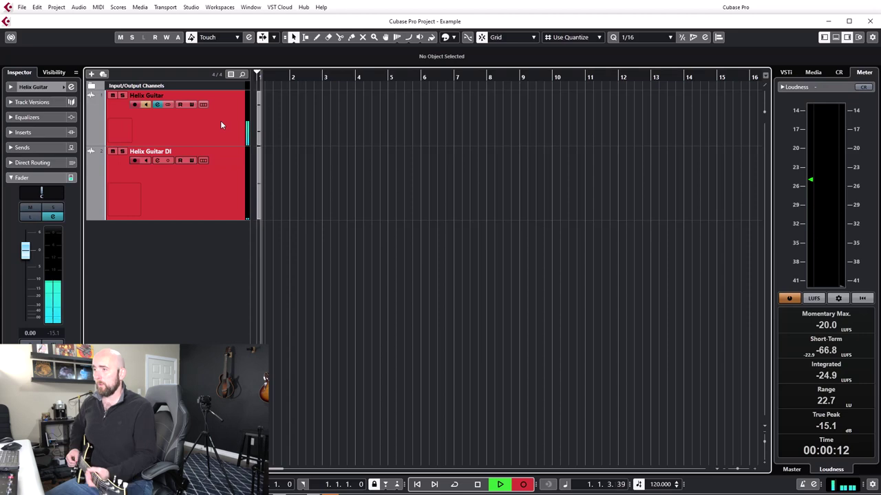
key("space")
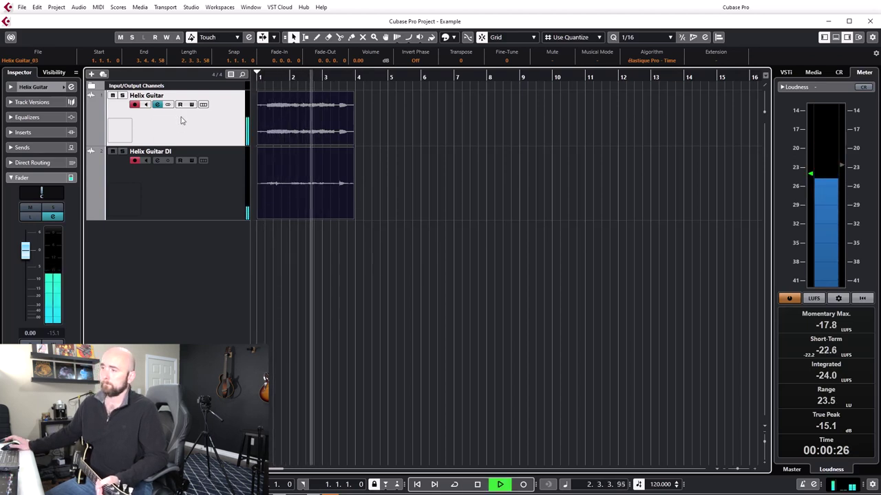
key("space")
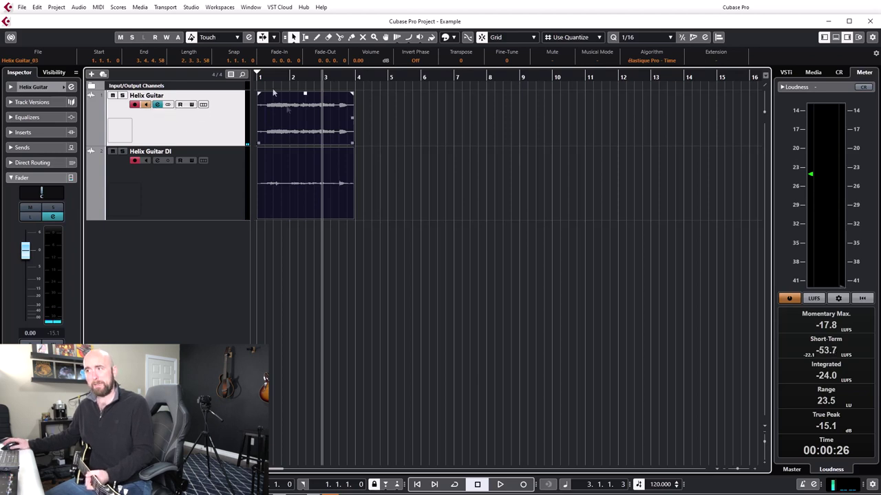
Step: Solo the Helix Guitar DI track and play its recorded take from near the beginning
left_click(114, 153)
left_click(115, 154)
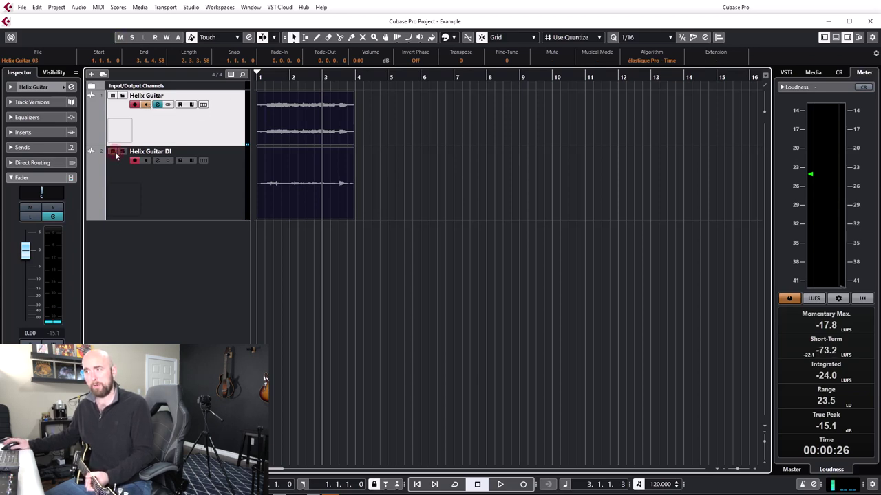
left_click(122, 151)
left_click_drag(268, 77, 260, 90)
key("space")
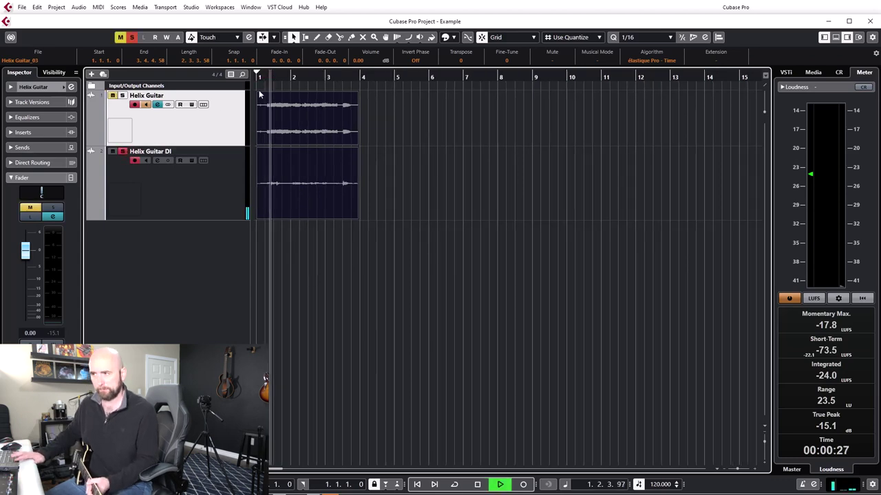
key("space")
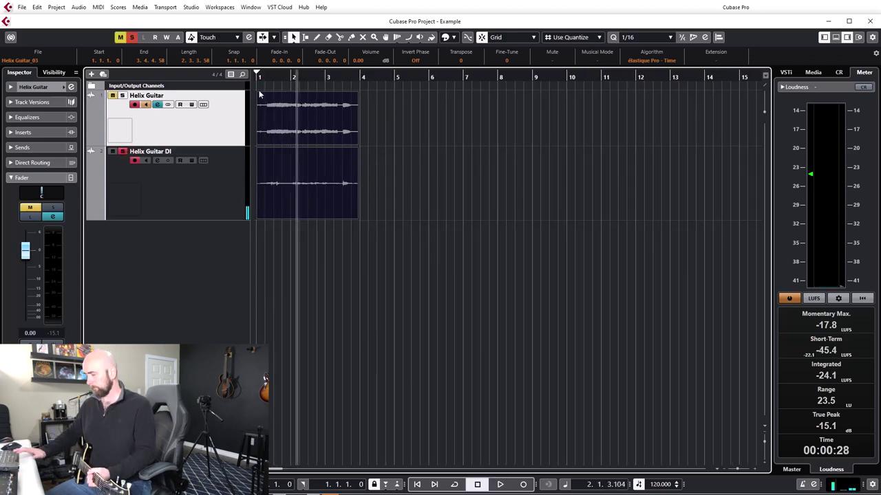
Step: Unsolo the Helix Guitar DI track, mute it, and play back the Helix Guitar take with its input monitoring off
left_click(123, 152)
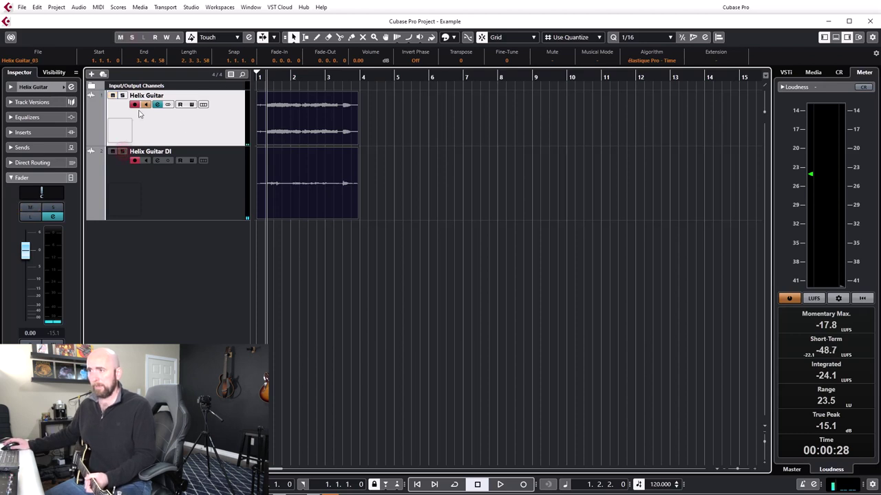
key("space")
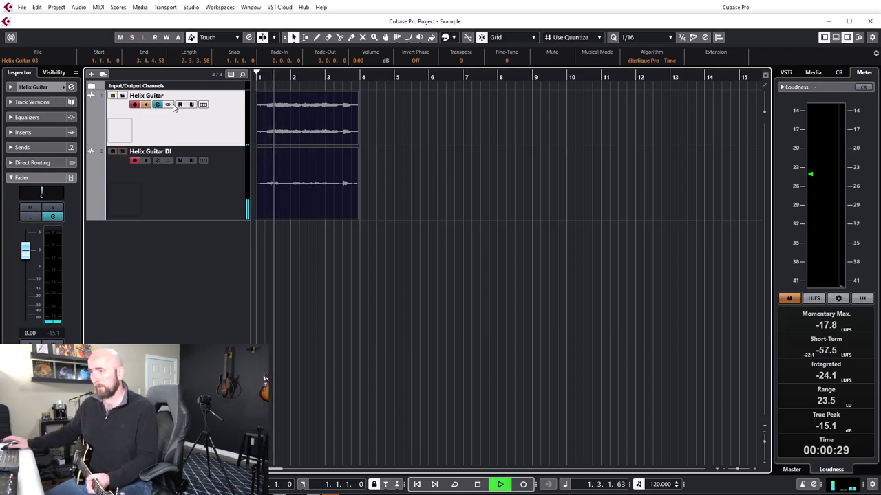
left_click(113, 151)
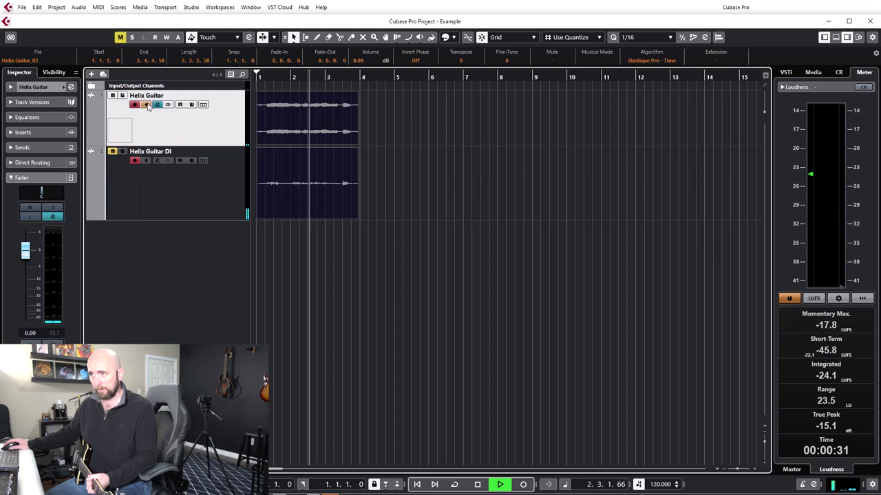
key("space")
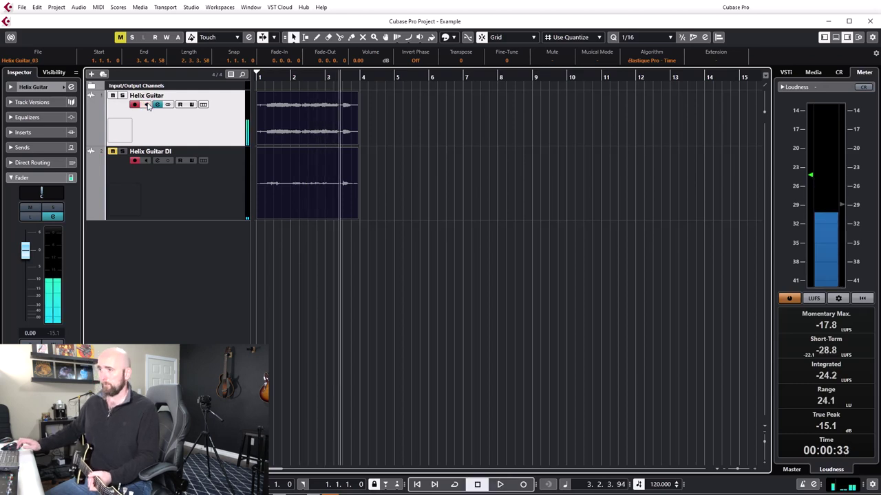
Step: Set Auto Monitoring in the VST preferences to Tapemachine Style and apply it
left_click(25, 7)
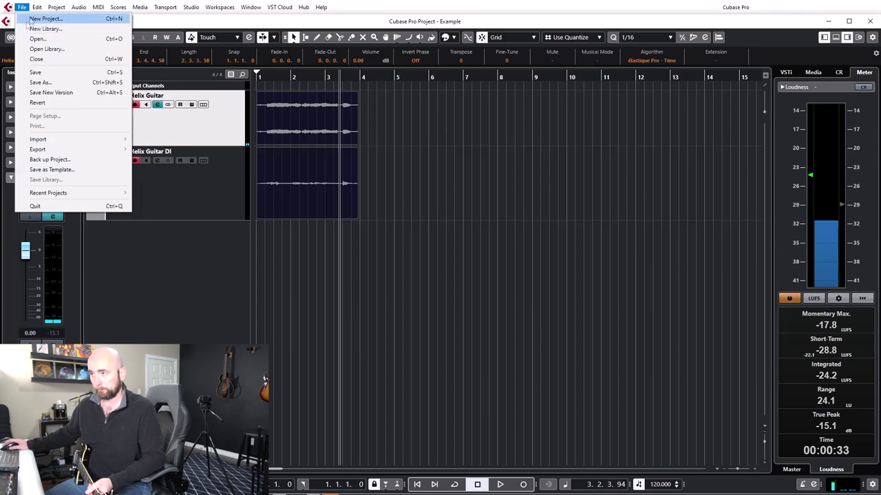
mouse_move(37, 7)
left_click(55, 348)
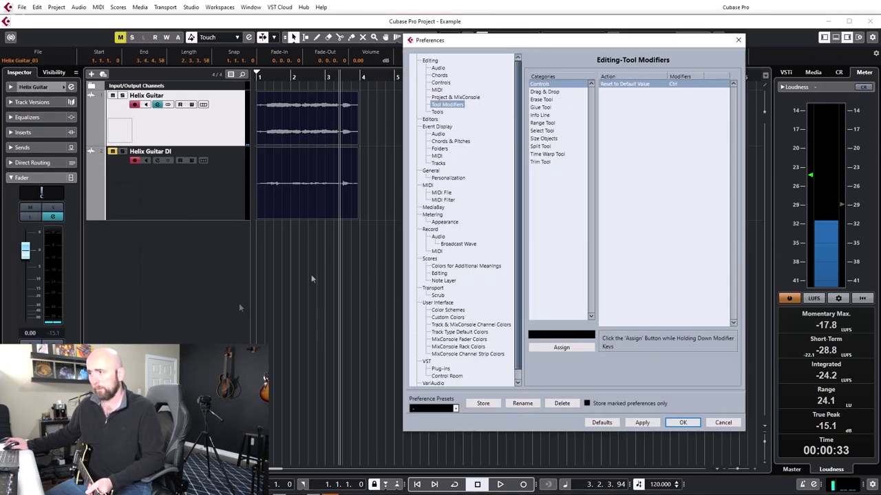
left_click(423, 362)
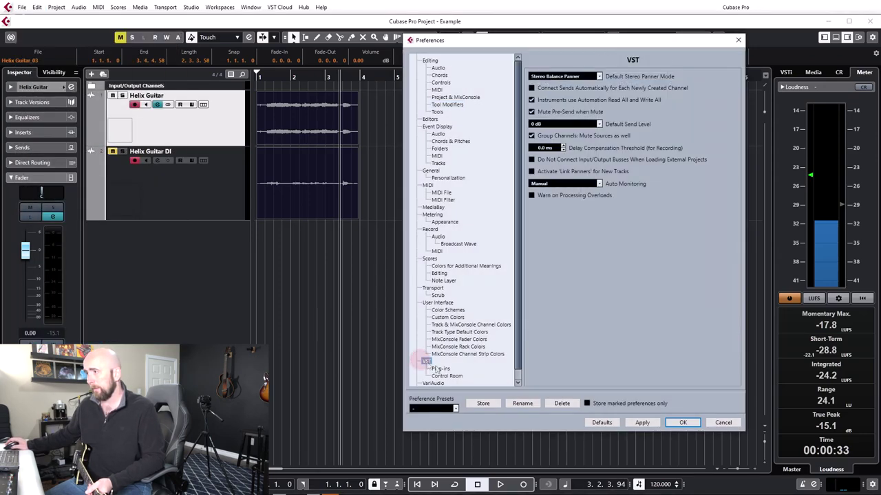
left_click(598, 184)
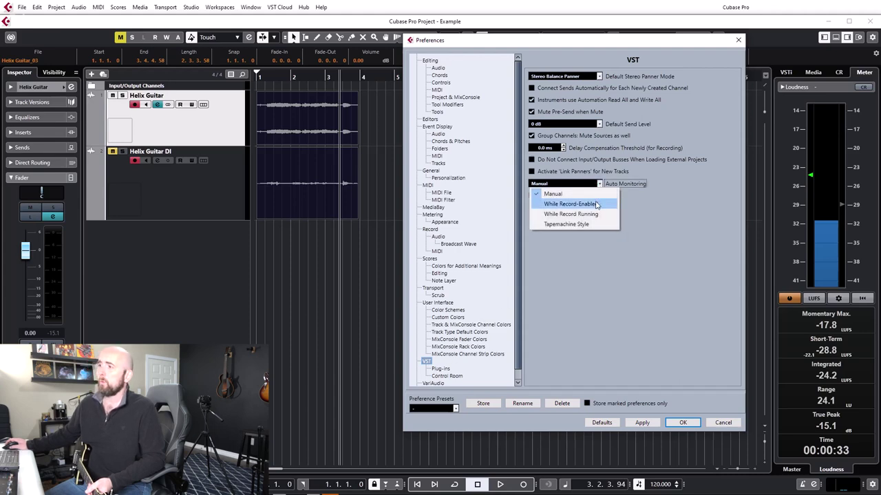
left_click(591, 225)
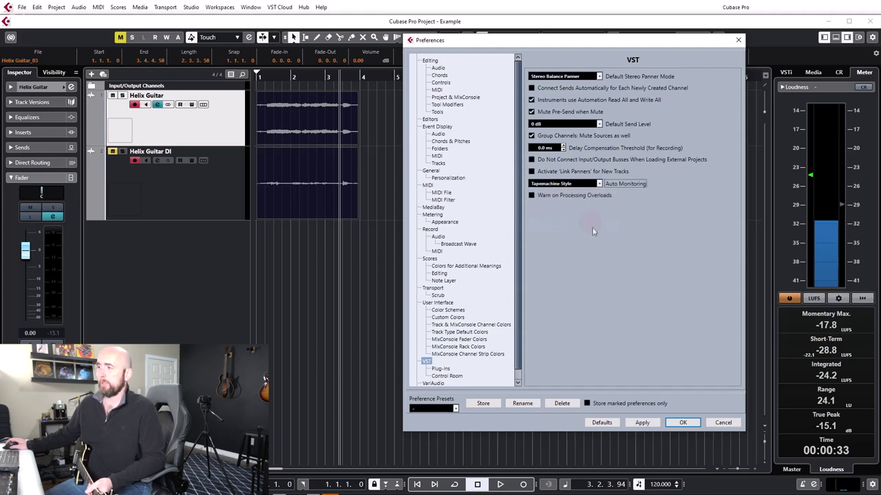
left_click(642, 422)
left_click(682, 423)
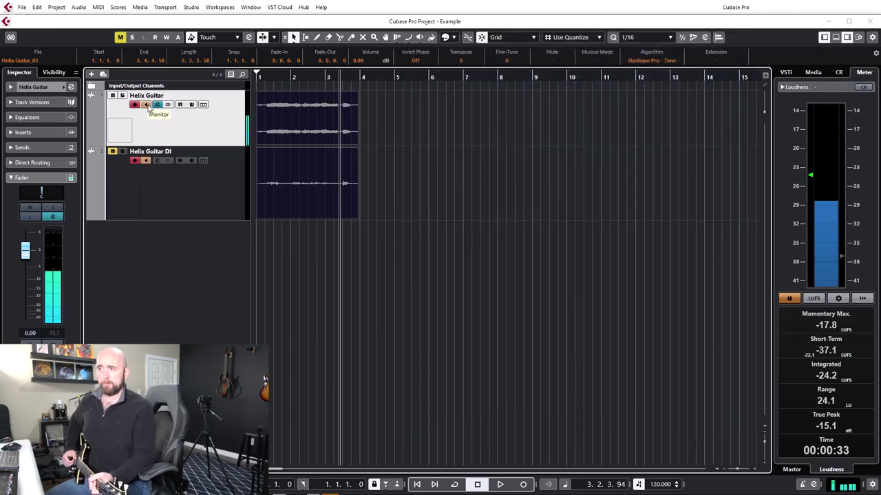
Step: Play the recorded take from the project start to check how input monitoring switches during playback and stop
key("Home")
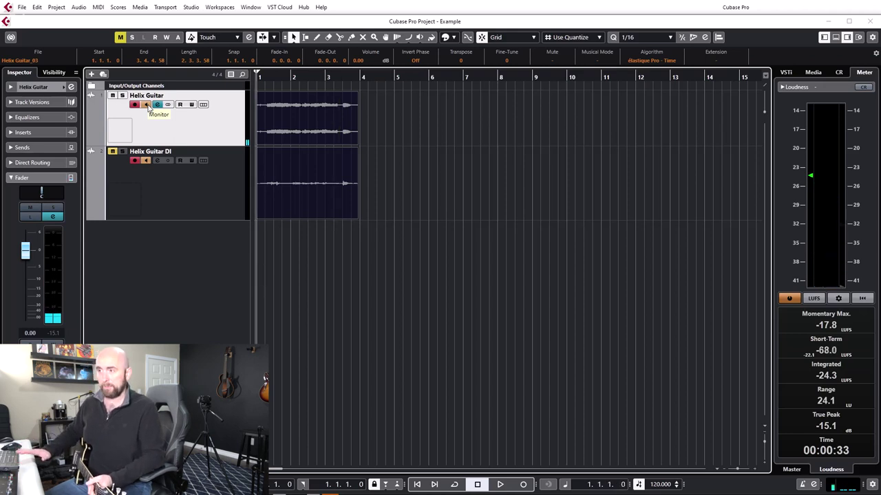
key("space")
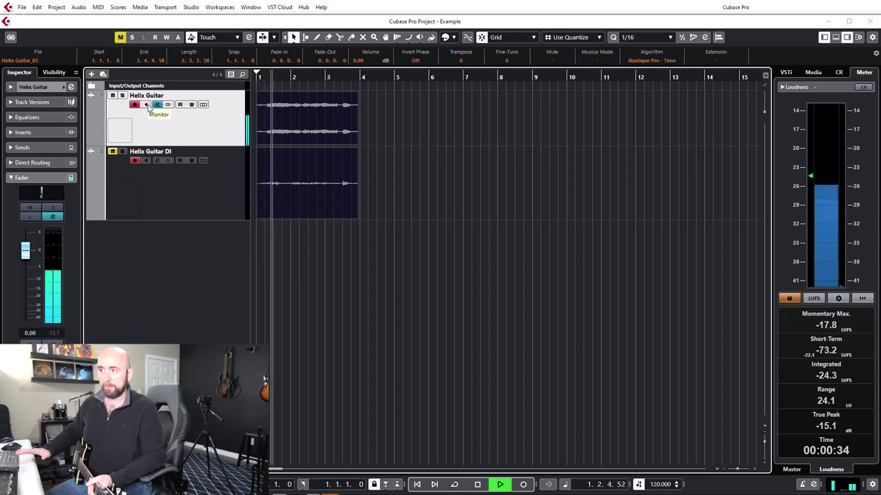
key("space")
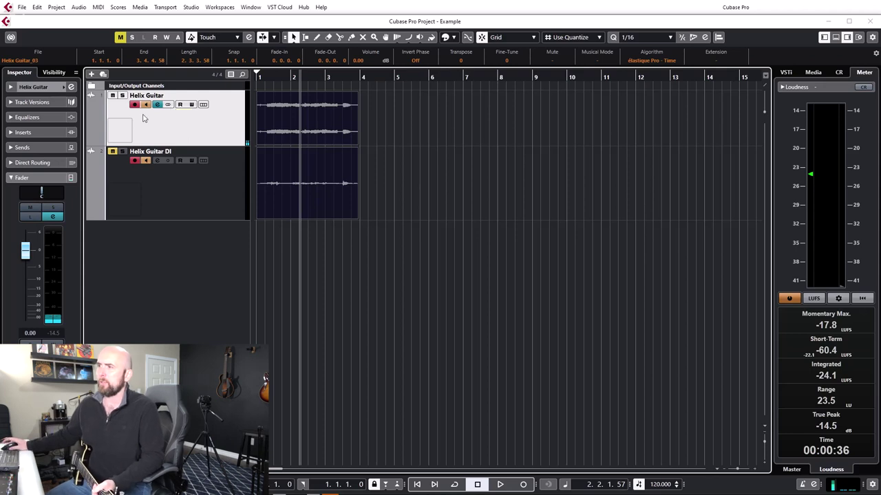
Step: Delete the existing take and record a new one on both armed guitar tracks
left_click(114, 164)
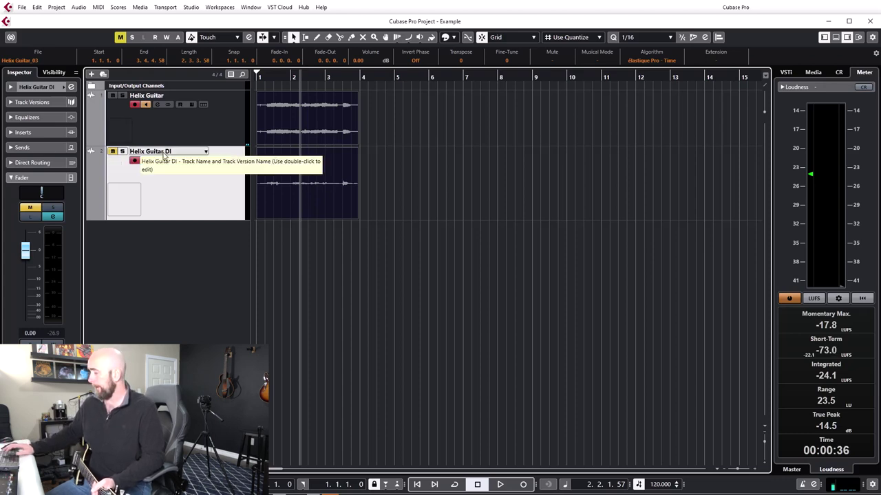
key("Delete")
key("KP_Multiply")
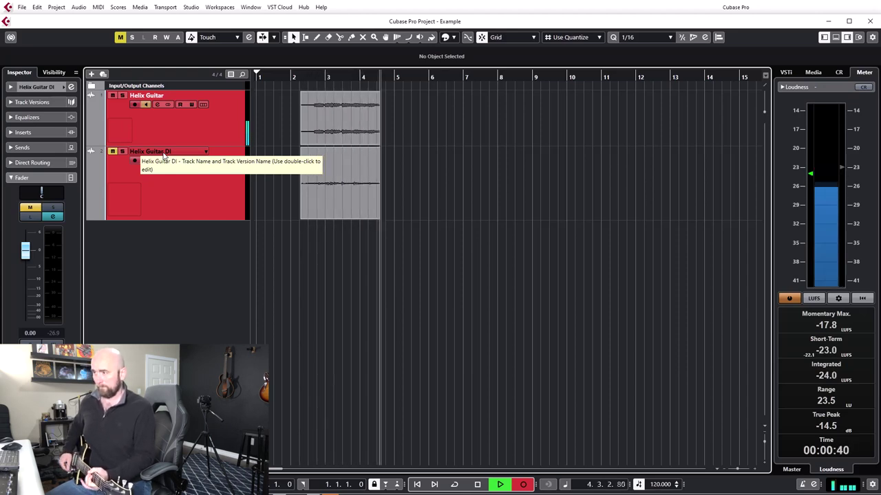
key("space")
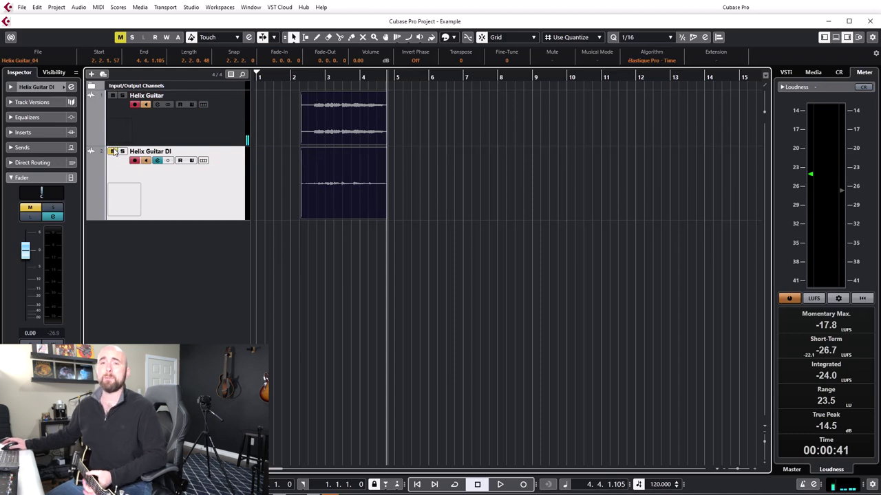
Step: Delete the recorded events on both guitar tracks and return the cursor to the project start
left_click(113, 152)
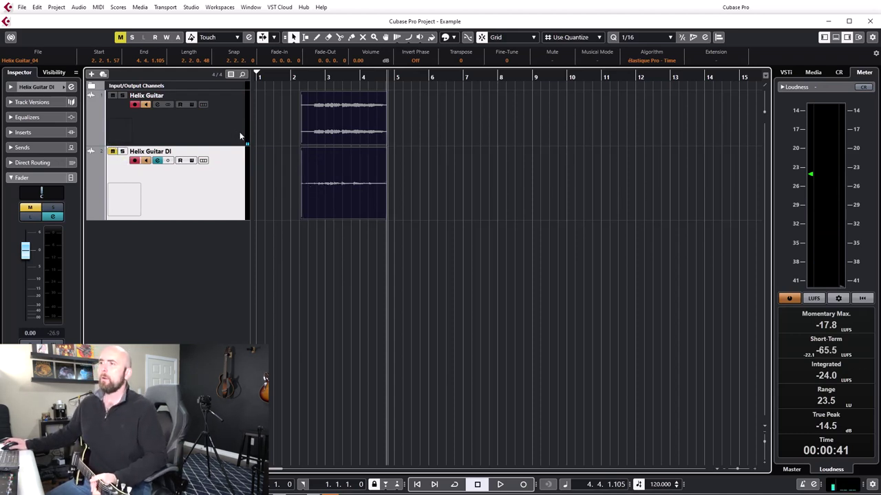
left_click_drag(416, 134, 380, 190)
key("Delete")
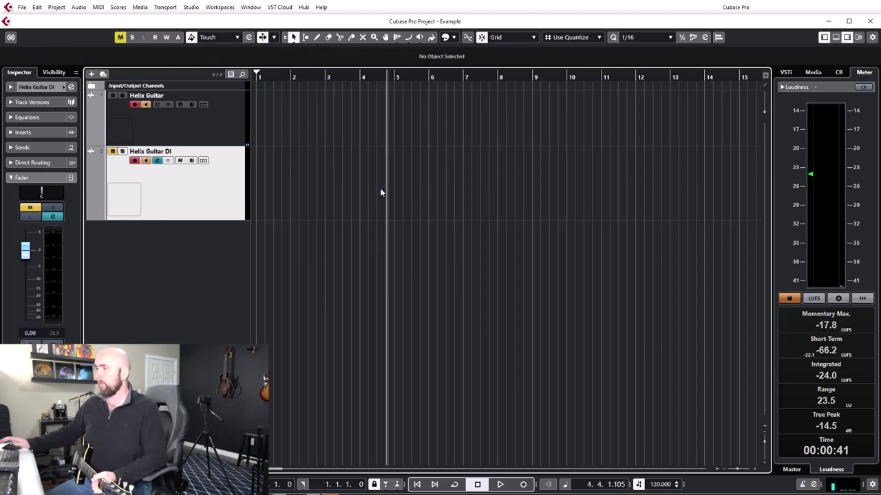
key("Home")
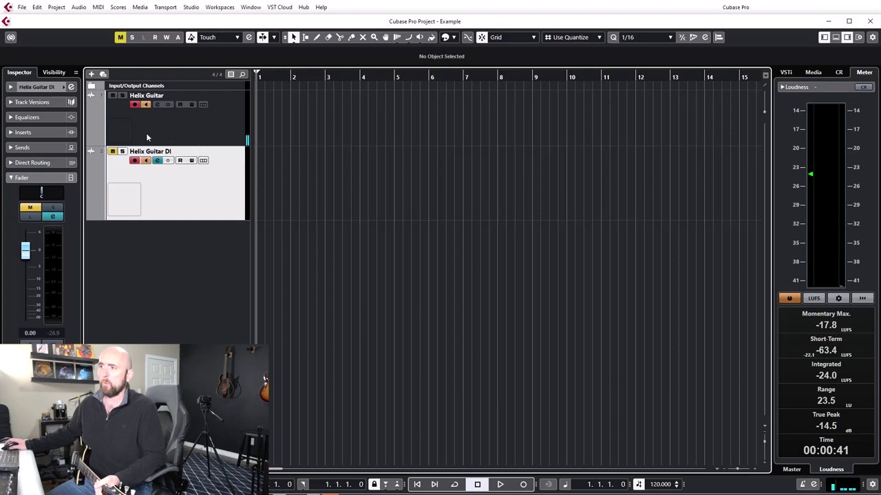
Step: Set Auto Monitoring in the VST preferences back to Manual
left_click(36, 8)
left_click(51, 324)
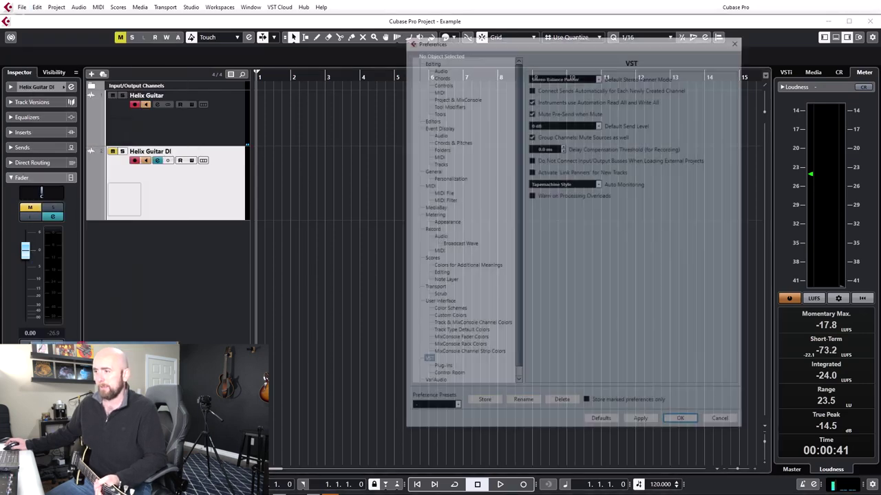
left_click(563, 184)
left_click(550, 192)
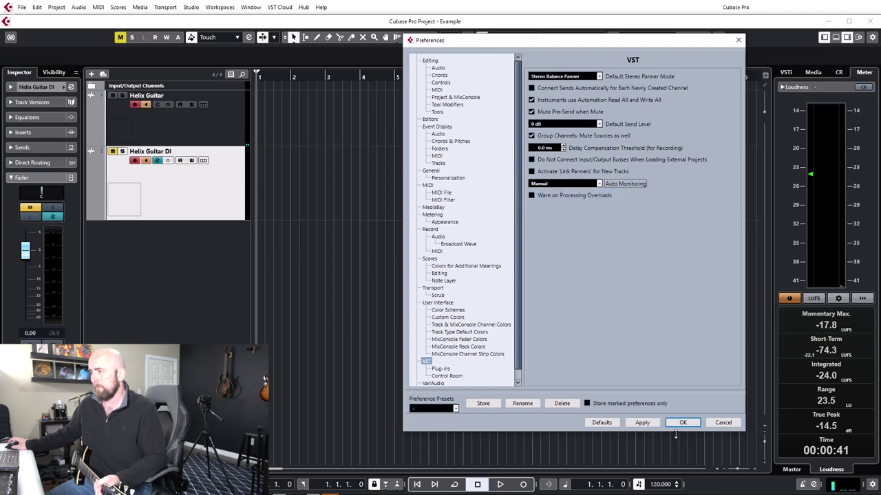
left_click(683, 423)
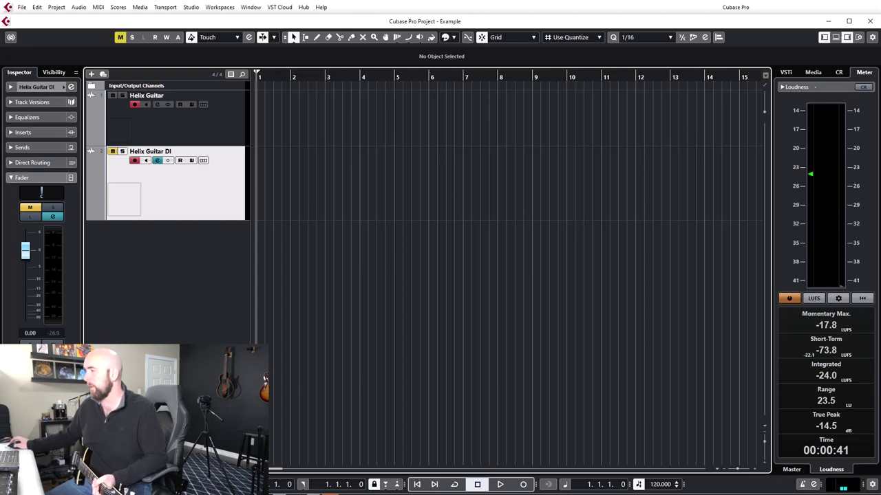
Step: In HX Edit, change preset 05B's first path output to Multi Output, and return to the Cubase project
key("alt+Tab")
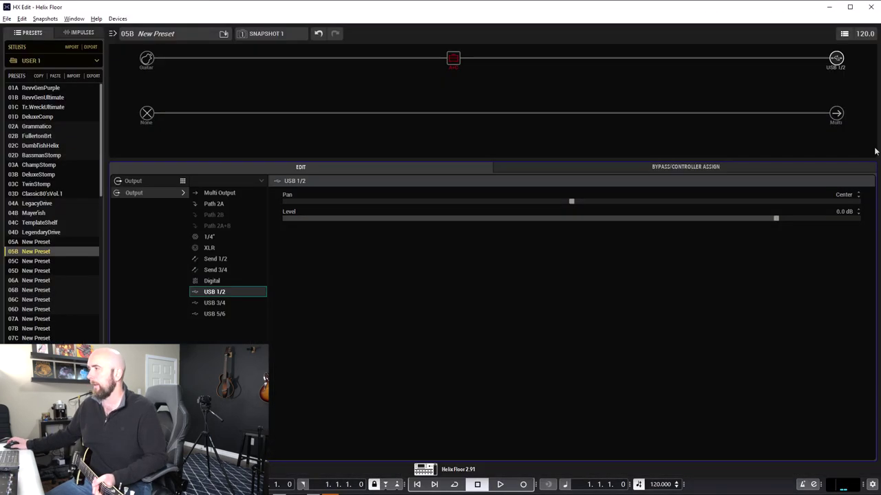
left_click(840, 64)
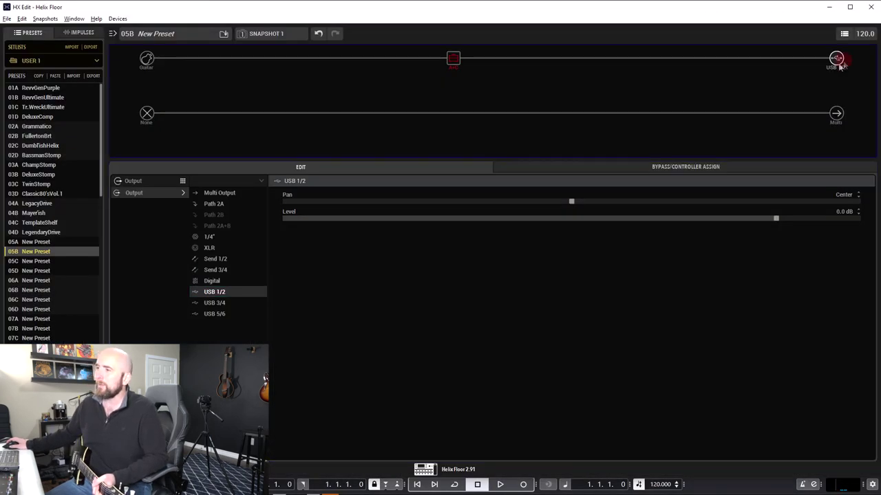
left_click(219, 193)
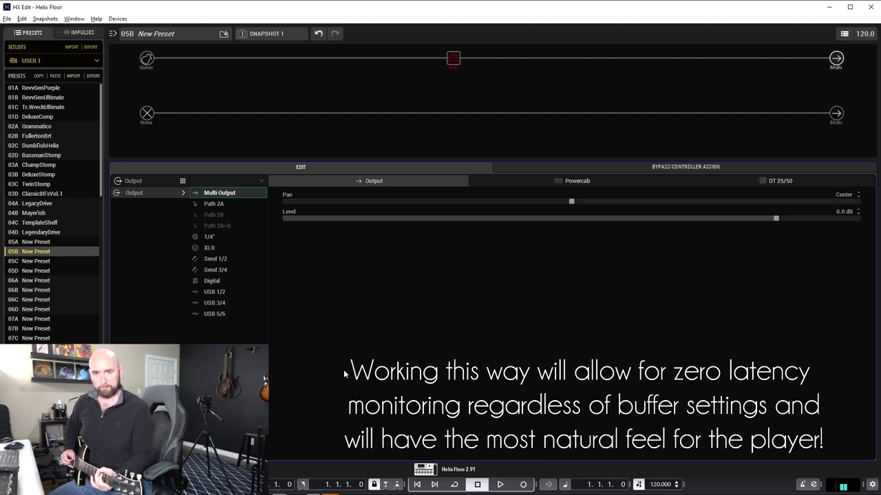
left_click(826, 7)
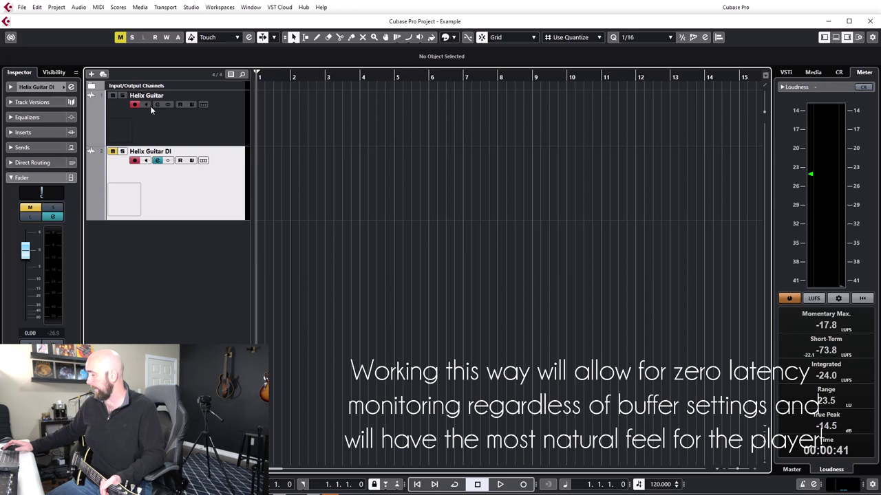
Step: Record a take on both guitar tracks with input monitoring off, and play it back
key("KP_Multiply")
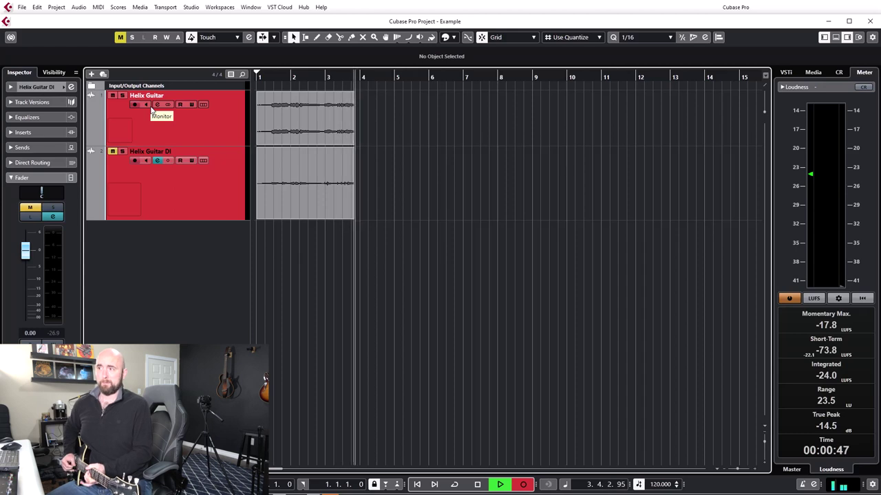
key("space")
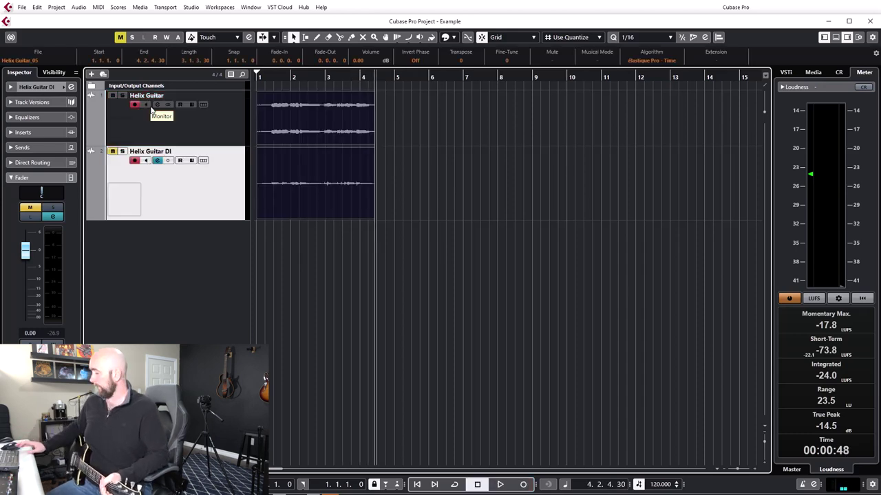
key("space")
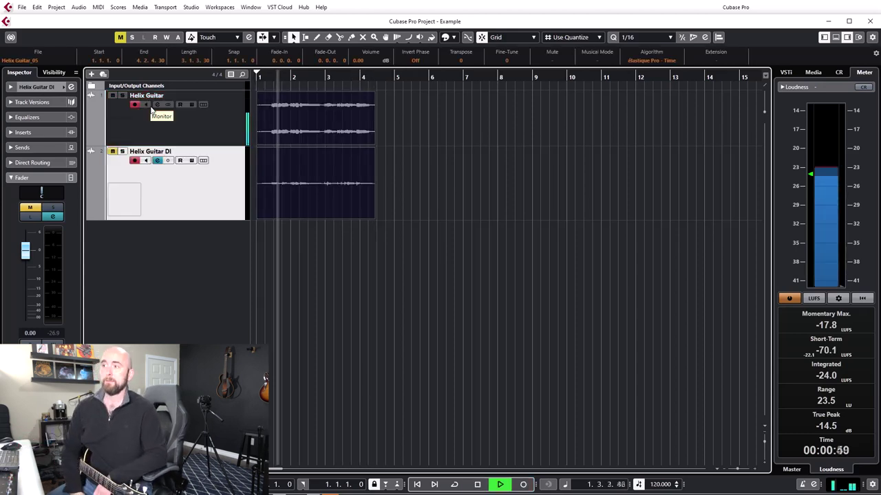
Step: Stop playback and undo the recorded takes on both guitar tracks
key("space")
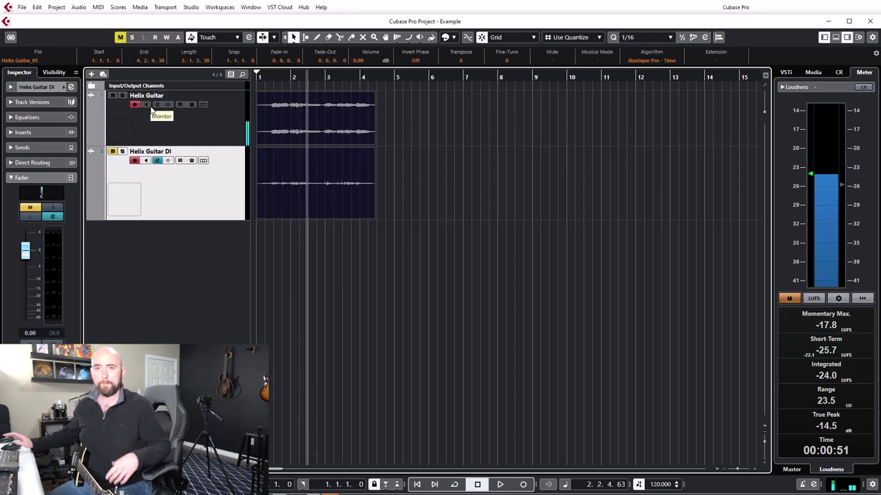
key("ctrl+z")
key("ctrl+shift+z")
key("ctrl+z")
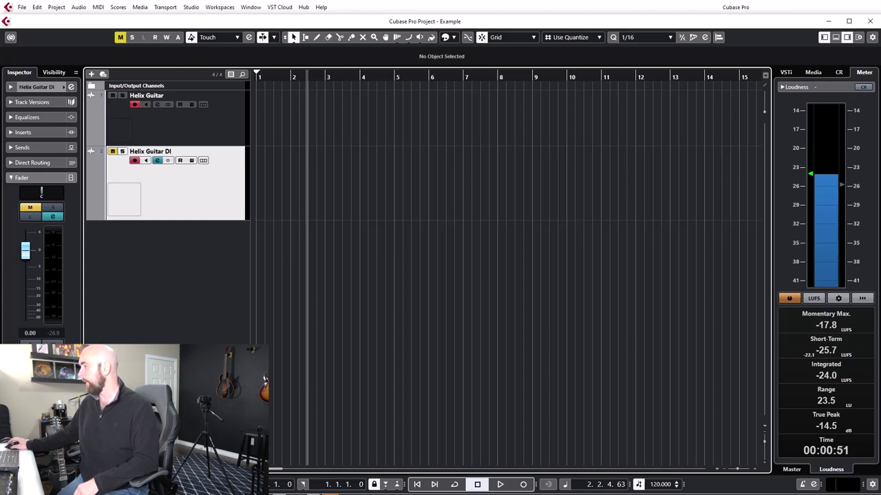
Step: Switch to HX Edit and set preset 05B's first path output to USB 1/2
key("alt+Tab")
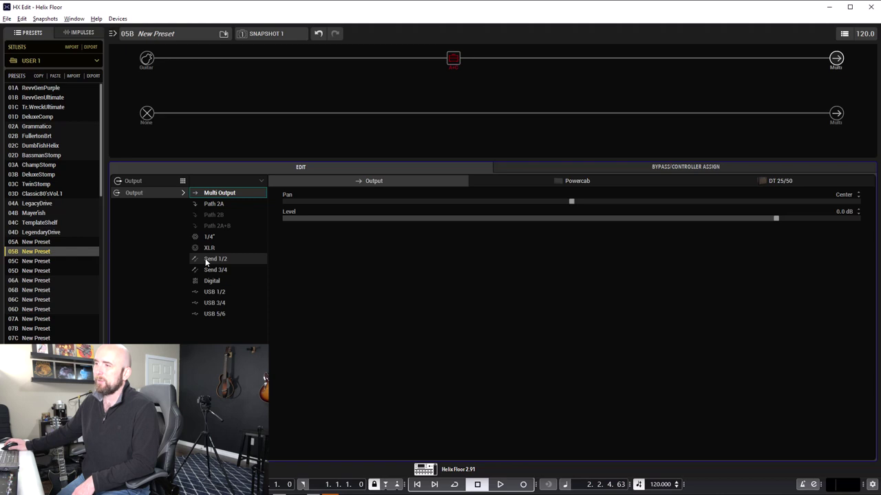
left_click(216, 291)
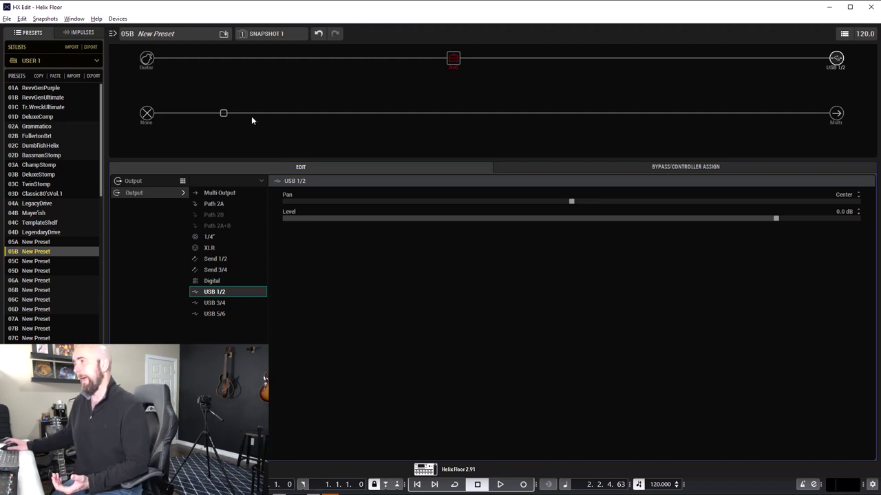
left_click_drag(223, 113, 223, 58)
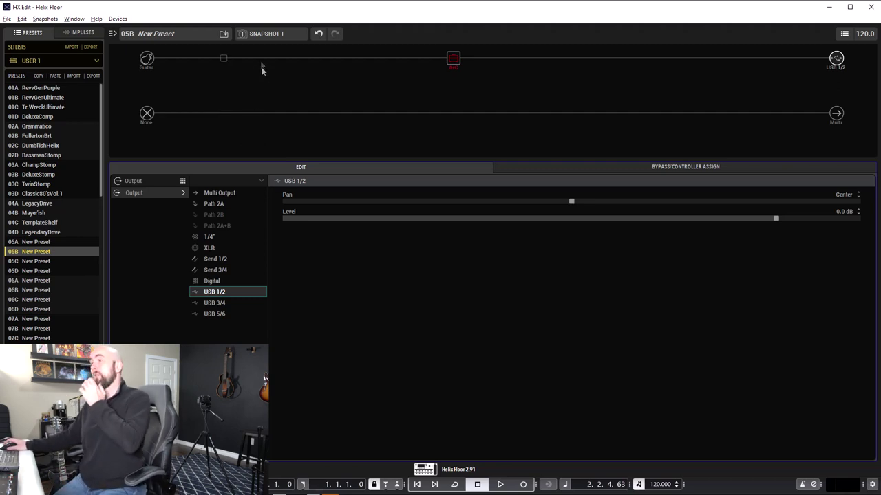
Step: Add a mono Gain block near the start of the first path and move it down onto a parallel branch
left_click(223, 58)
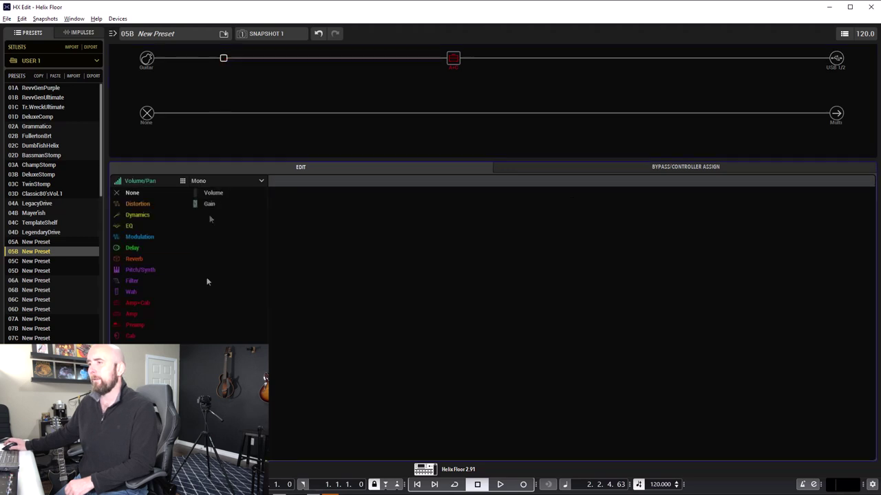
left_click(209, 204)
left_click_drag(224, 59, 223, 86)
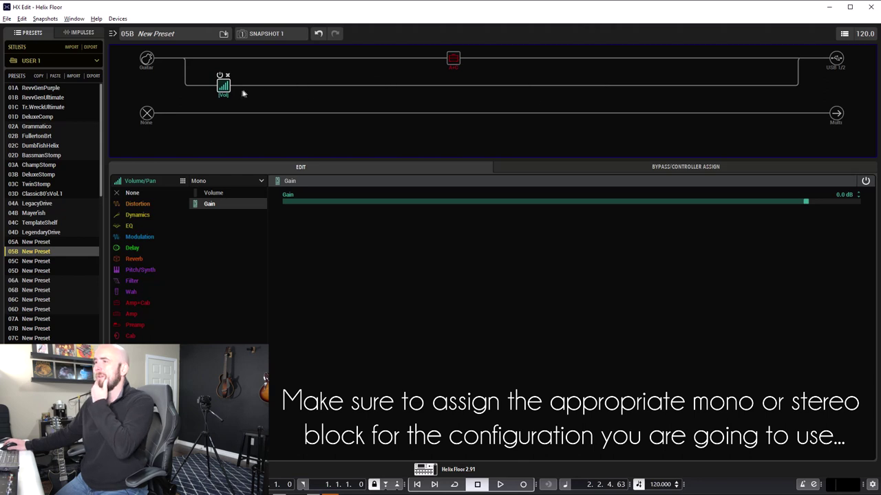
Step: Detach the Gain branch's split and merge points from the first path to give it its own input and output
left_click(185, 59)
left_click_drag(185, 59, 145, 86)
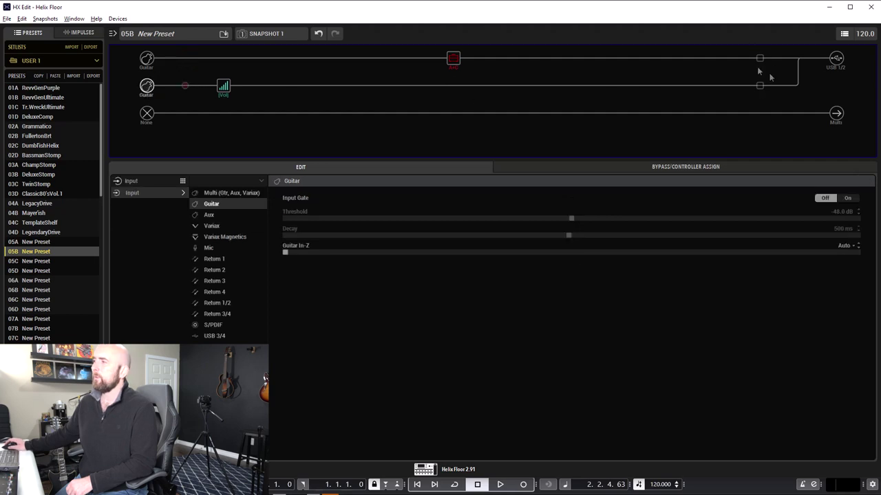
left_click(798, 59)
left_click_drag(797, 59, 797, 84)
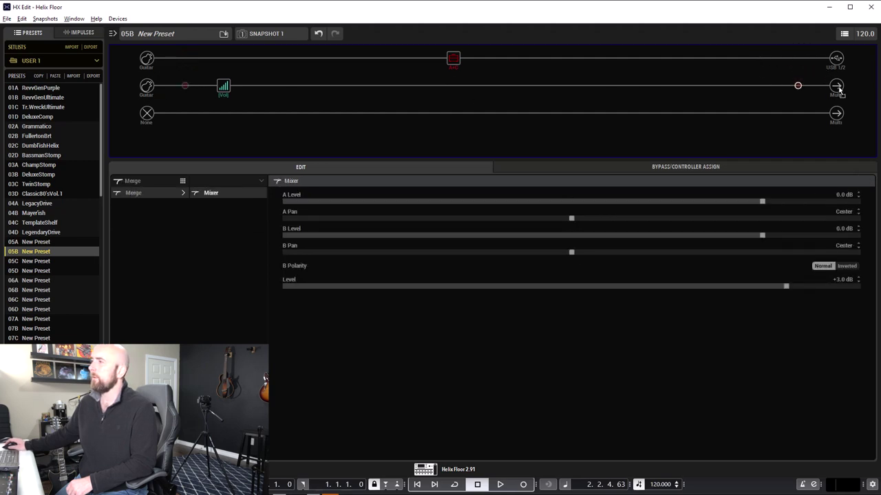
Step: Set the Gain branch's output to USB 3/4 and its input to Return 1/2
left_click(836, 85)
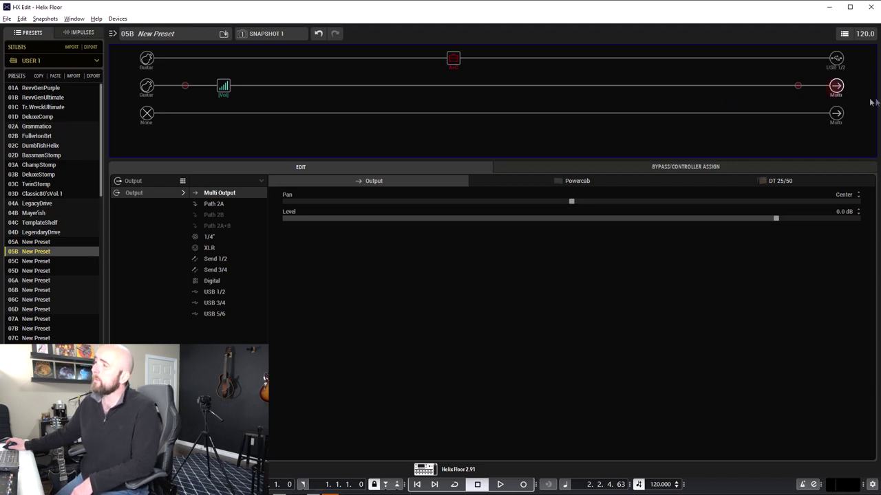
left_click(235, 303)
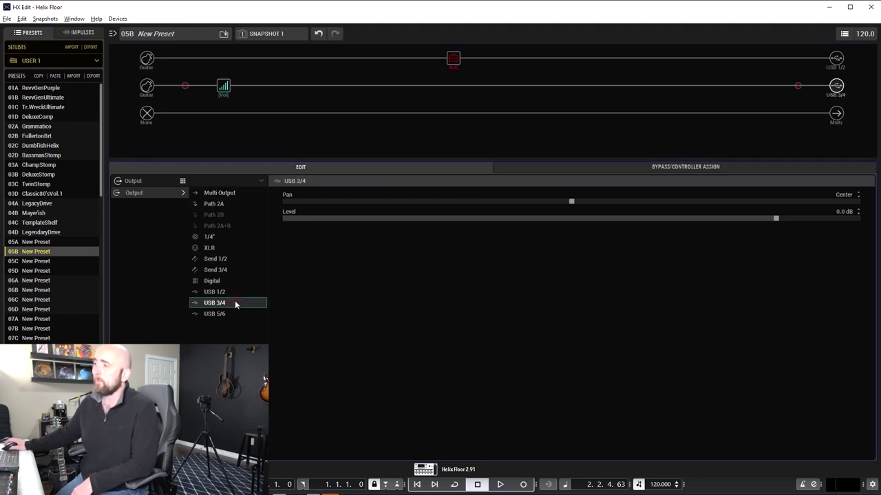
left_click(148, 87)
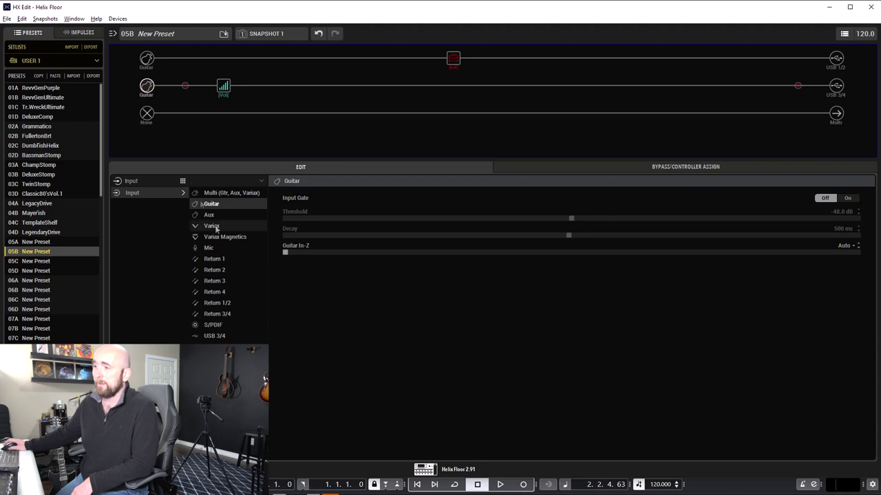
left_click(229, 262)
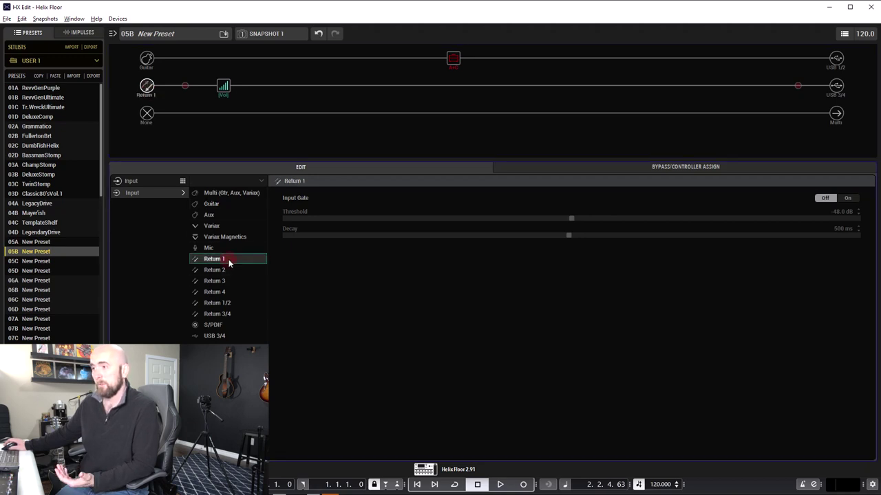
left_click(237, 303)
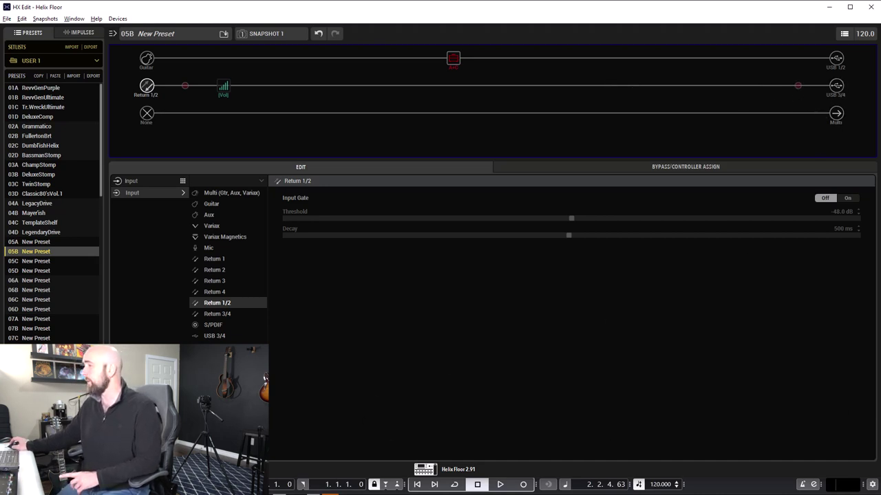
Step: Switch to the Cubase project and add a stereo input bus in Audio Connections
key("alt+Tab")
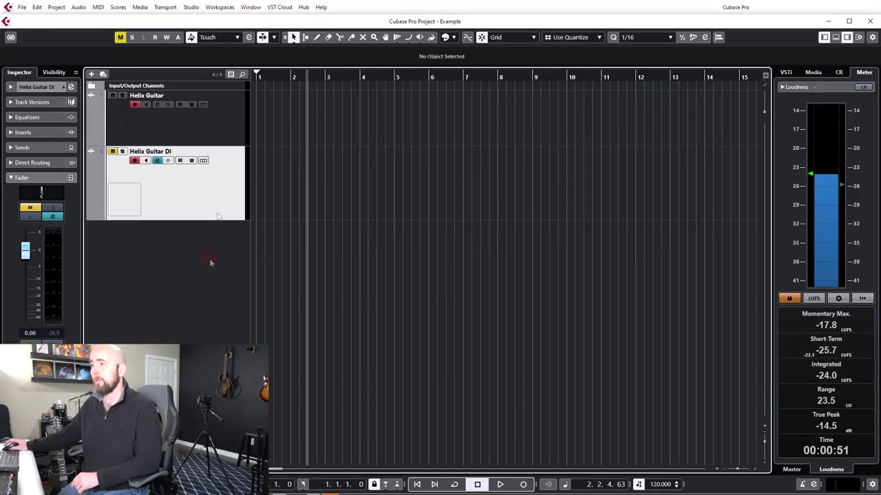
left_click(194, 7)
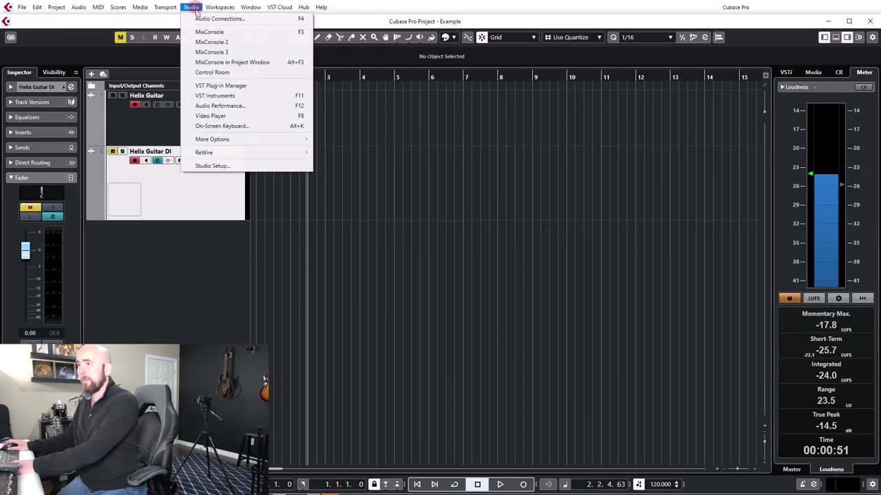
left_click(210, 18)
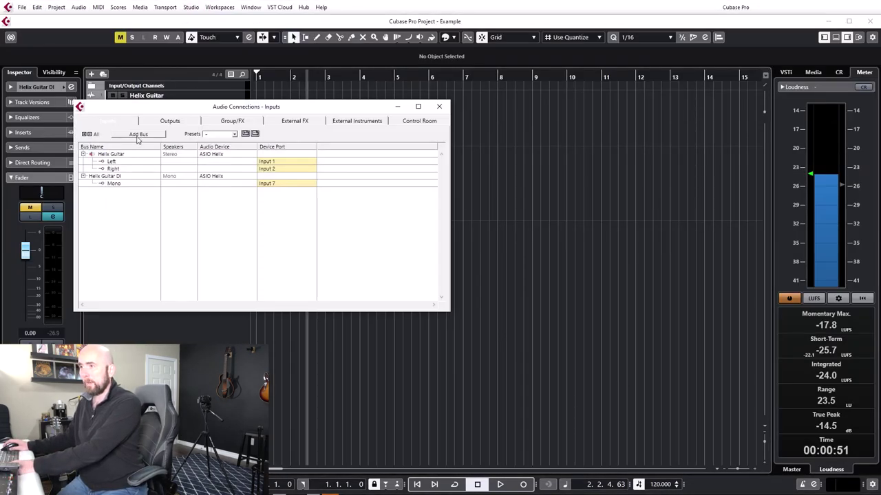
left_click(137, 136)
left_click(497, 241)
left_click(501, 264)
left_click(664, 261)
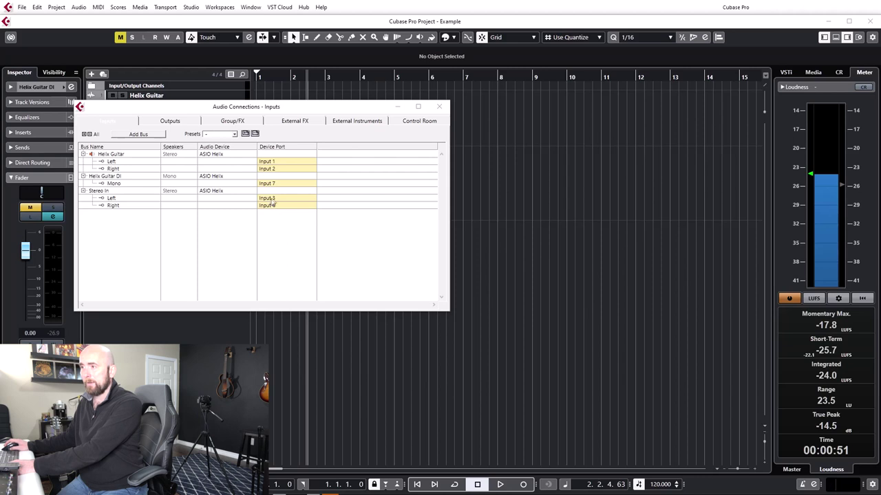
Step: Rename the new stereo input bus as Keyboards and close Audio Connections
double_click(100, 191)
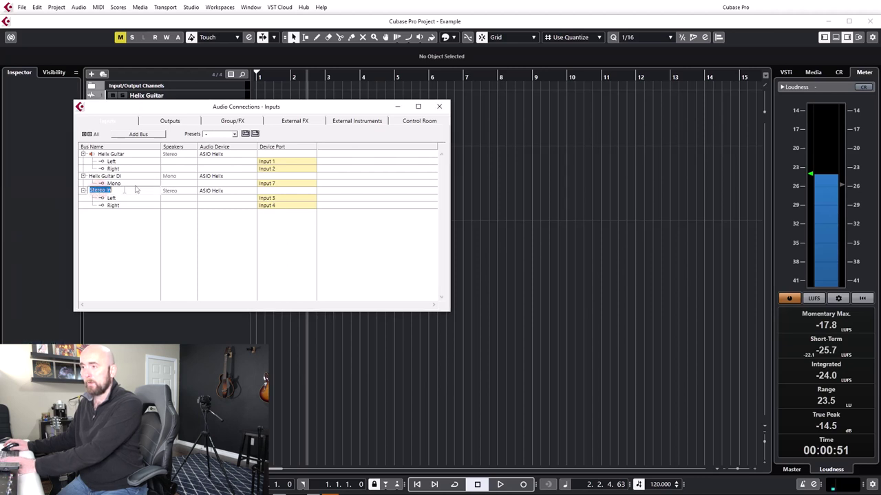
type("Keyboards")
key("Return")
left_click(438, 107)
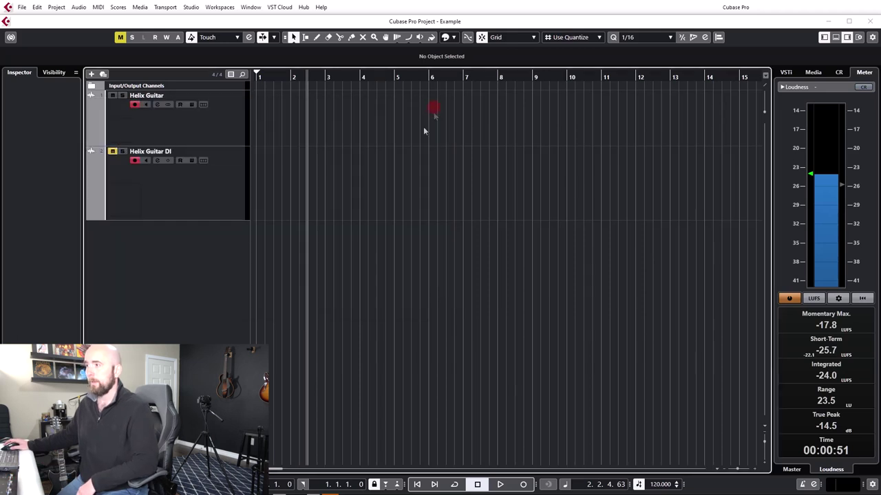
Step: Add an audio track named "keyboards" that takes its input from the Keyboards bus
double_click(192, 278)
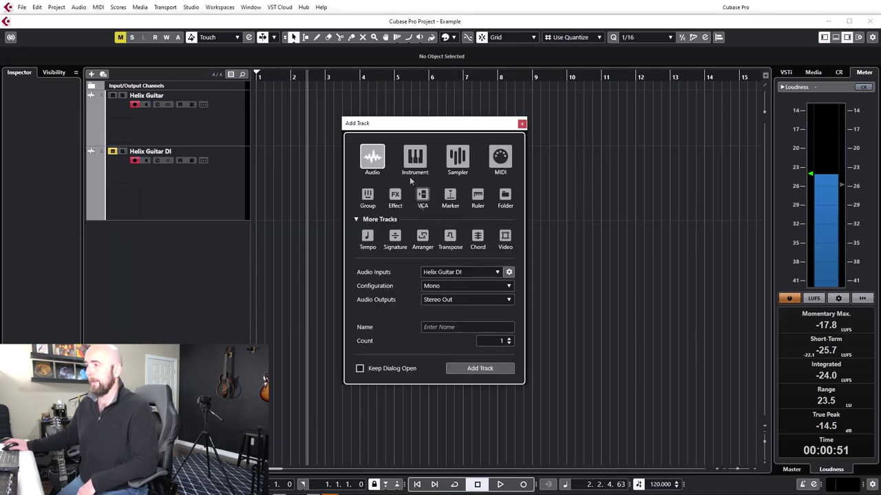
left_click(443, 273)
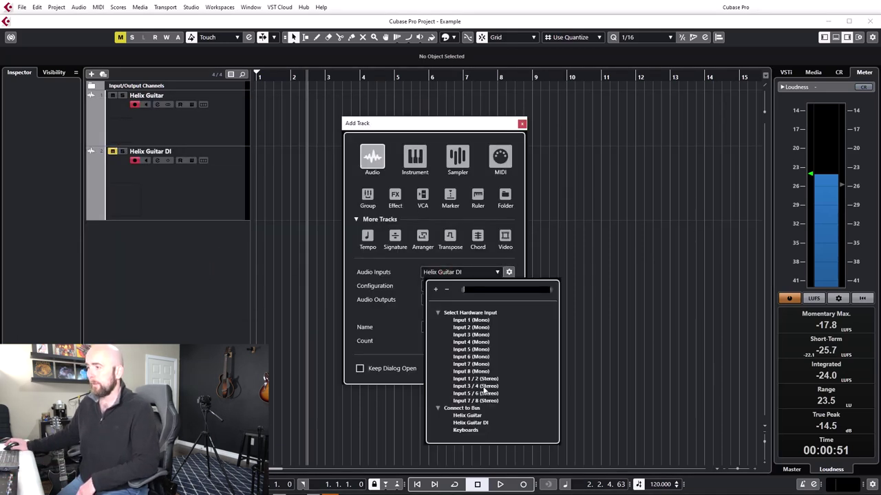
left_click(466, 430)
left_click(451, 327)
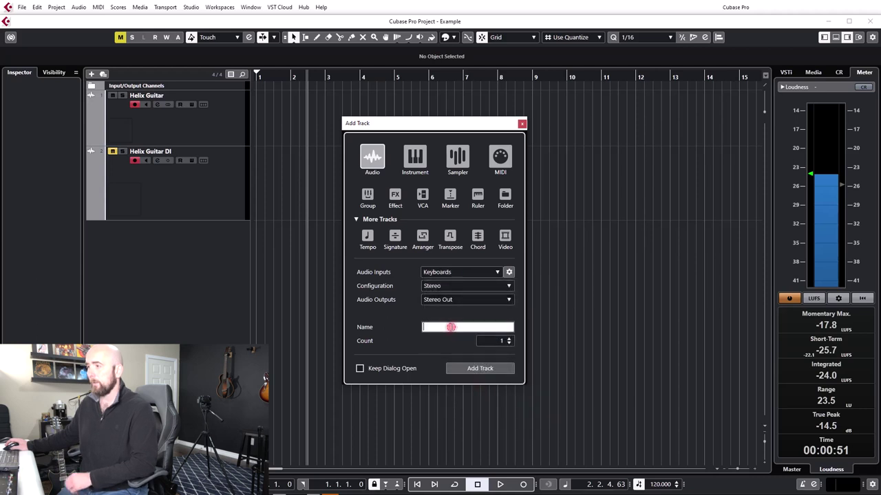
type("keyboards")
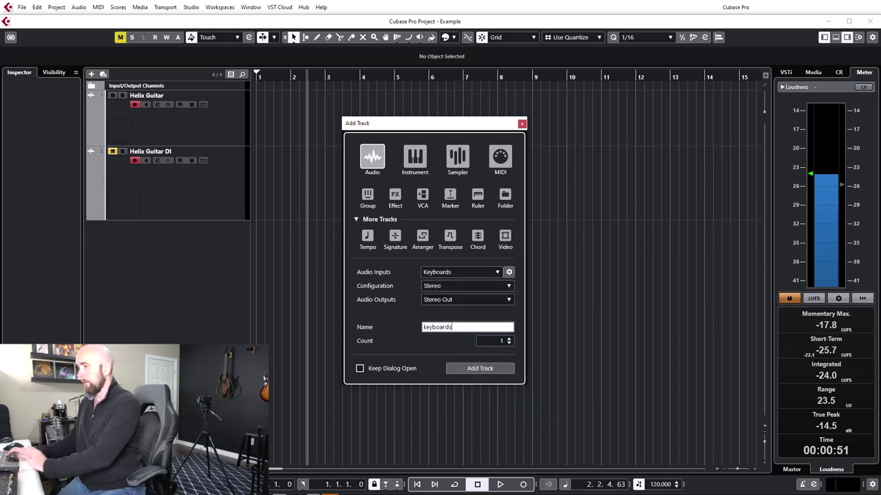
key("Return")
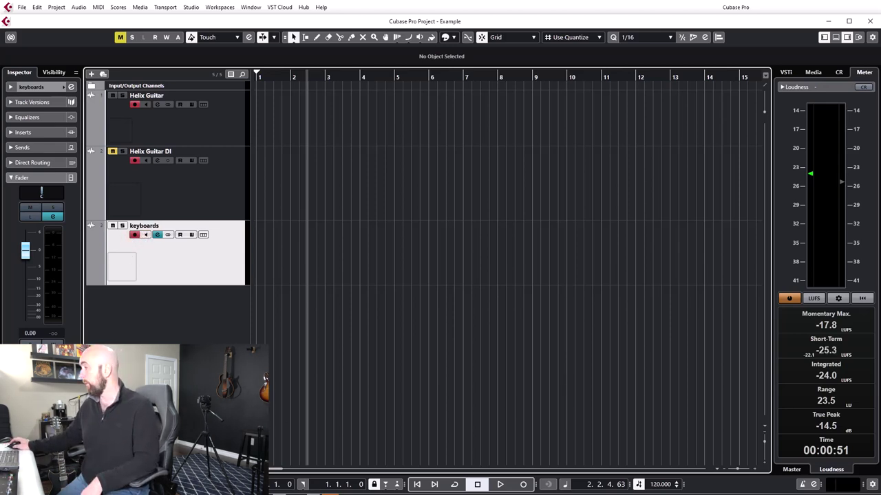
Step: Switch to HX Edit and set the second path's input to Return 3/4
key("alt+Tab")
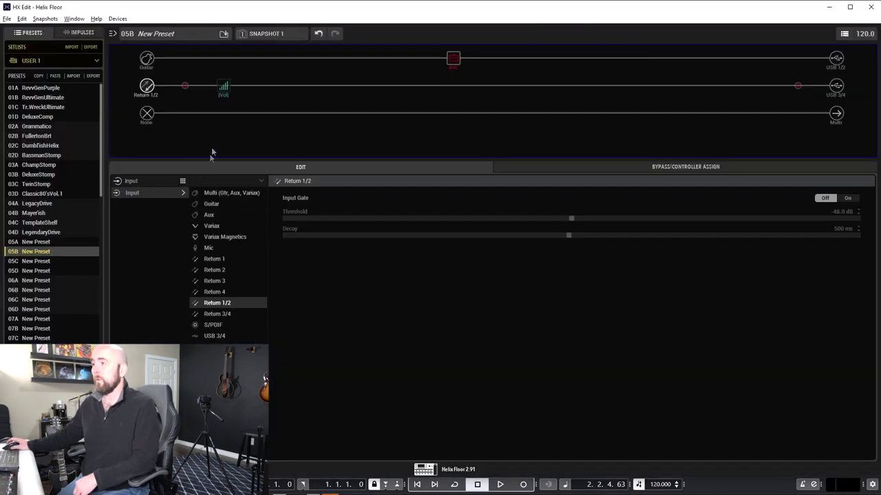
left_click(146, 114)
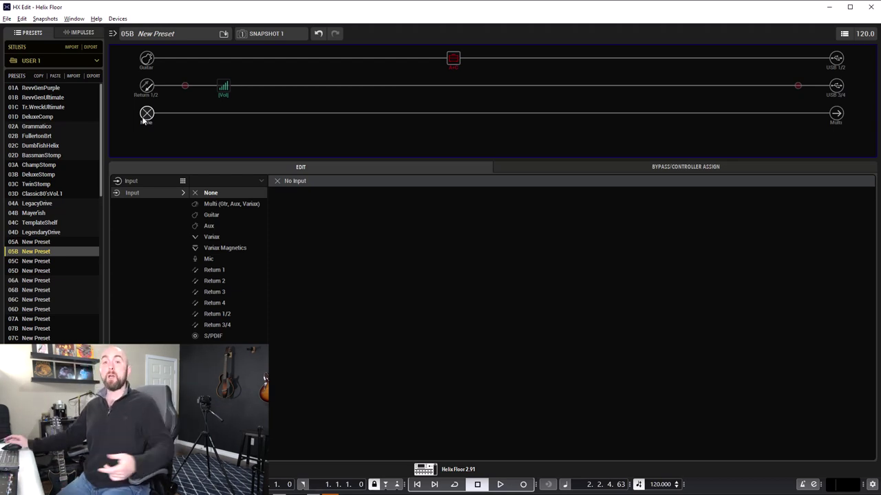
left_click(231, 325)
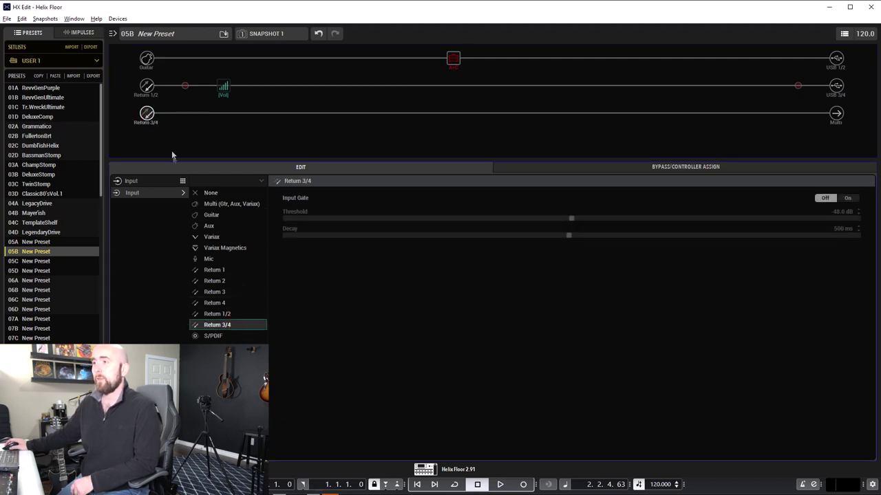
Step: Add a mono Gain block near the start of the second path and move it onto a parallel branch
left_click(223, 114)
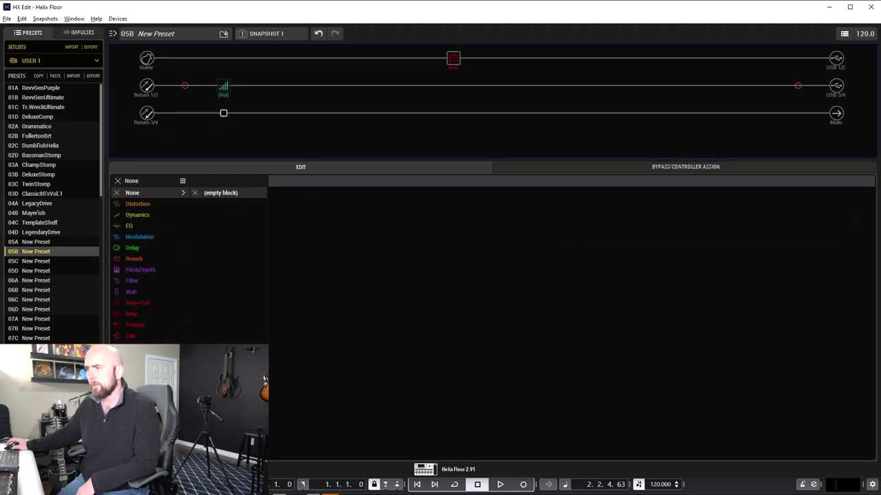
left_click(207, 205)
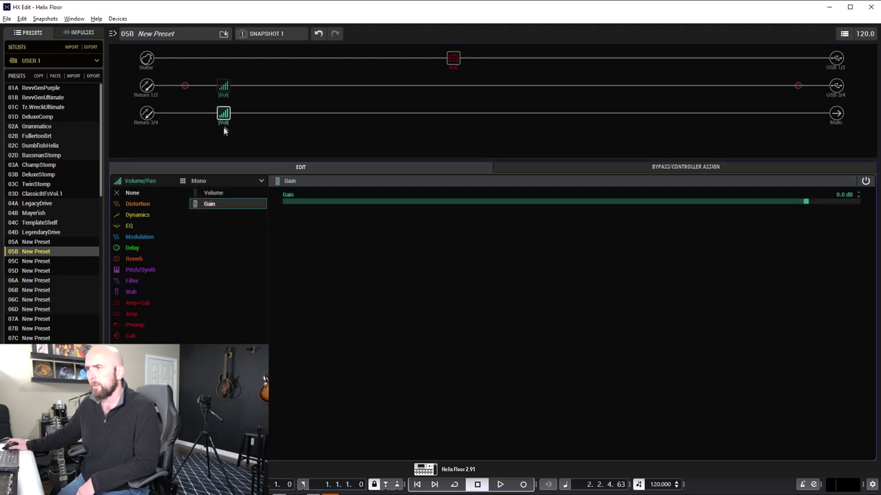
left_click_drag(224, 121, 224, 141)
Step: Detach the second path's Gain branch at its split and merge points so it has its own input and output
left_click(184, 113)
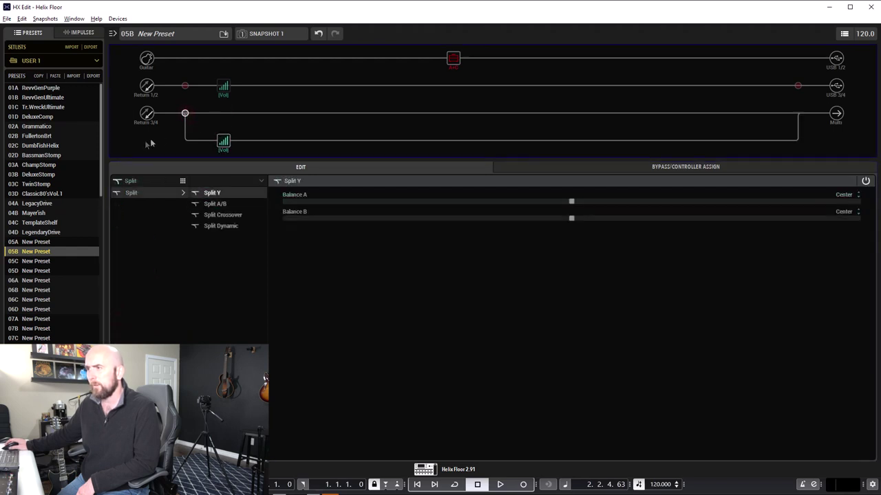
left_click_drag(185, 113, 147, 114)
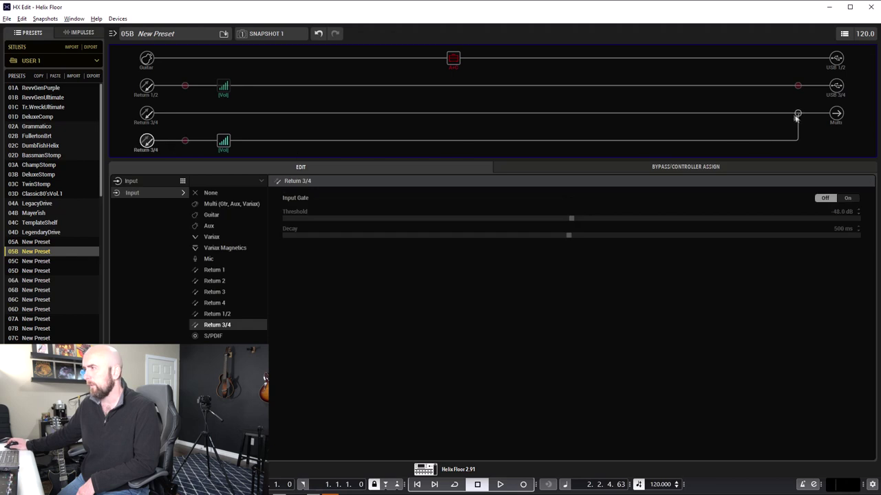
left_click_drag(798, 113, 798, 141)
Step: Set the output of the second path's upper branch to USB 5/6 and open that branch's input settings
left_click(836, 140)
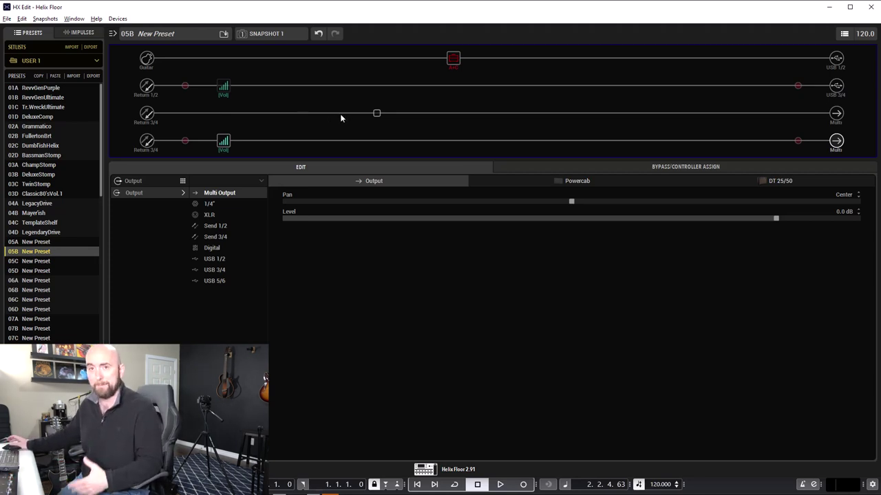
left_click(224, 279)
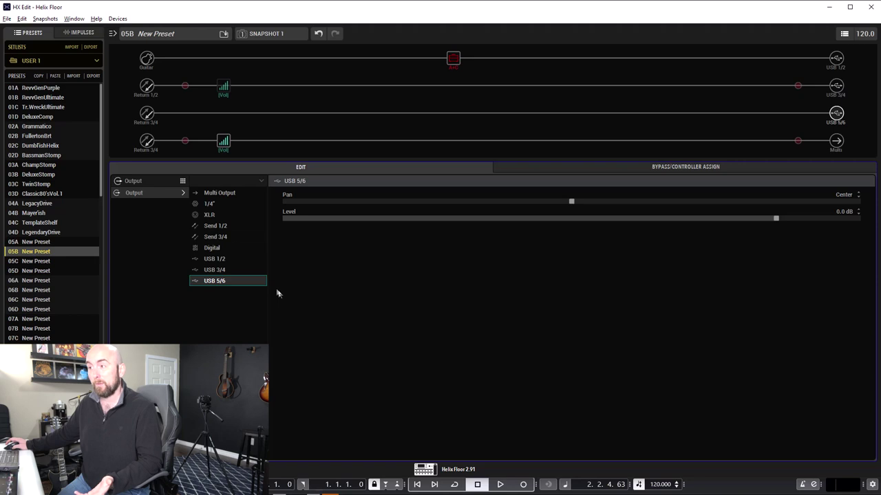
left_click(146, 112)
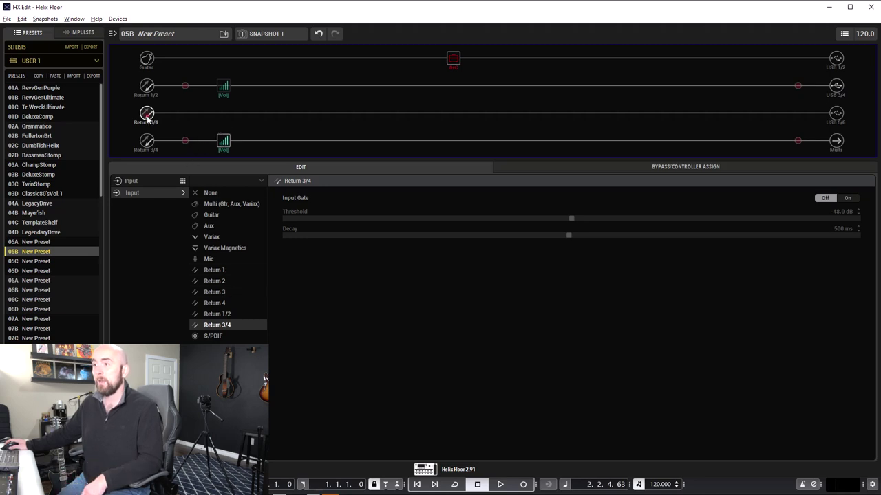
Step: Set the input of the second path's upper branch to Mic and the lower branch's input to Return 3
left_click(218, 260)
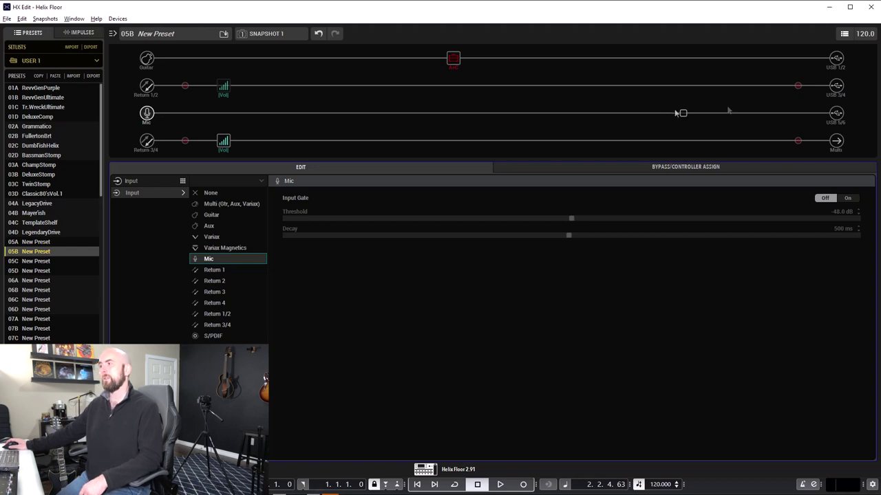
left_click(836, 115)
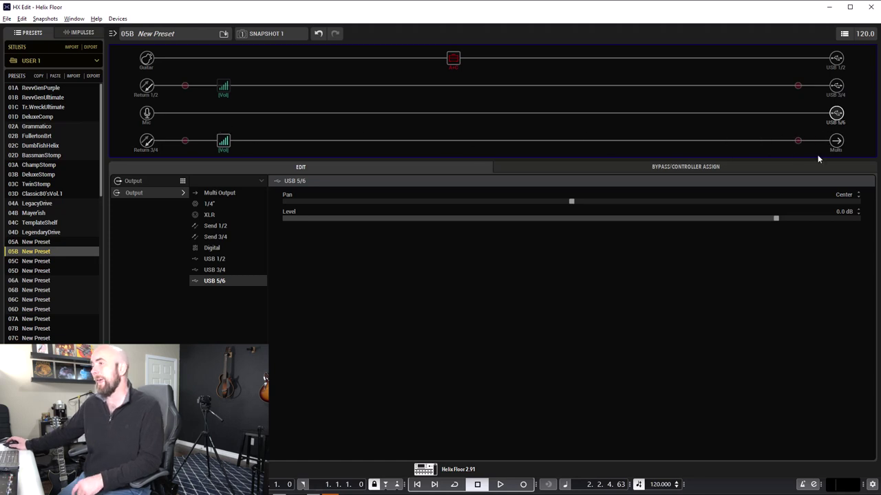
left_click(146, 142)
left_click(214, 293)
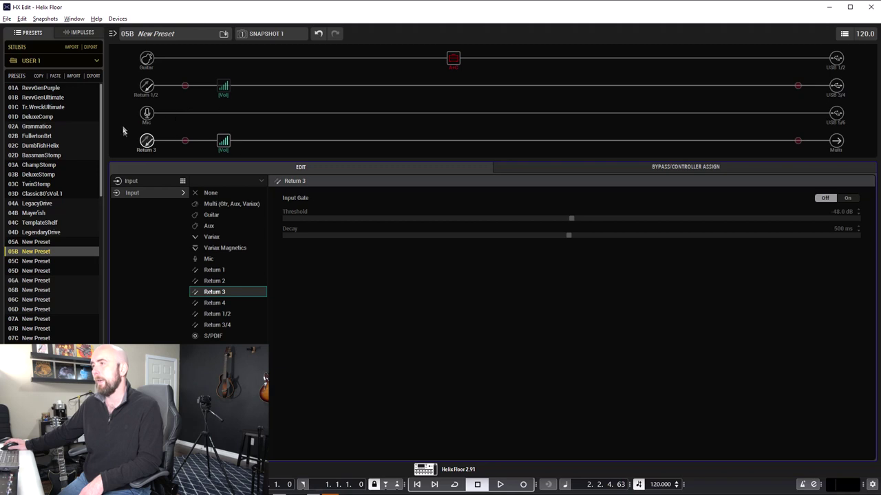
Step: Set the output of the Return 3 branch to USB 5/6 and pan it to Right 100
left_click(836, 140)
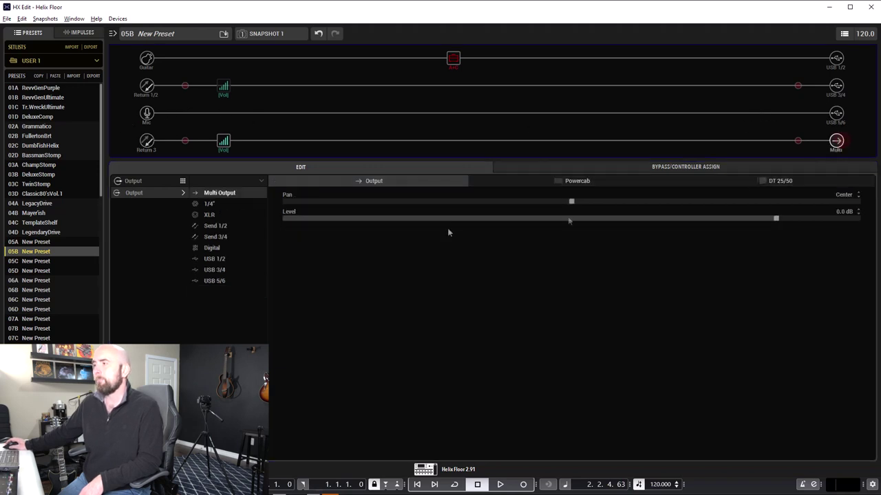
left_click(221, 280)
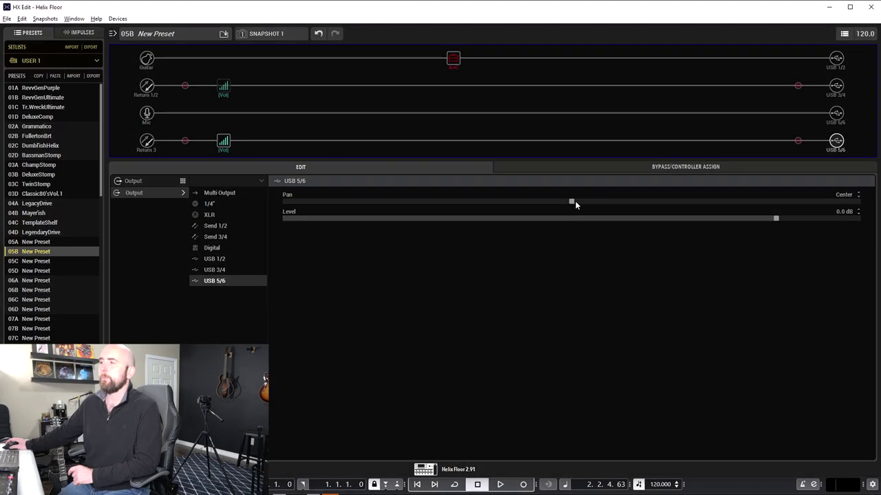
left_click_drag(575, 201, 860, 201)
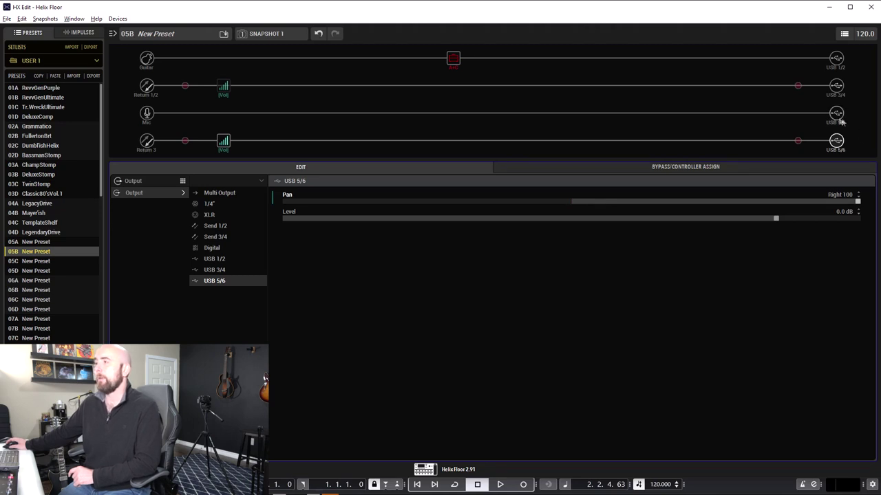
Step: Pan the Mic branch's USB 5/6 output to Left 100
key("ctrl+z")
left_click_drag(572, 201, 191, 201)
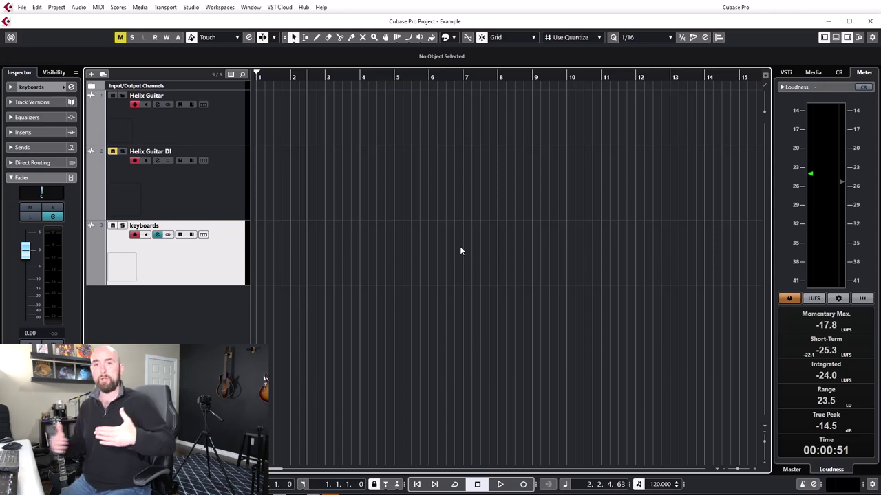
Step: Switch to Cubase Pro and add one mono input bus in the Audio Connections
left_click(193, 10)
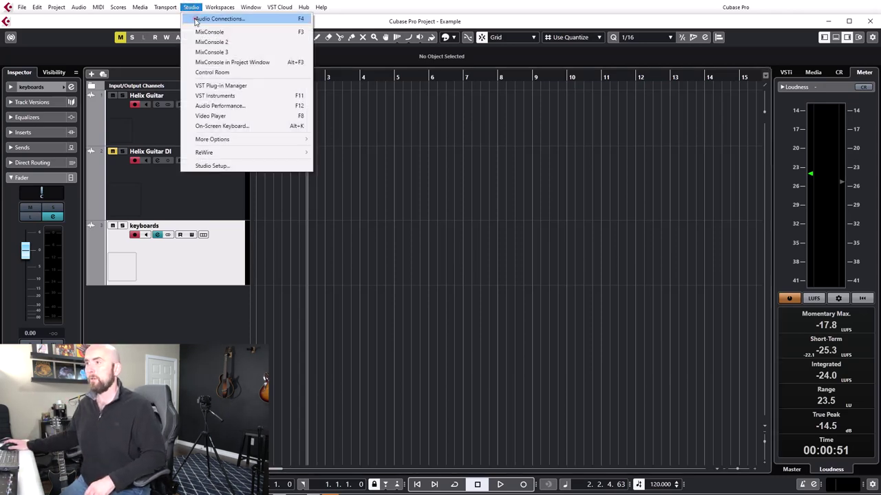
left_click(203, 19)
left_click(145, 134)
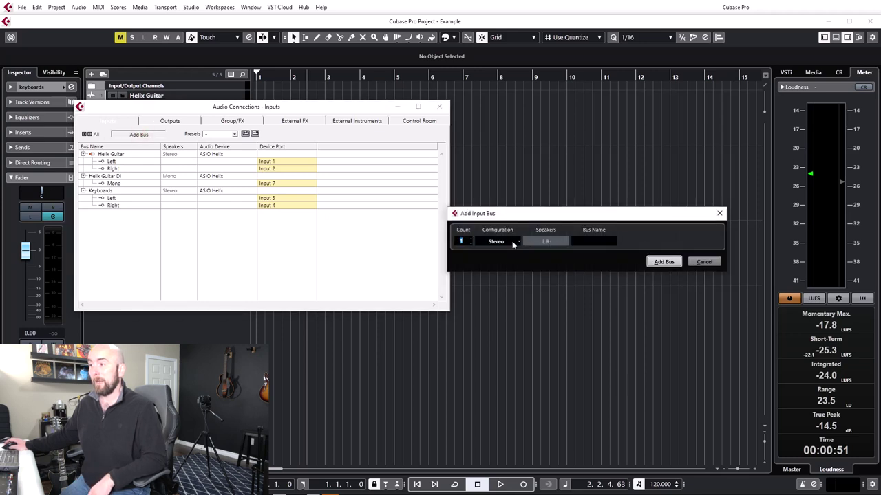
left_click(498, 241)
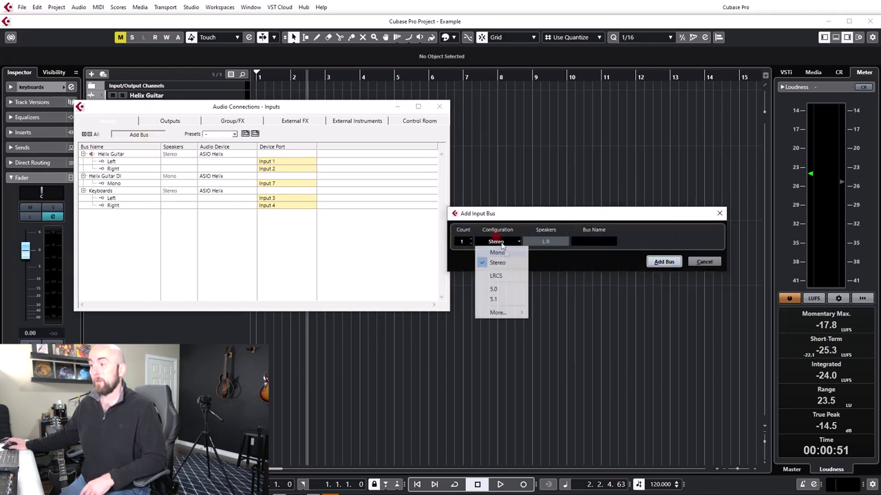
left_click(497, 252)
left_click(656, 262)
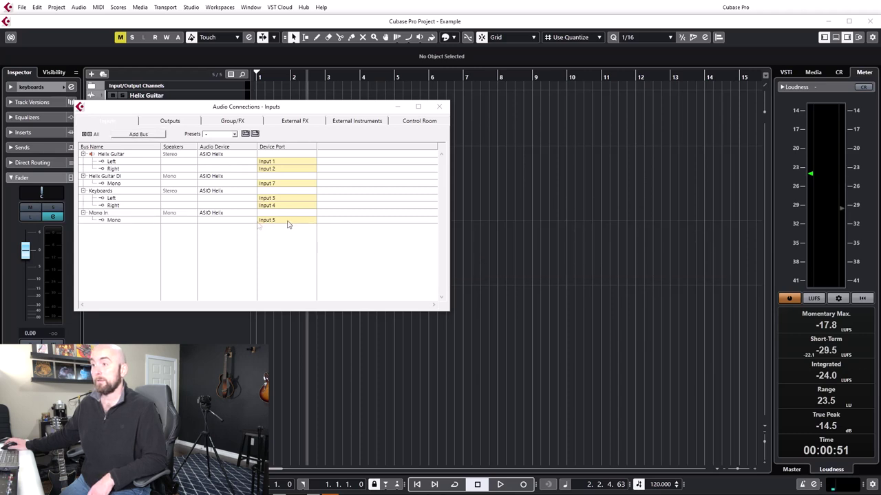
Step: Add a second mono input bus, keeping its device port on Input 6, and switch back to HX Edit
left_click(139, 135)
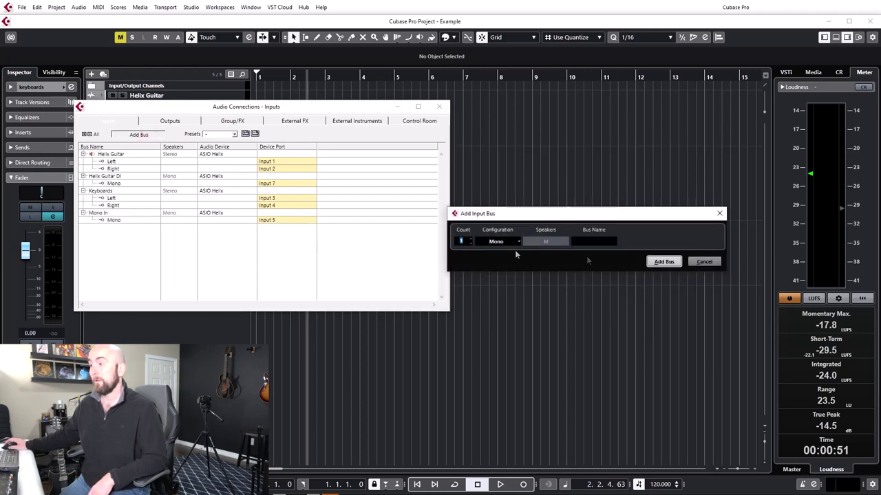
left_click(659, 262)
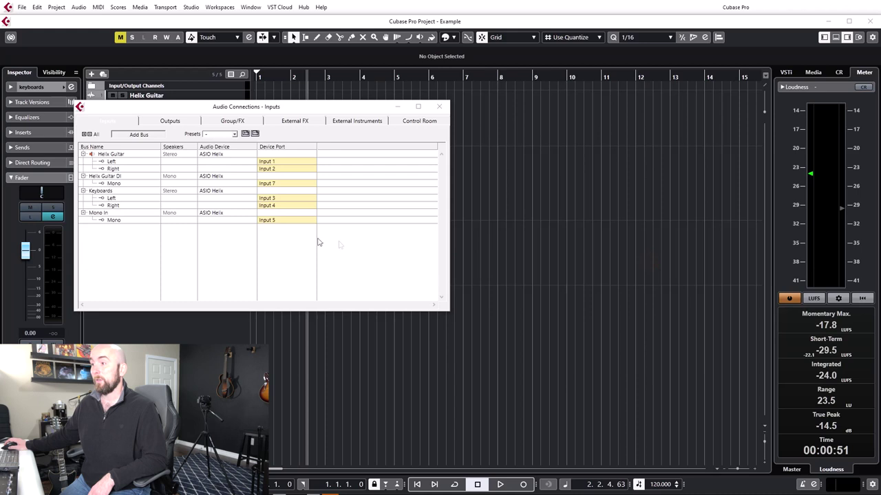
left_click(283, 235)
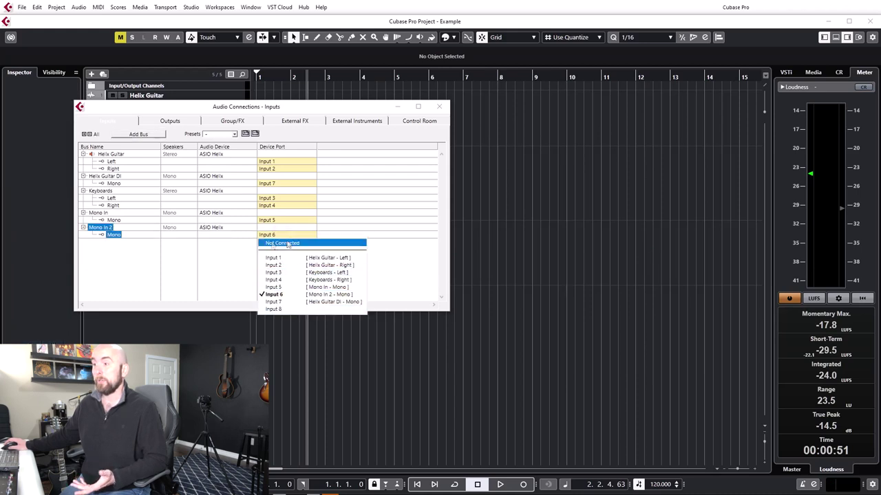
left_click(237, 246)
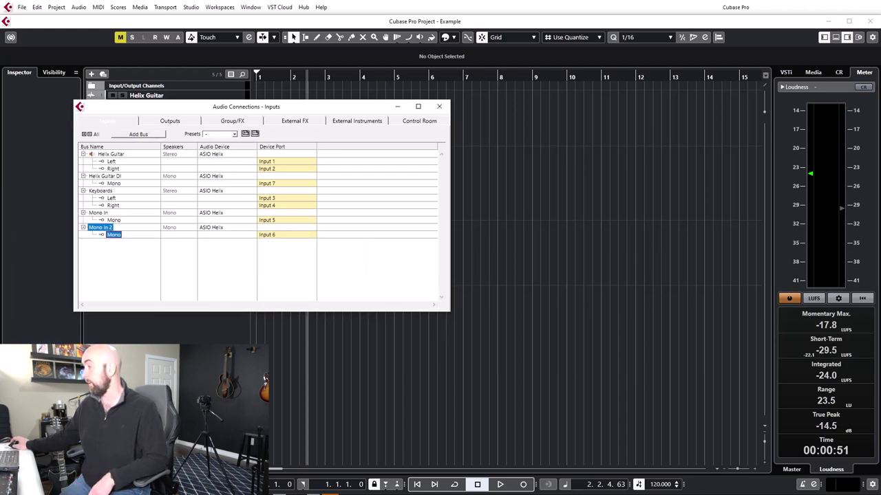
key("alt+Tab")
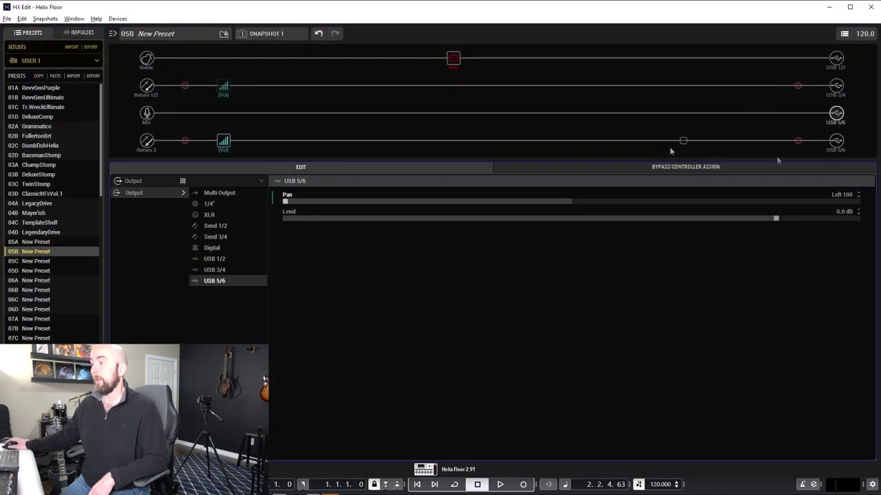